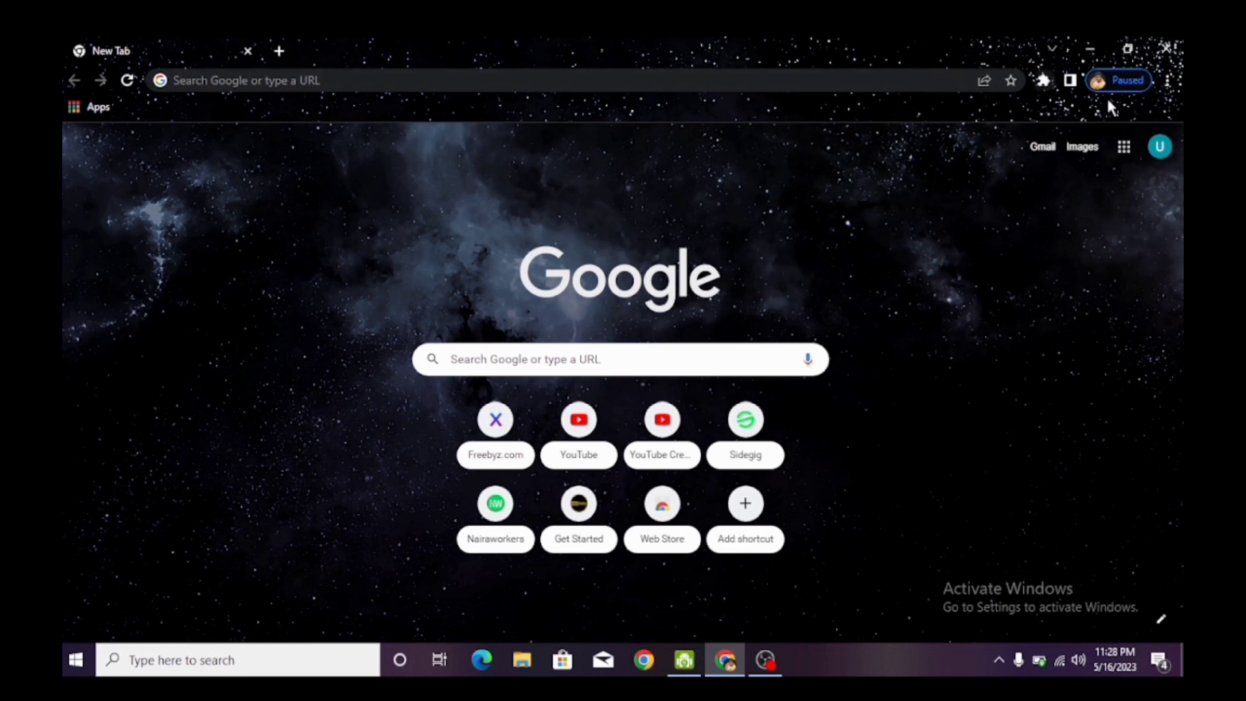
- Open a new Incognito window and search Google for "paypal ae"
click(1171, 77)
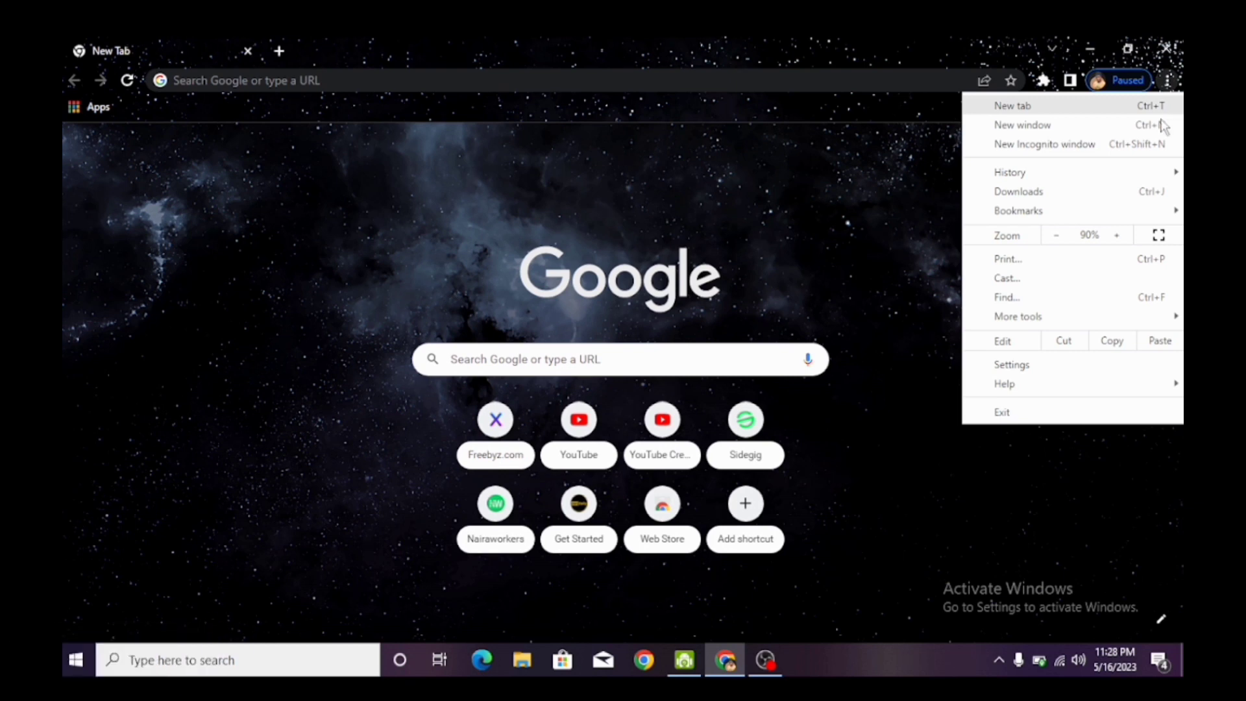
click(1090, 148)
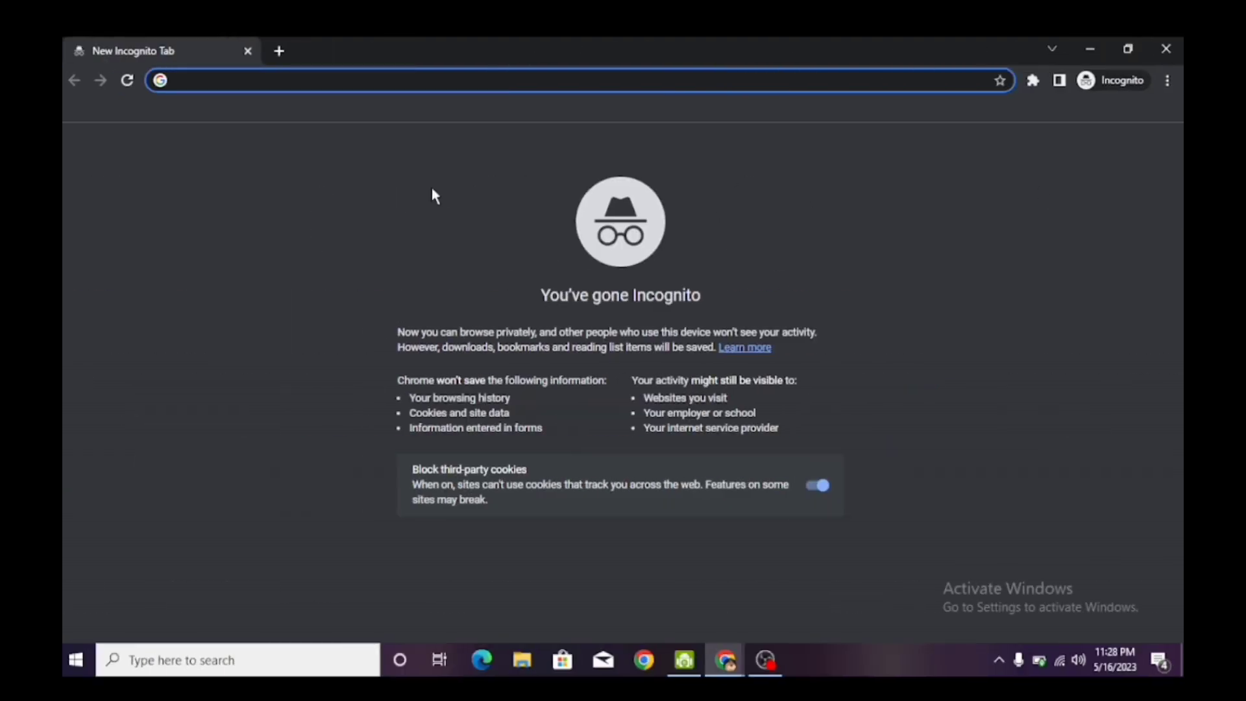
text(pa)
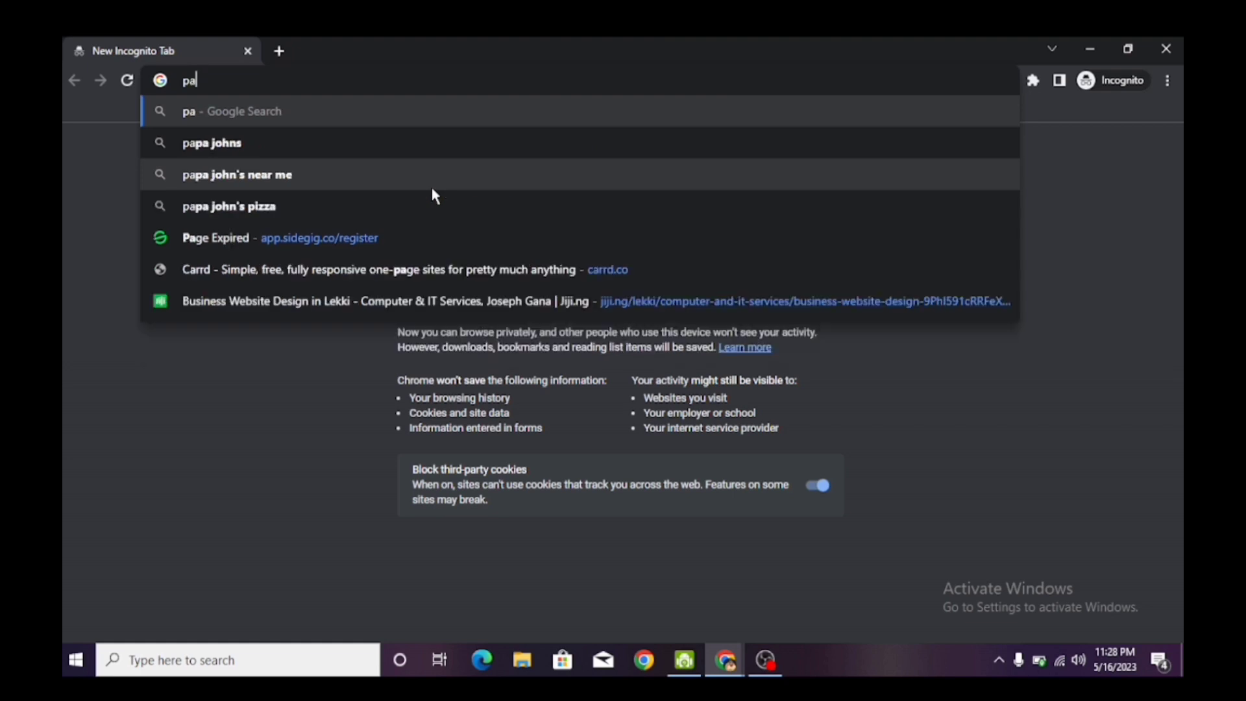
text(y)
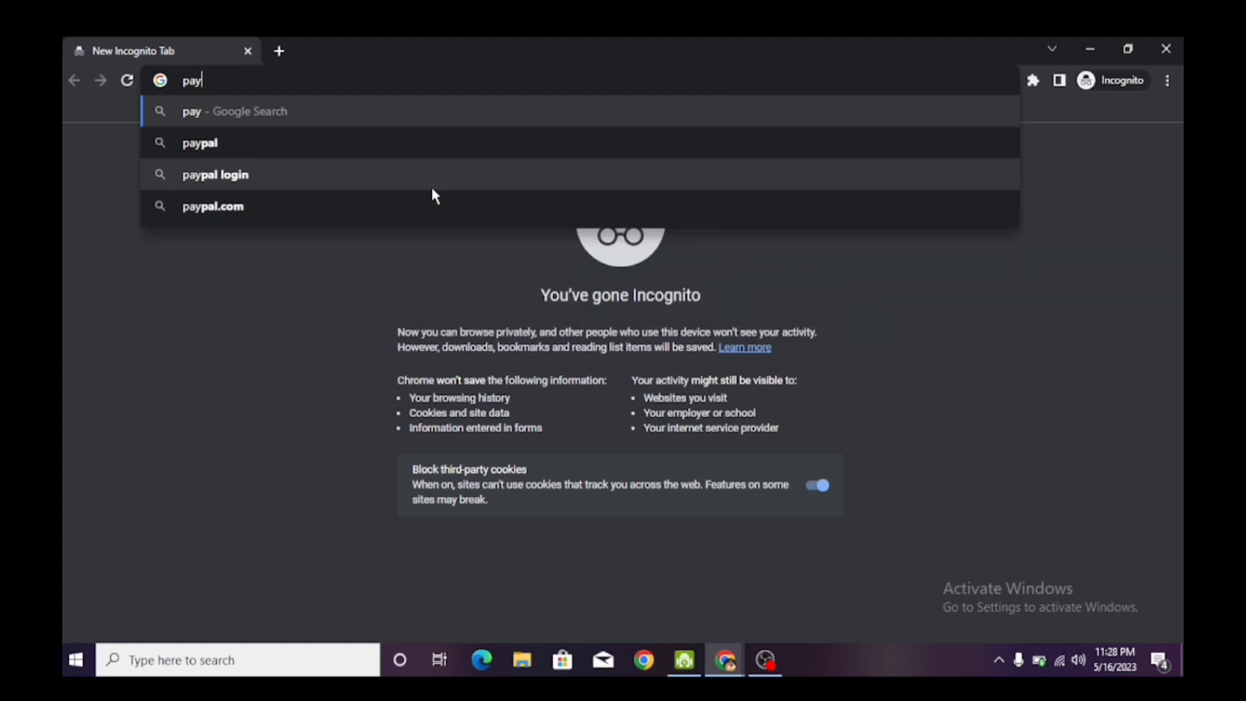
text(pa)
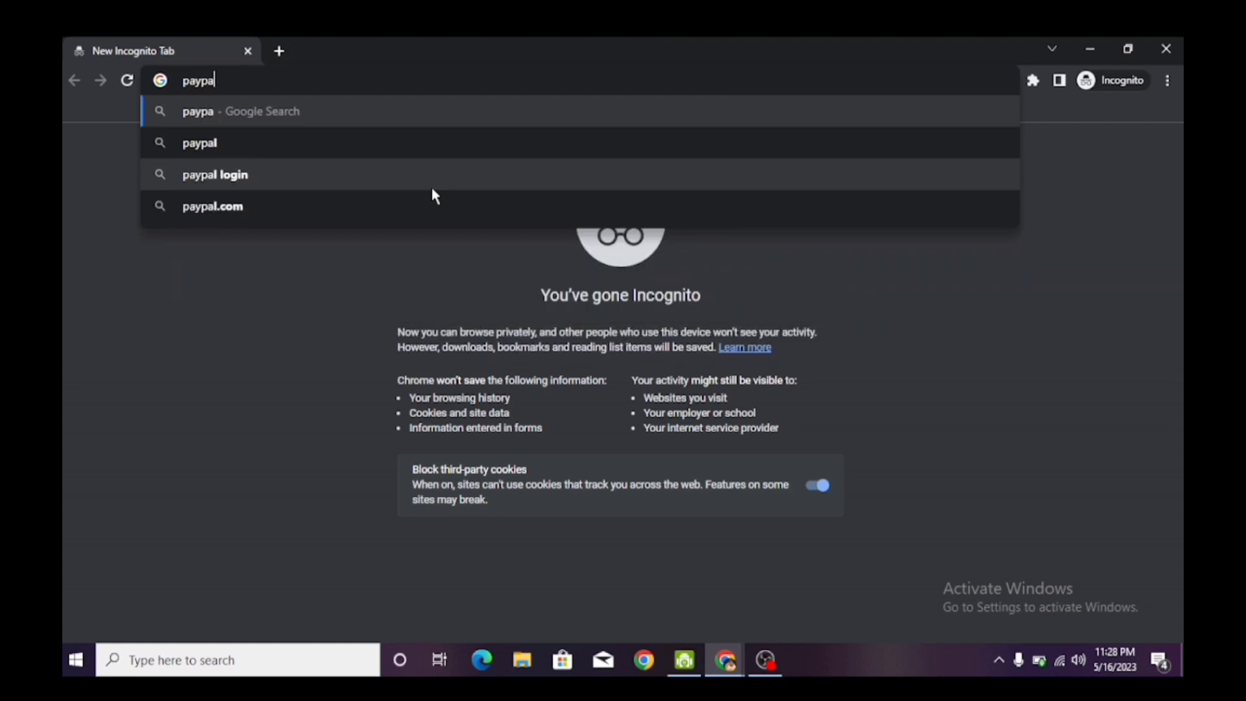
text(l)
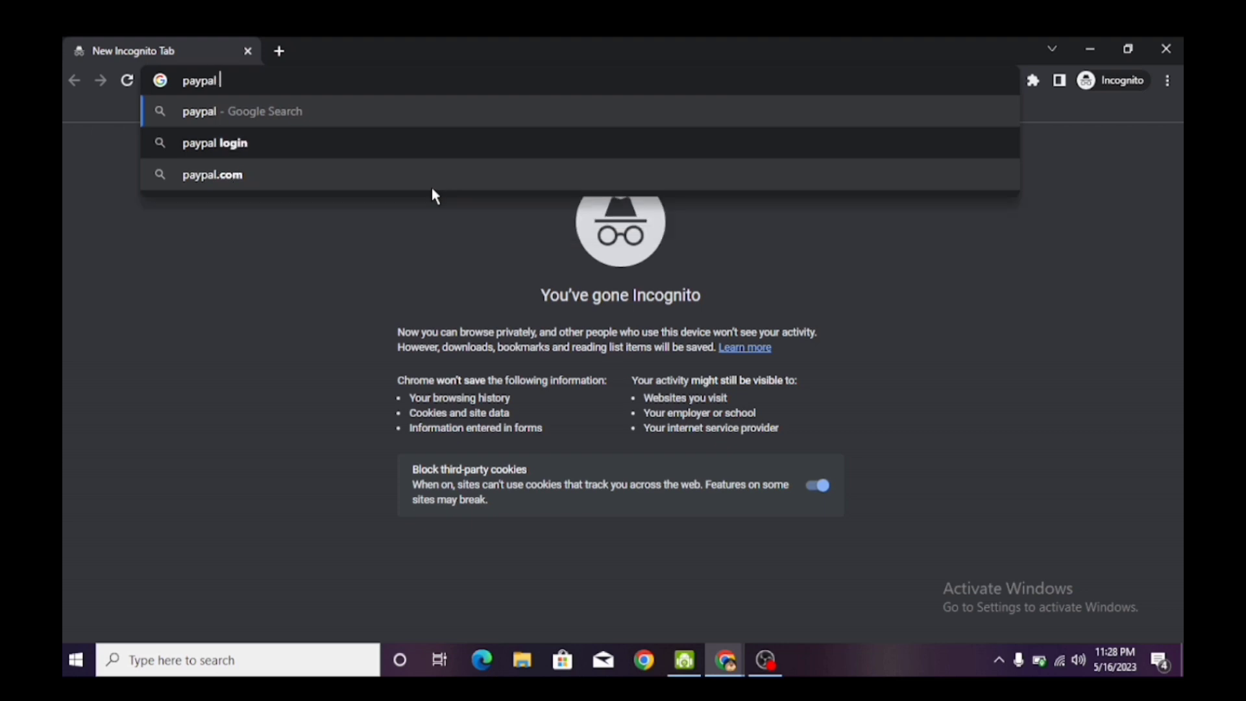
text( ae)
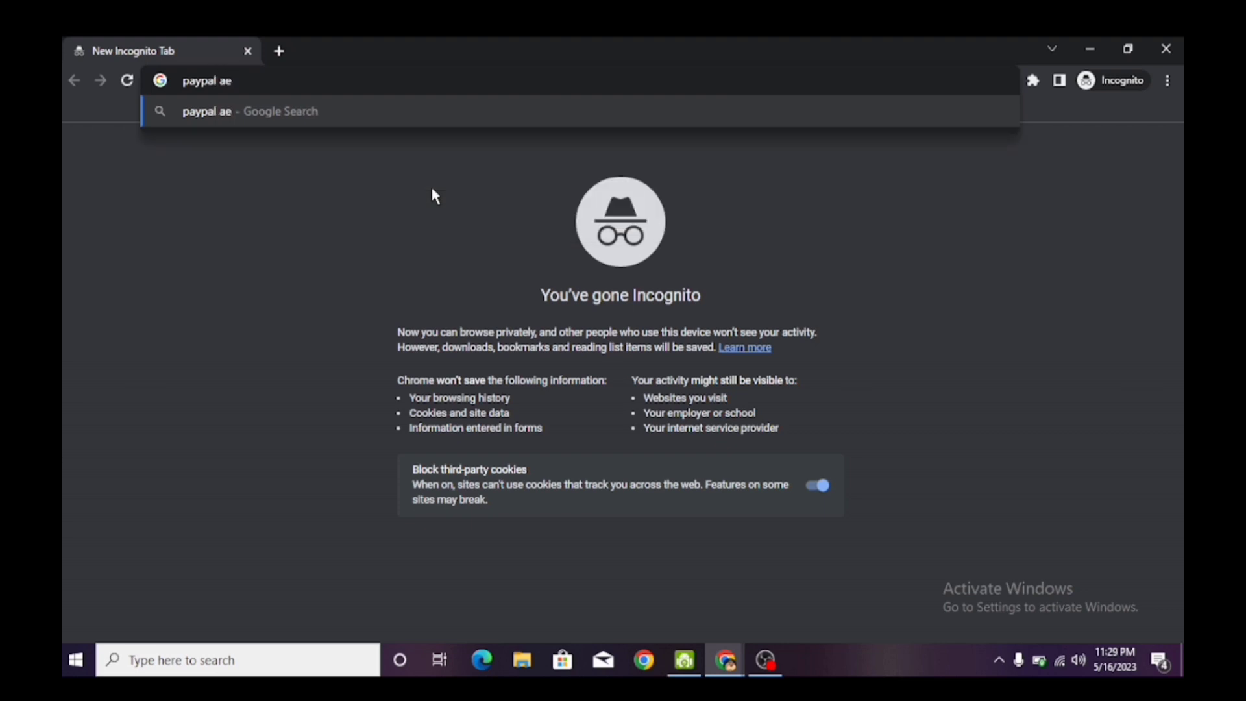
key(Return)
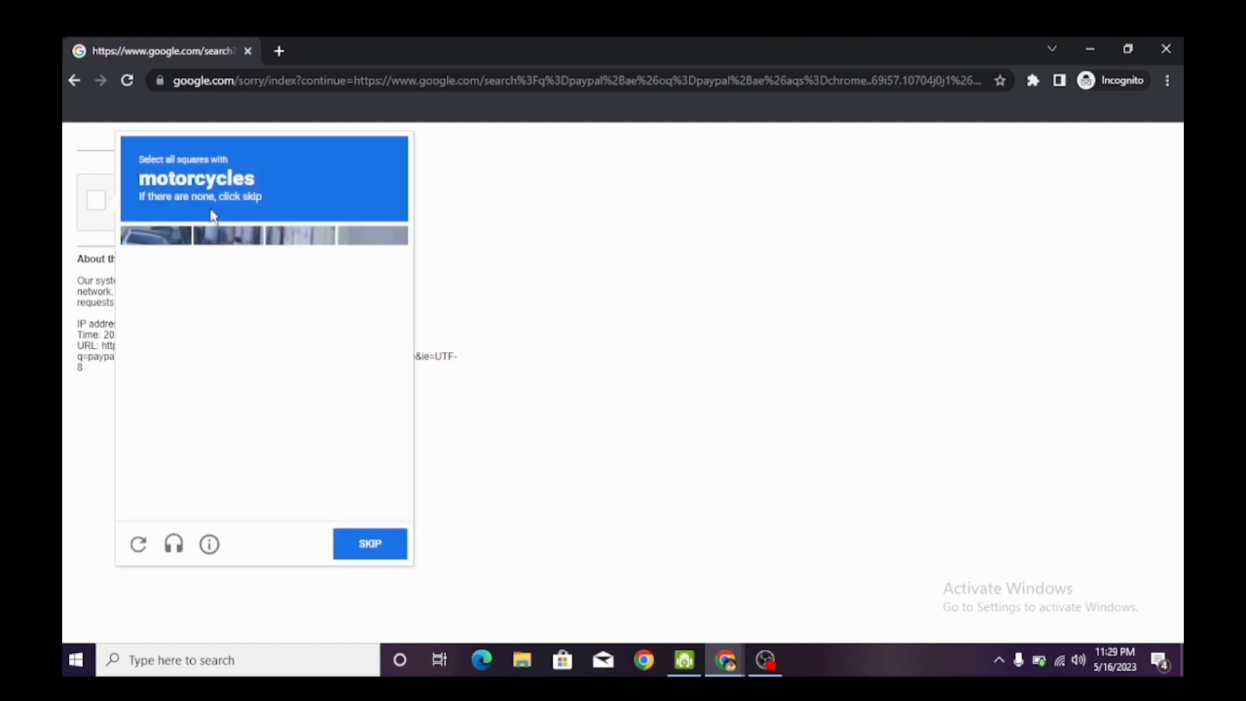
- Select all squares containing motorcycles in the reCAPTCHA image and go on to the following challenge
click(146, 317)
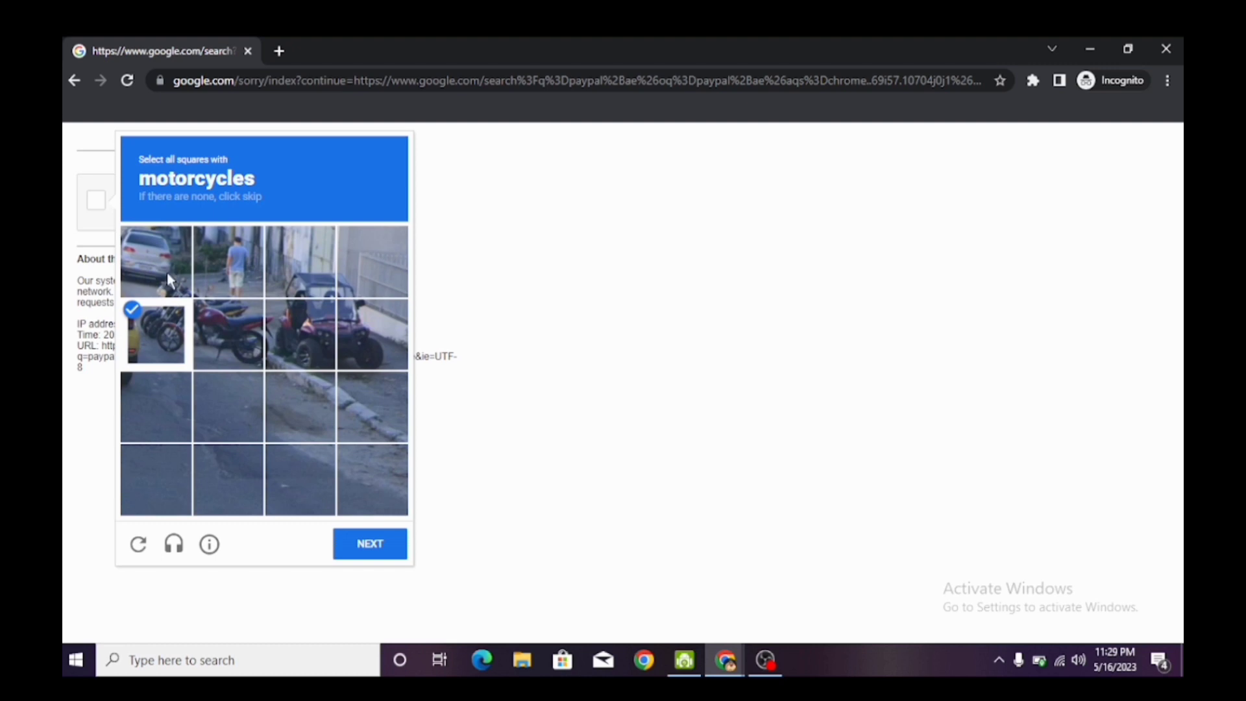
click(167, 273)
click(240, 254)
click(219, 331)
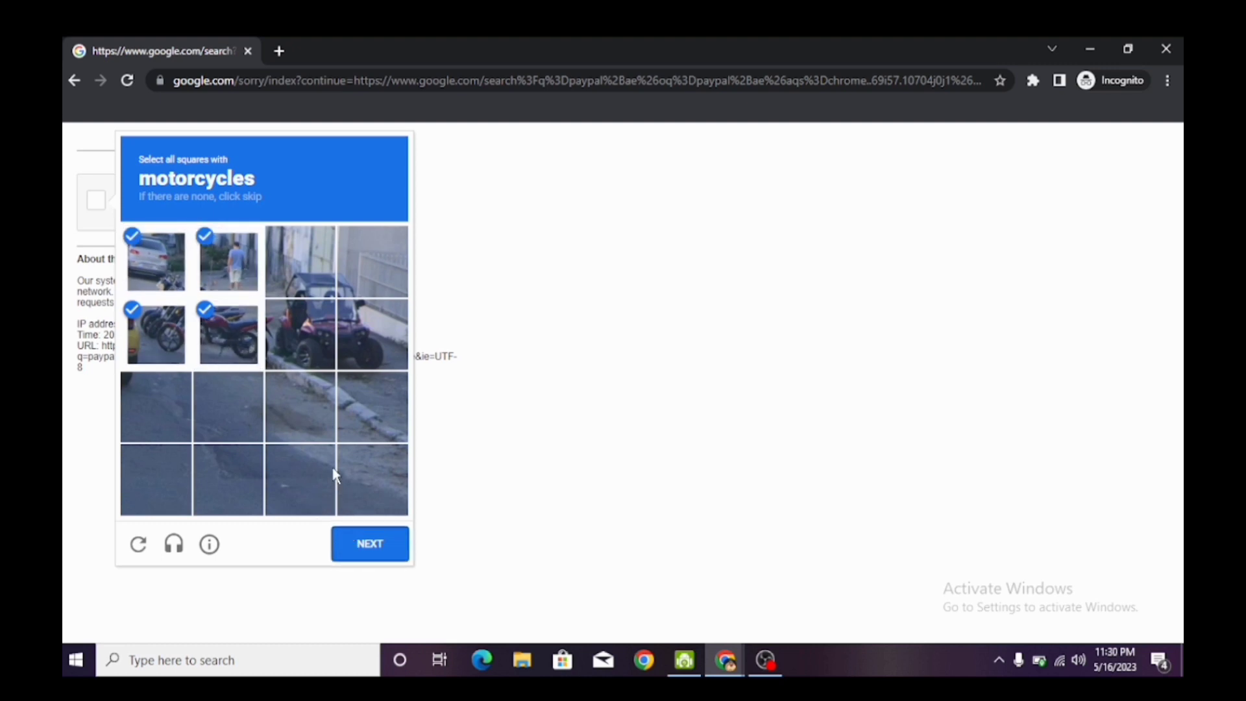
click(357, 551)
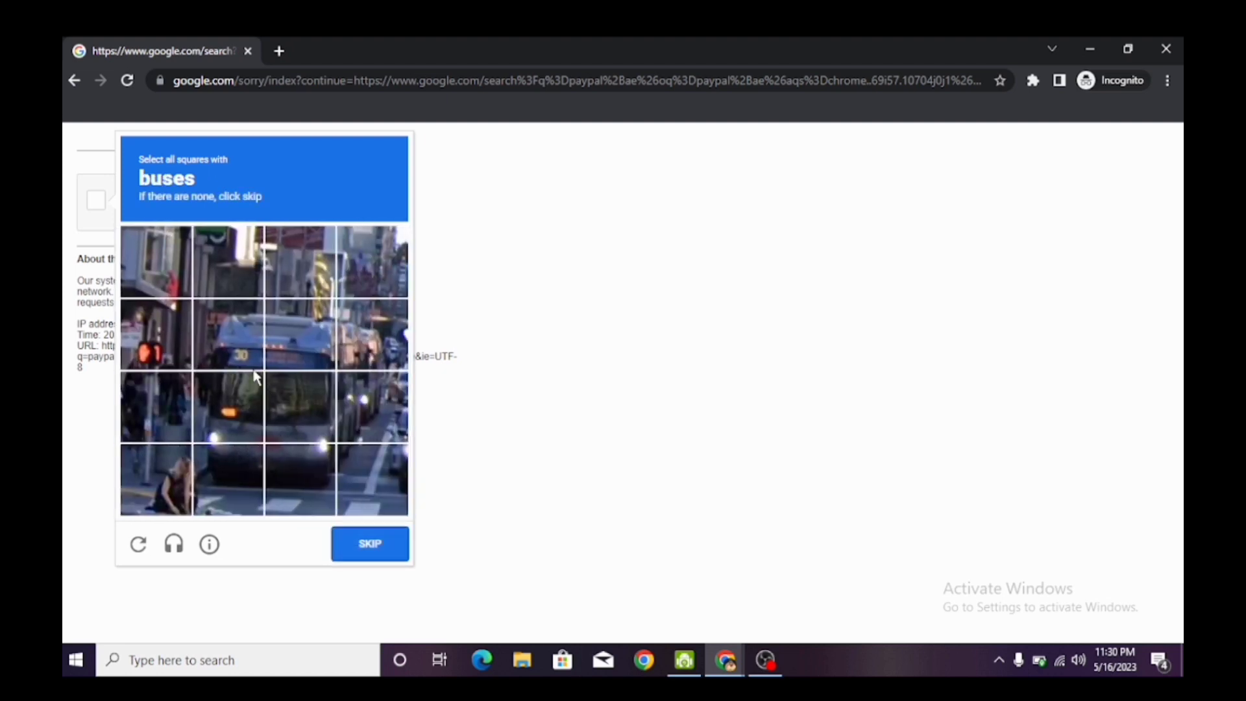
- Select all squares containing buses in the reCAPTCHA image and submit it for verification
click(235, 365)
click(299, 338)
click(371, 338)
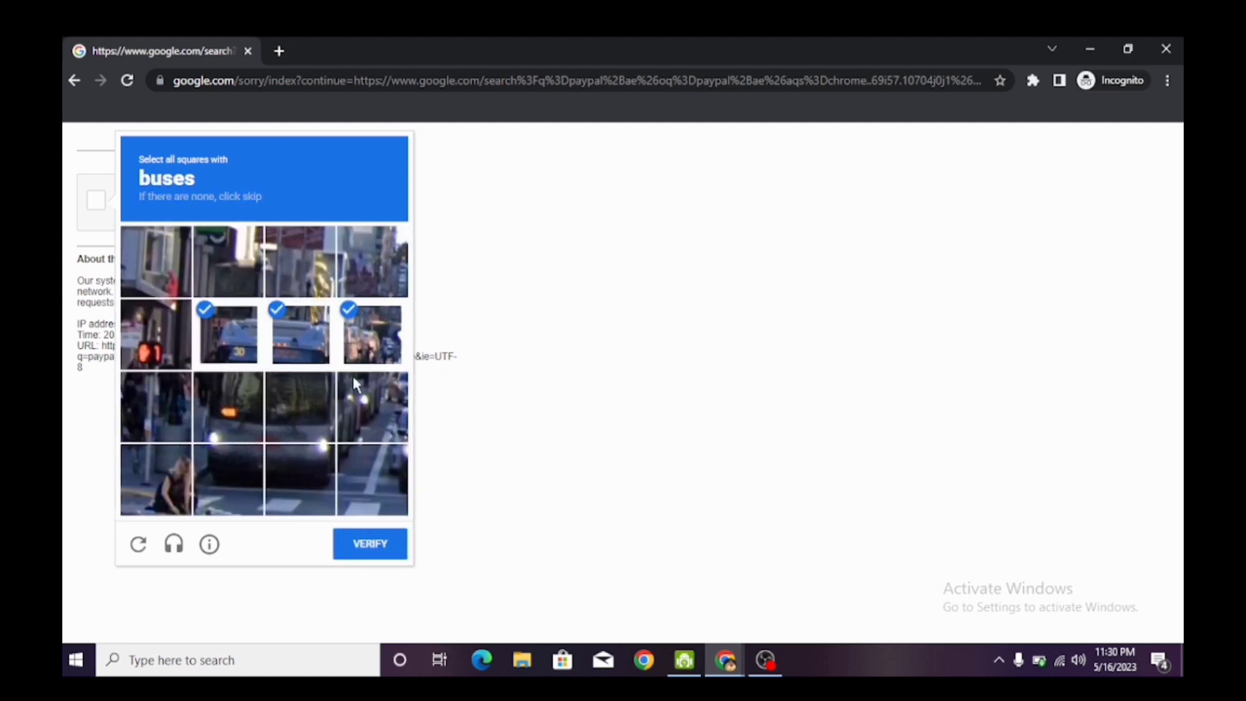
click(356, 389)
click(304, 422)
click(226, 419)
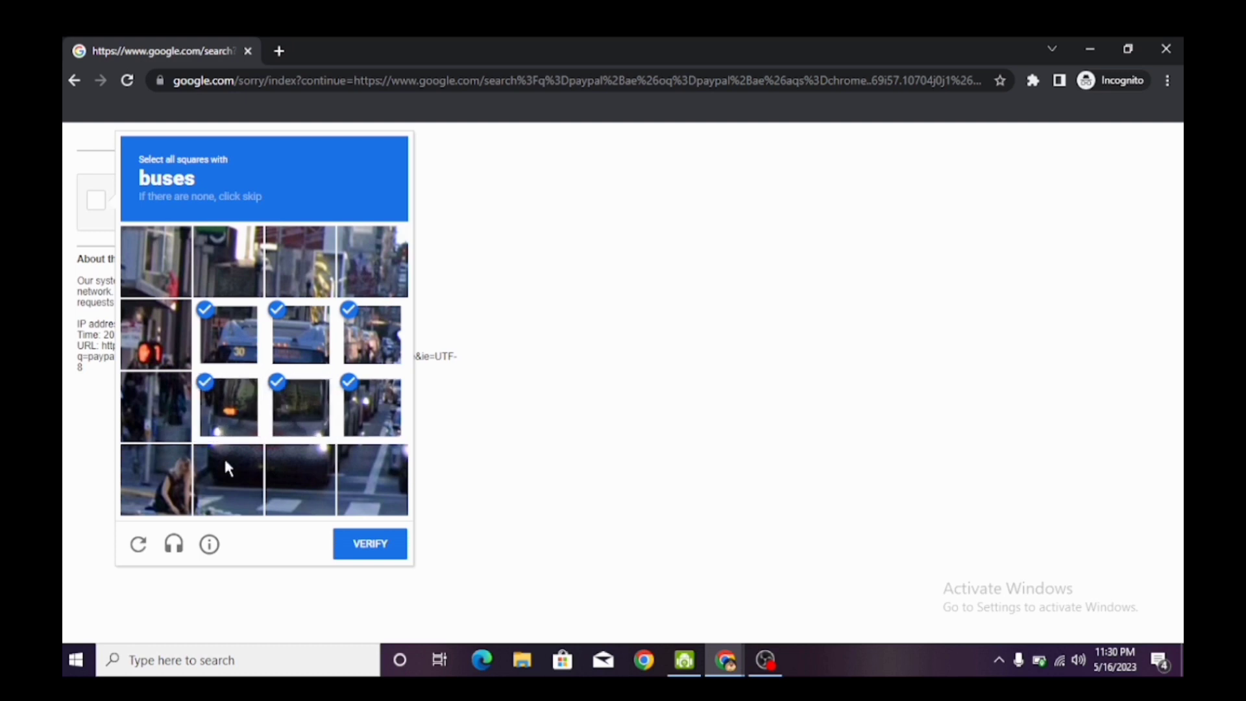
click(228, 469)
click(286, 484)
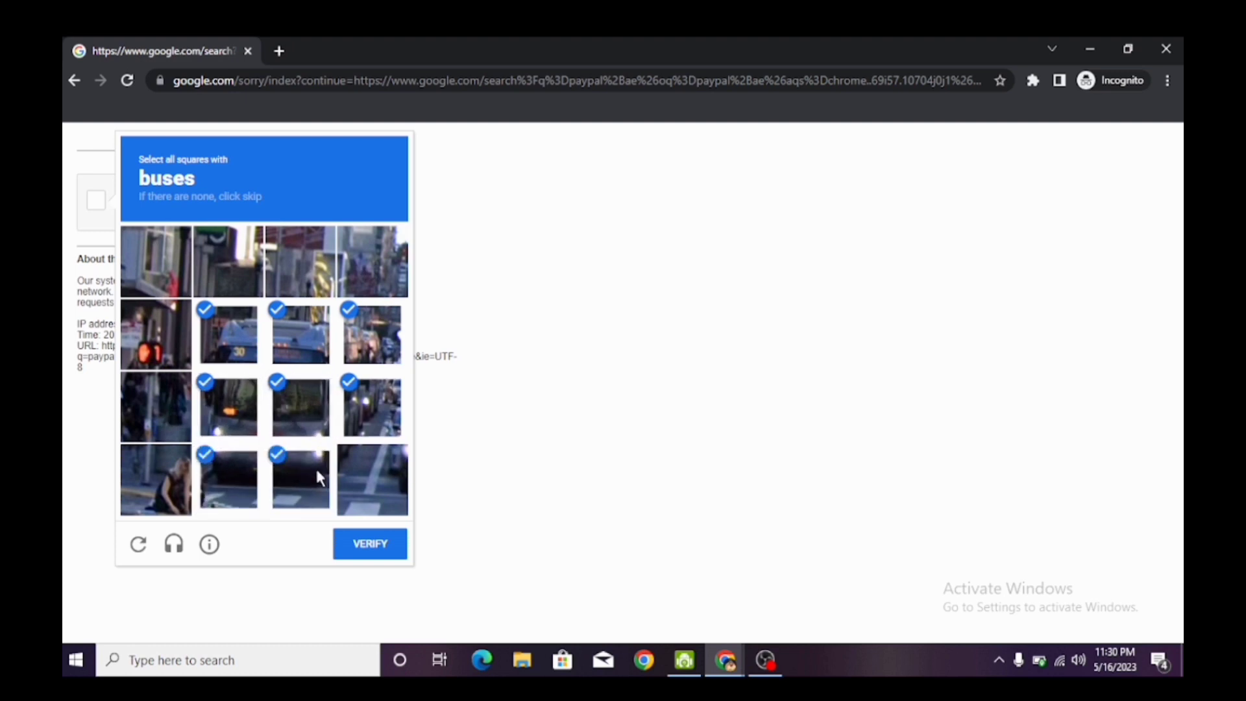
click(368, 540)
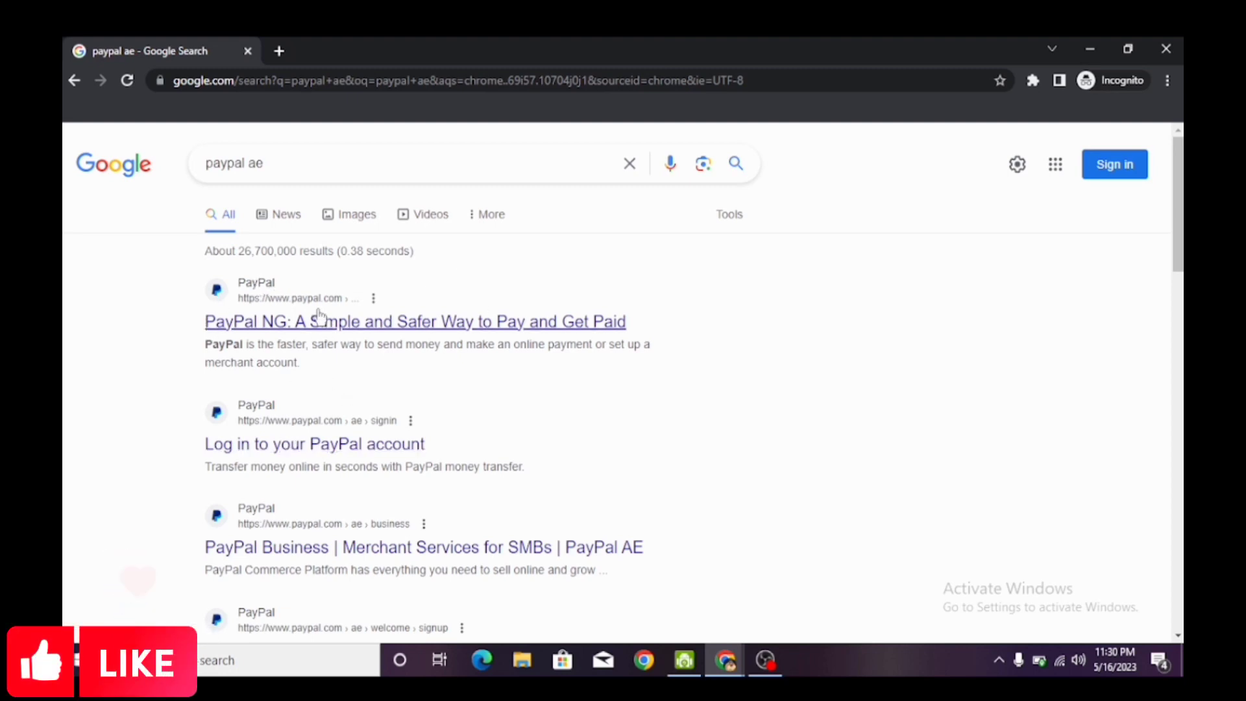
- Open the "Log in to your PayPal account" result for the ae site and start signing up for a new account
click(277, 305)
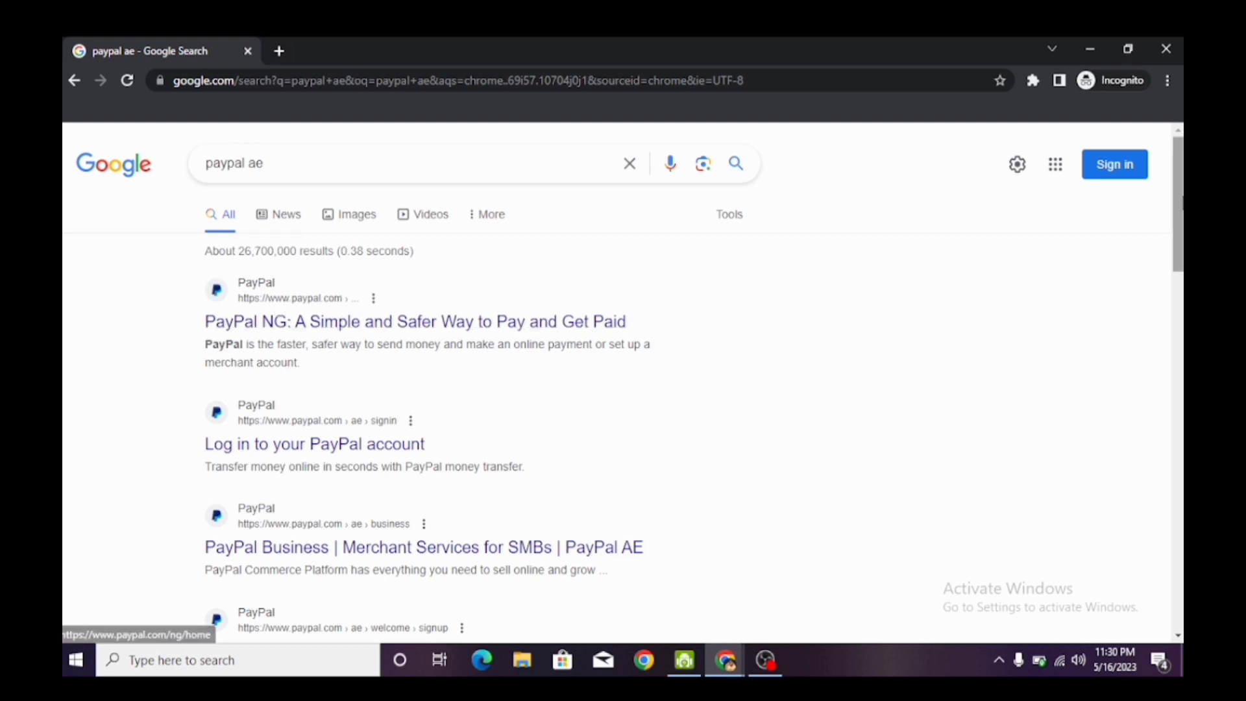
scroll(327, 313, down, 3)
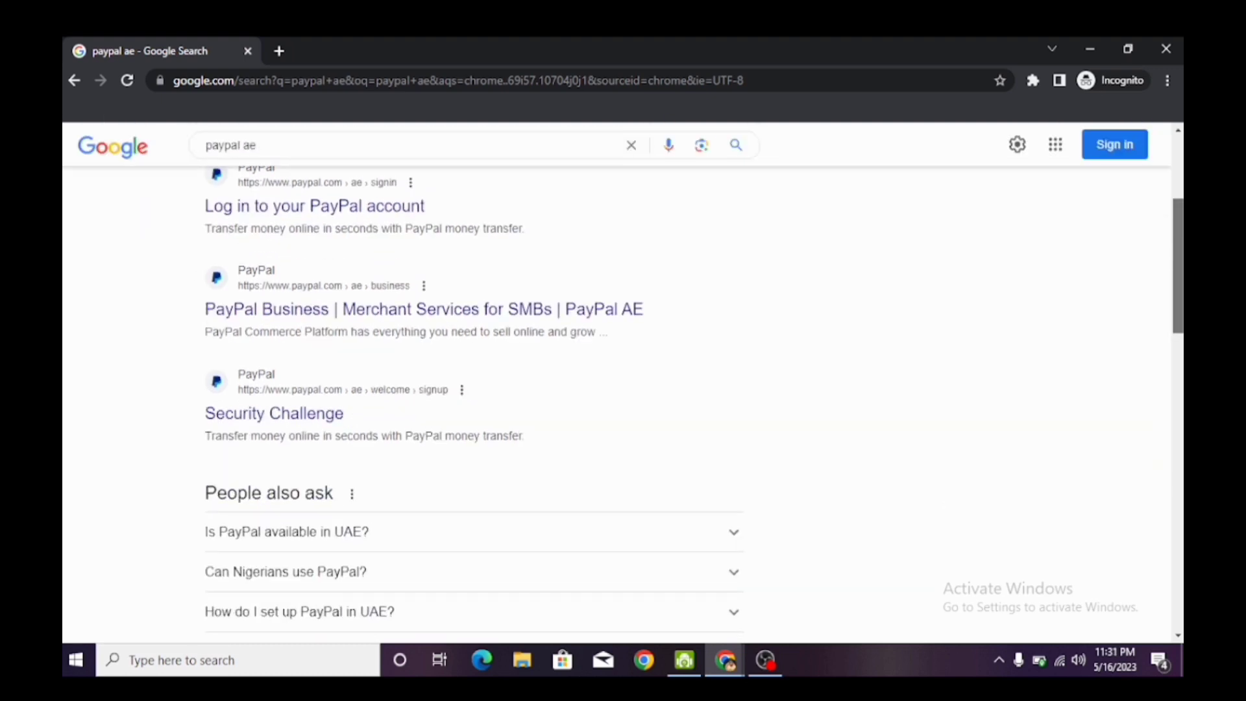
scroll(693, 405, up, 1)
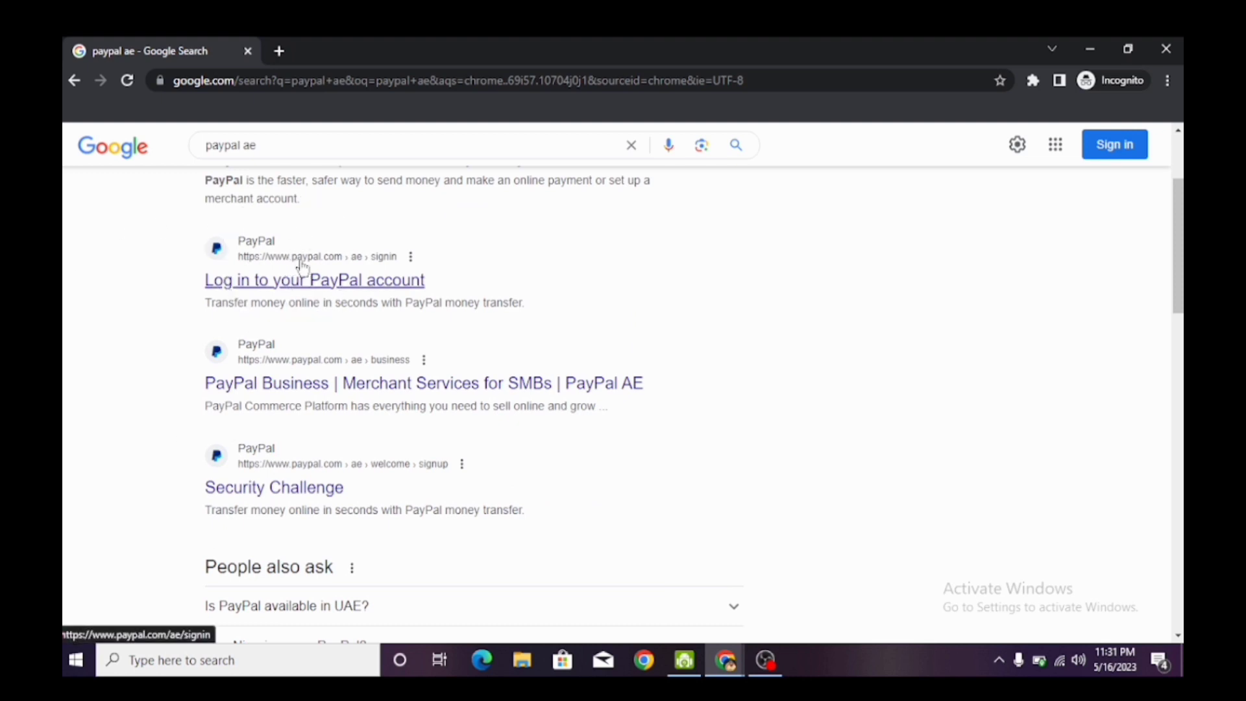
click(361, 279)
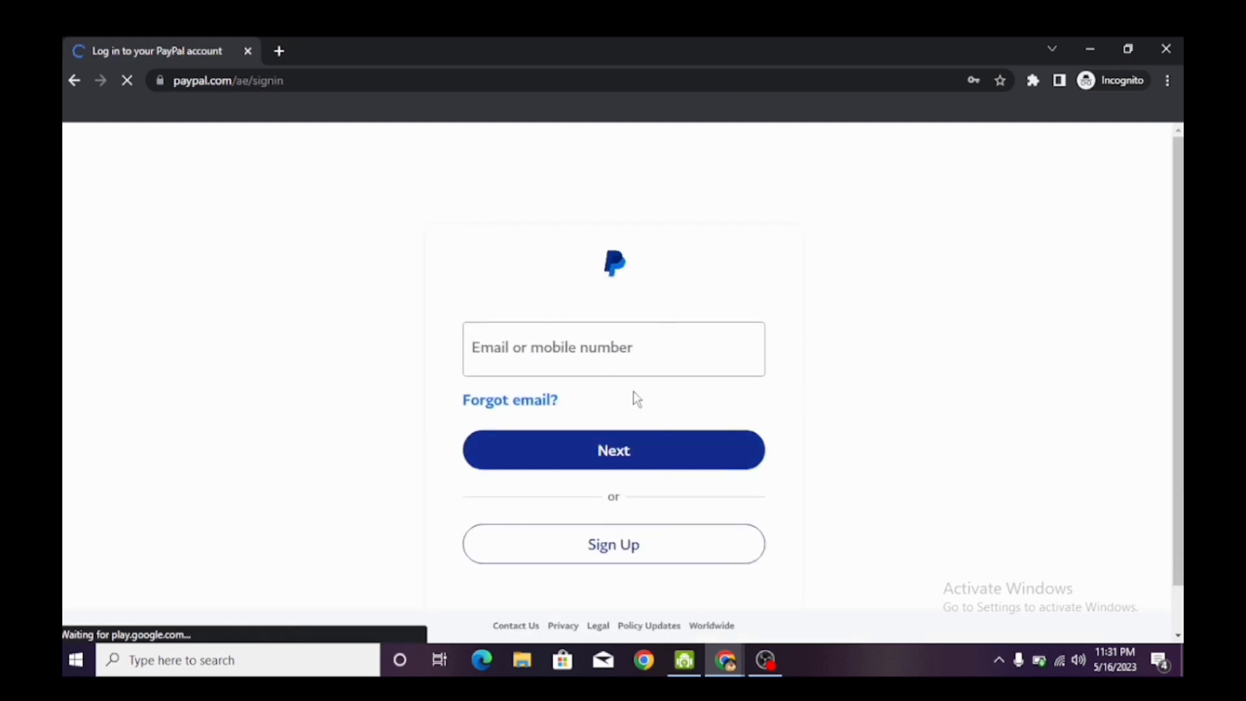
scroll(974, 420, down, 2)
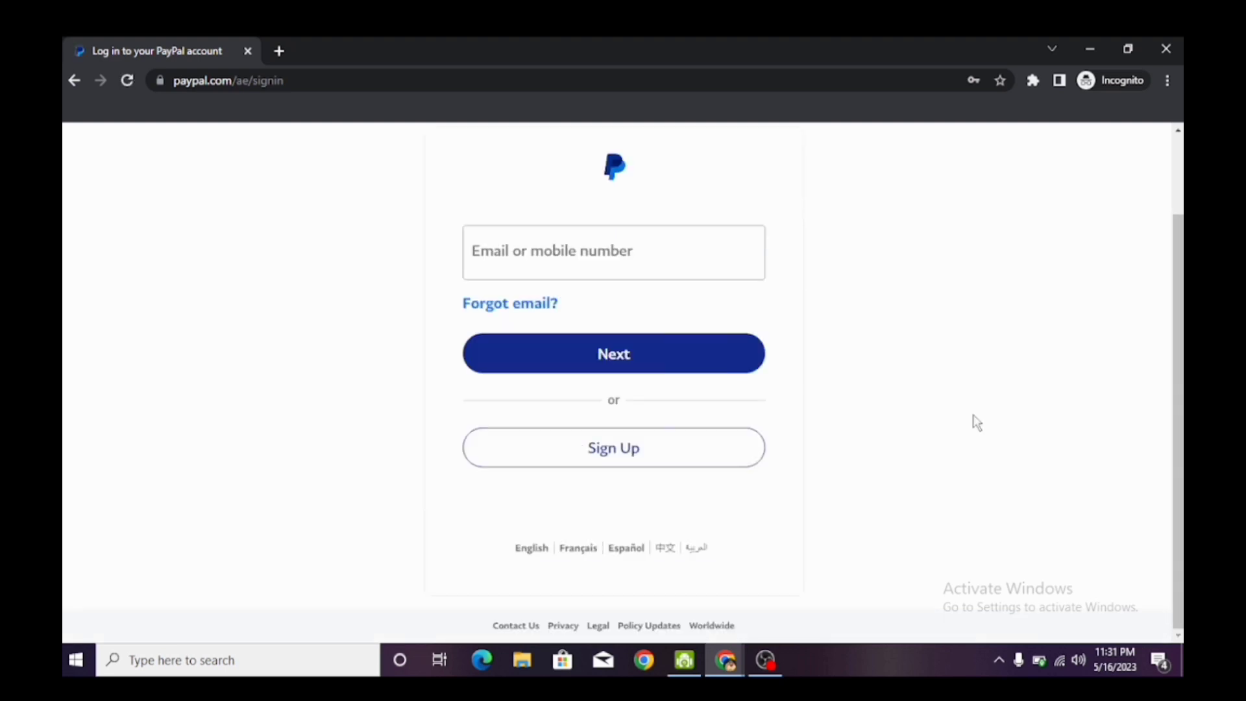
click(626, 462)
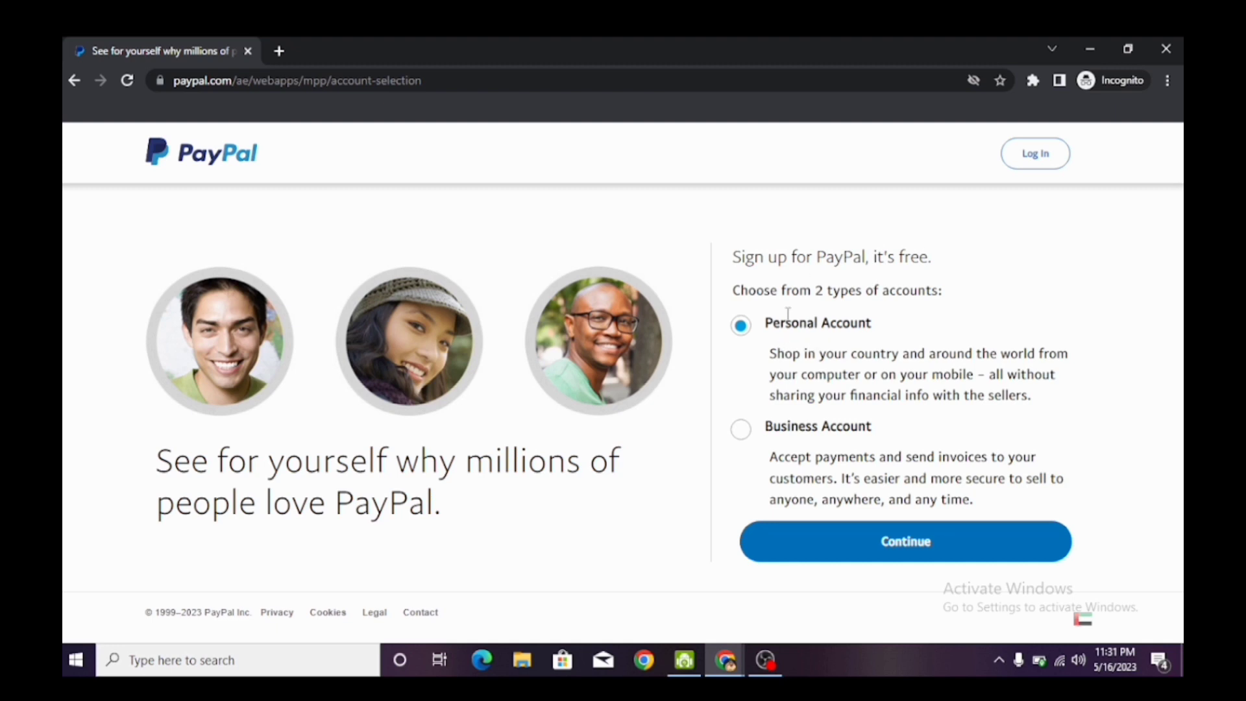
- Choose Business Account as the PayPal account type and continue to its sign-up form
click(790, 284)
click(807, 476)
click(740, 429)
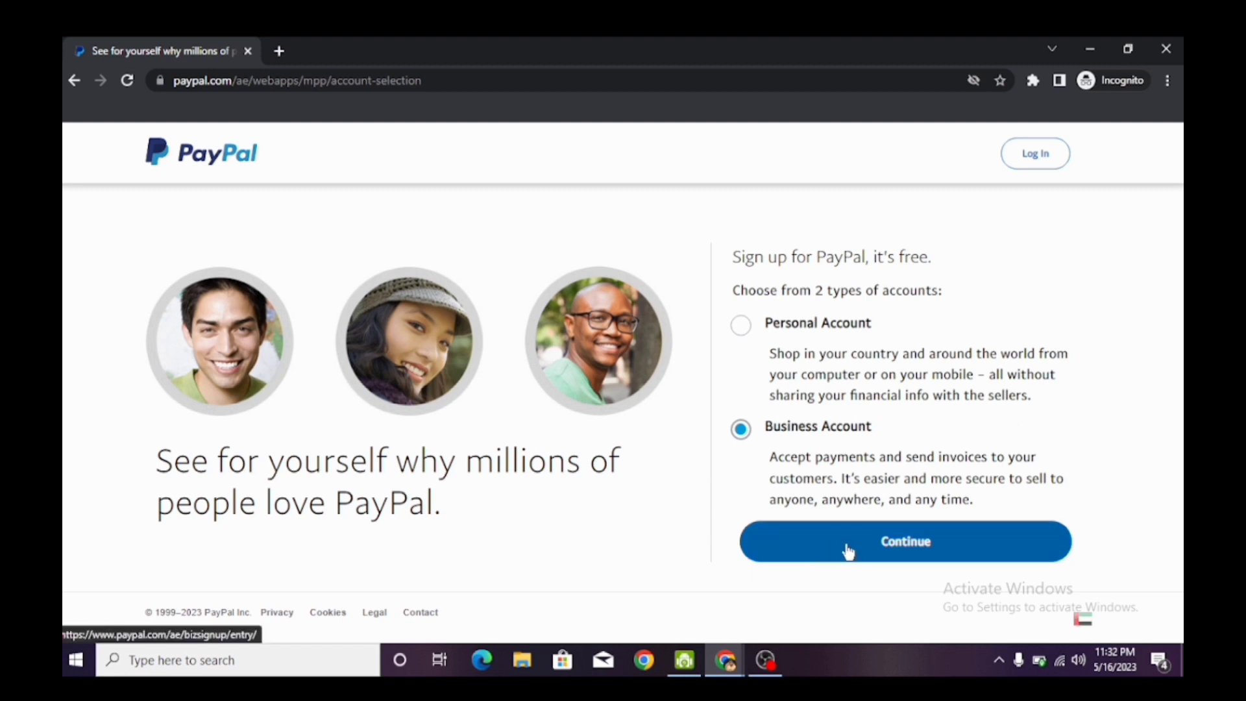
click(933, 551)
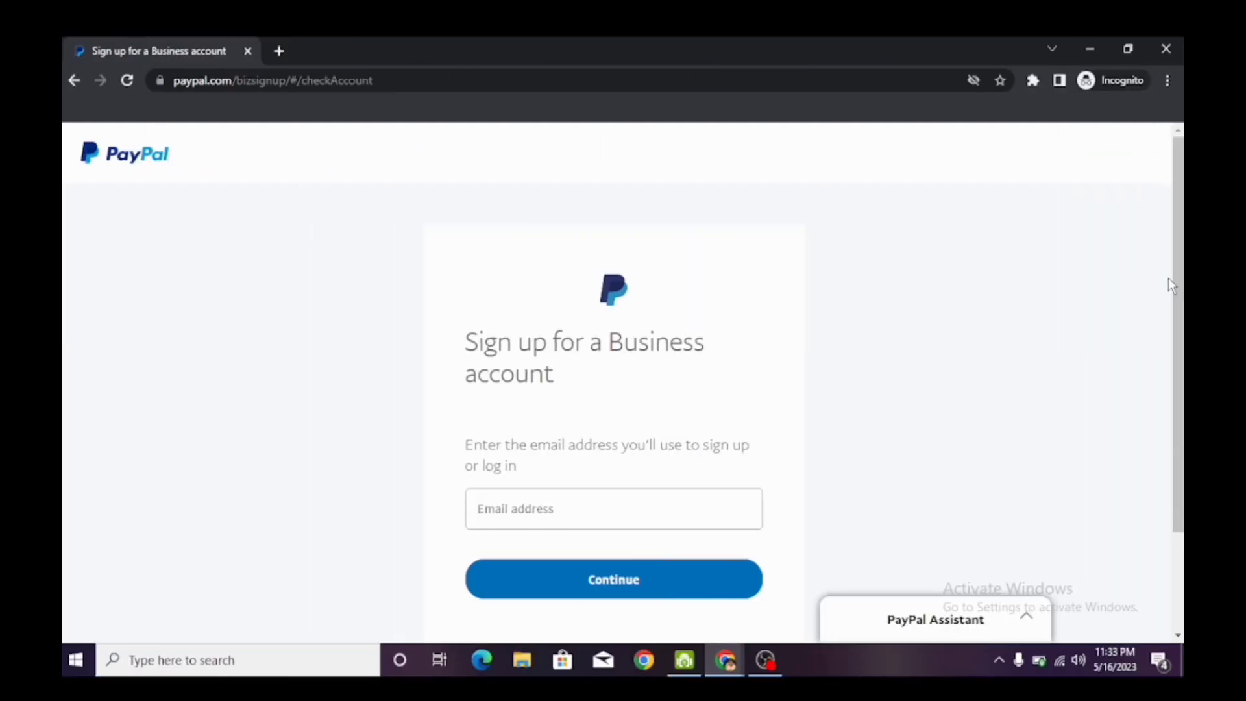
- Provide the sign-up e-mail address and the account password for the Business account and continue
scroll(1168, 277, down, 2)
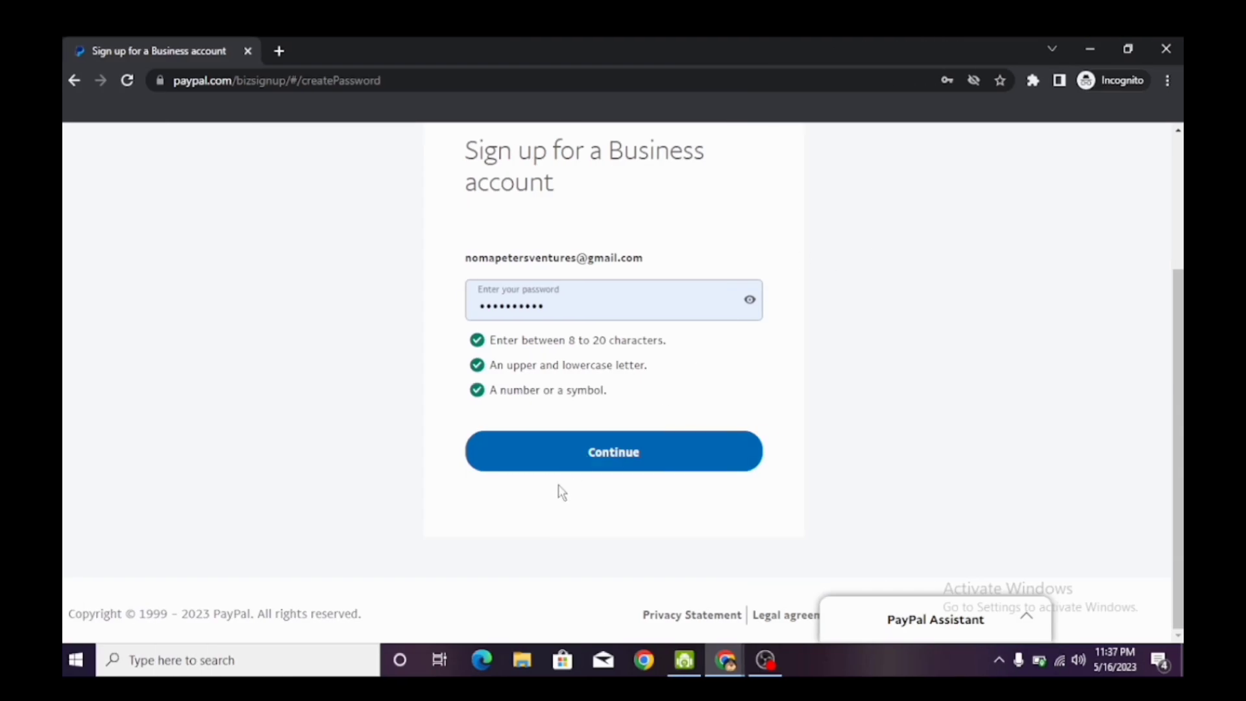
click(586, 459)
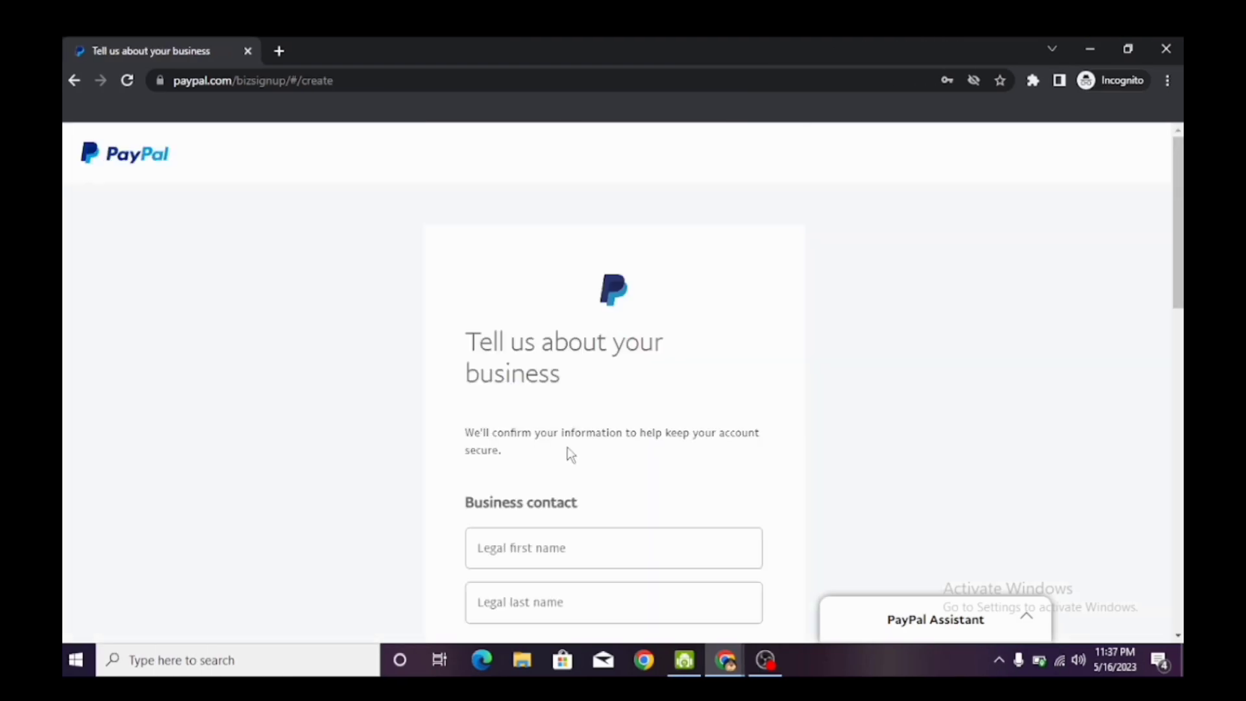
- Fill in the business contact's legal first and last name and the other business details from the first saved autofill address
scroll(1175, 227, down, 1)
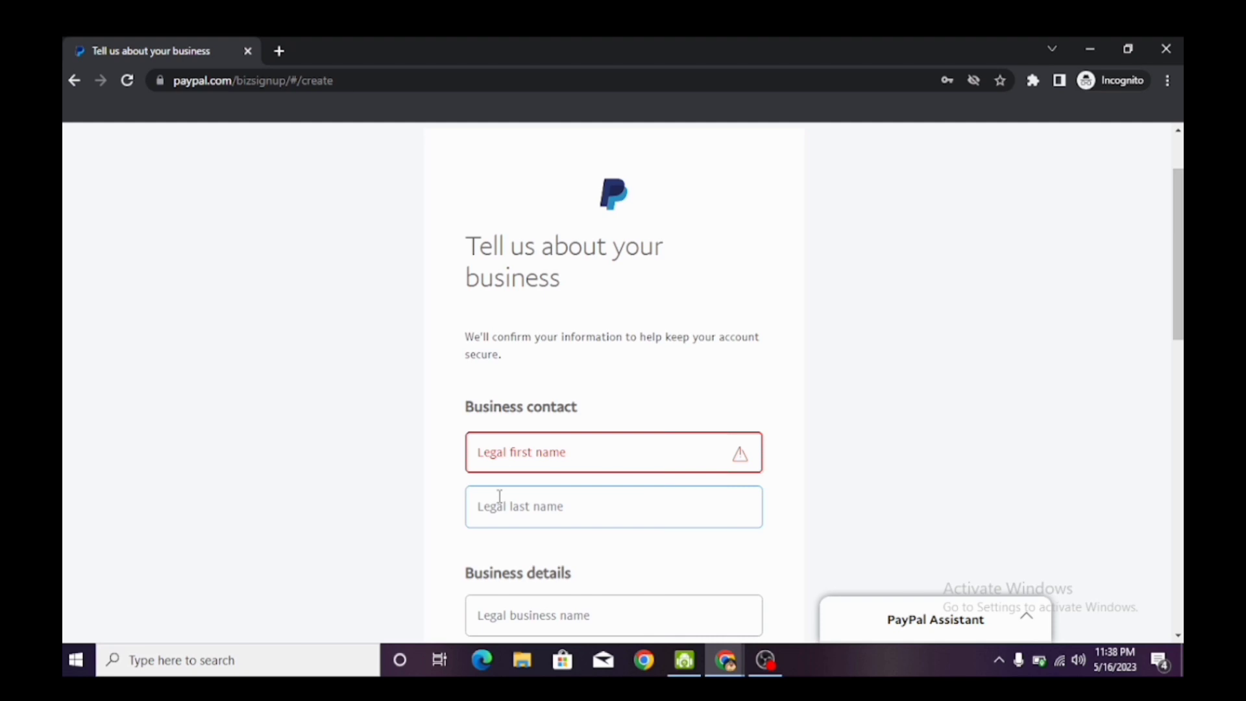
click(570, 457)
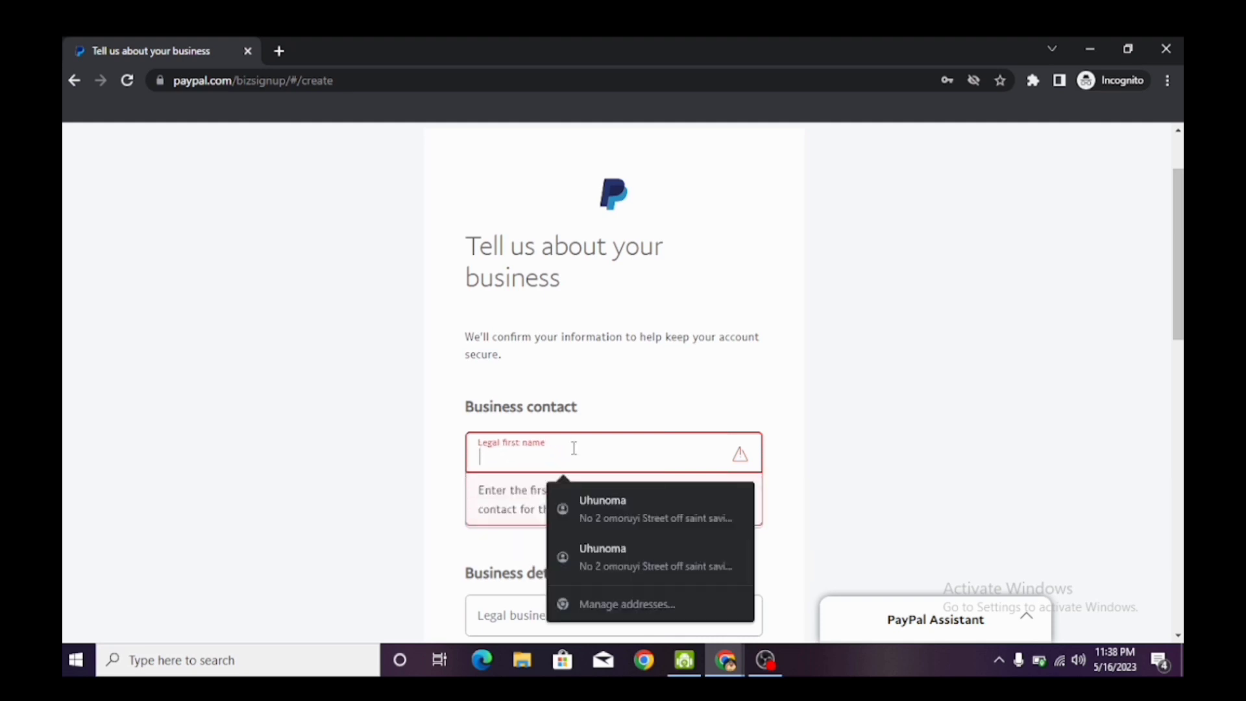
click(633, 519)
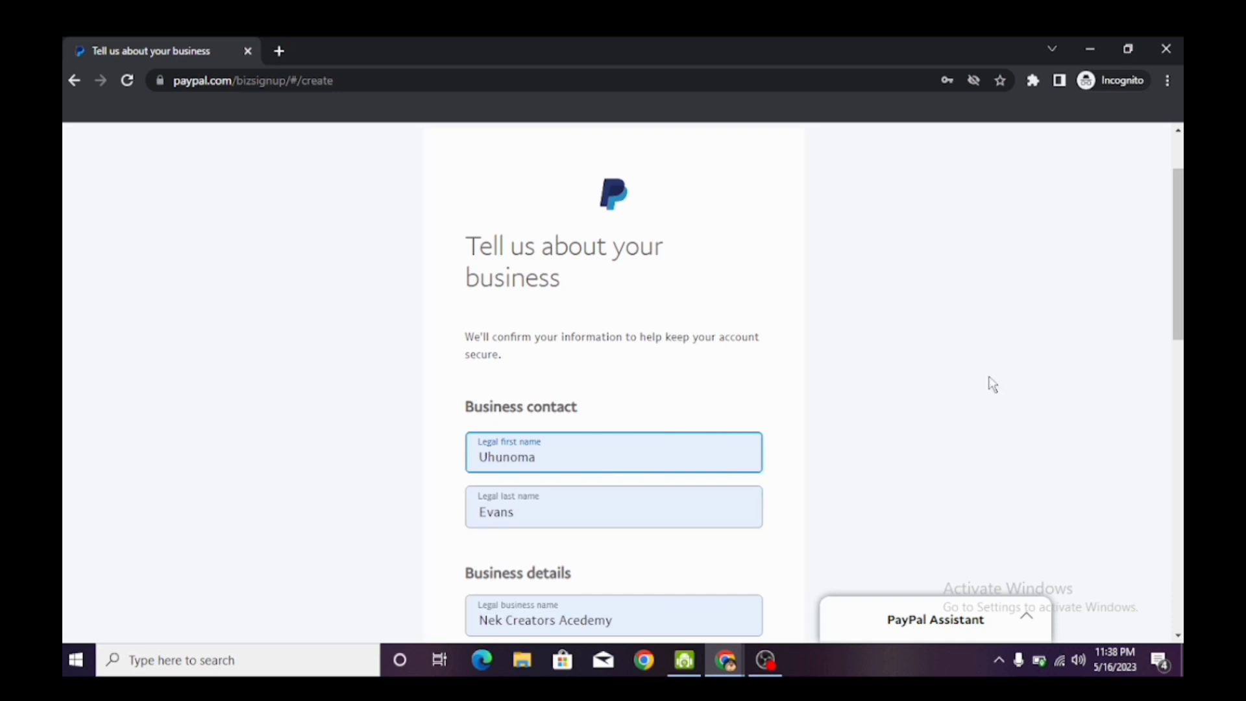
- Replace the legal business name under Business details with "Nep ventures"
scroll(1177, 266, down, 1)
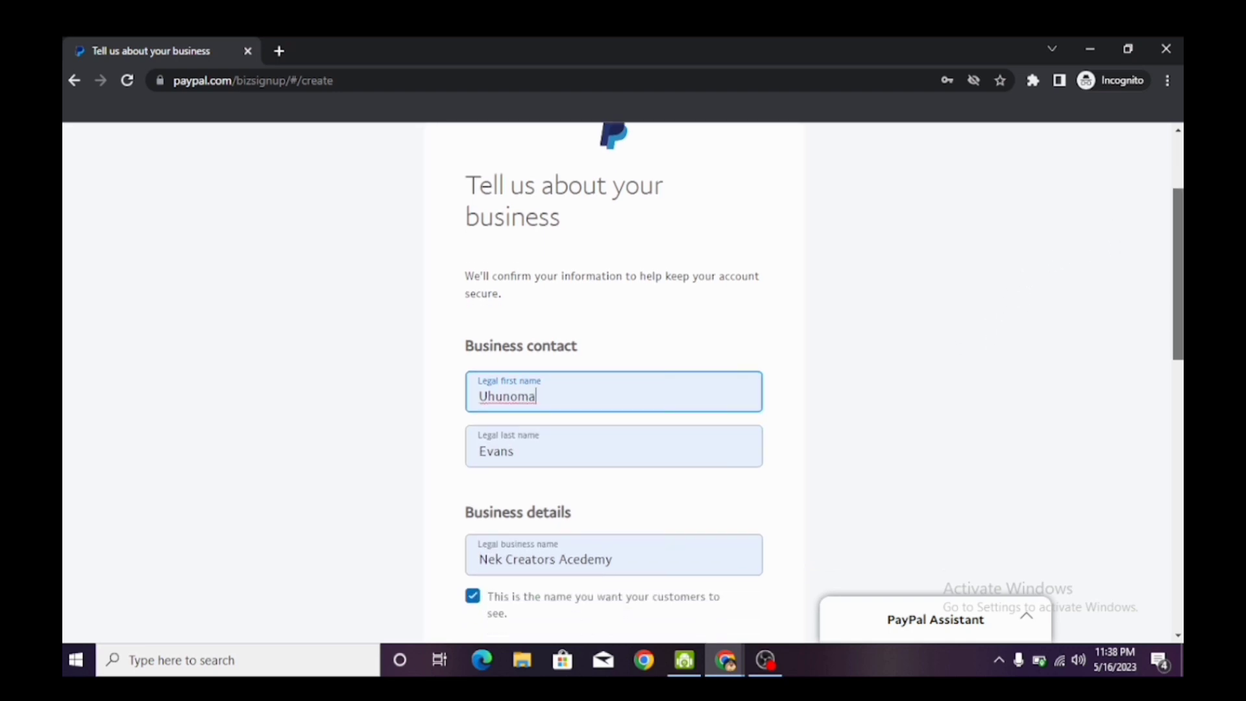
scroll(1178, 279, down, 2)
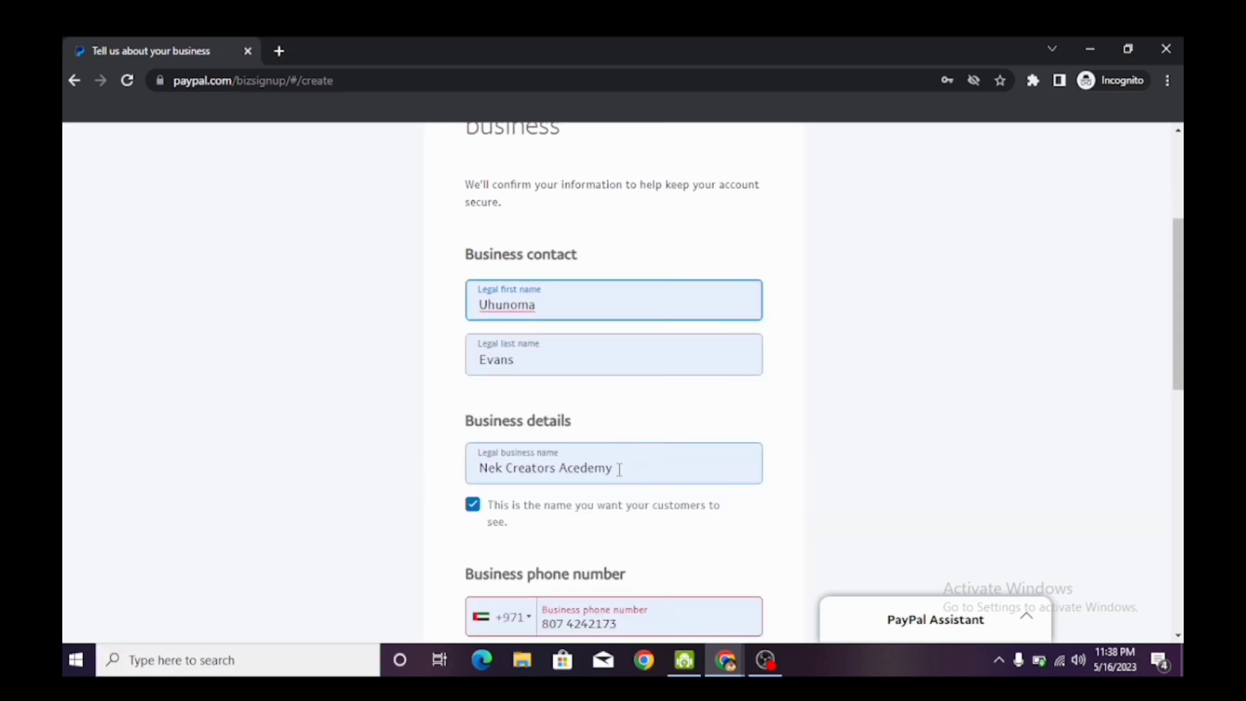
drag(620, 472, 527, 492)
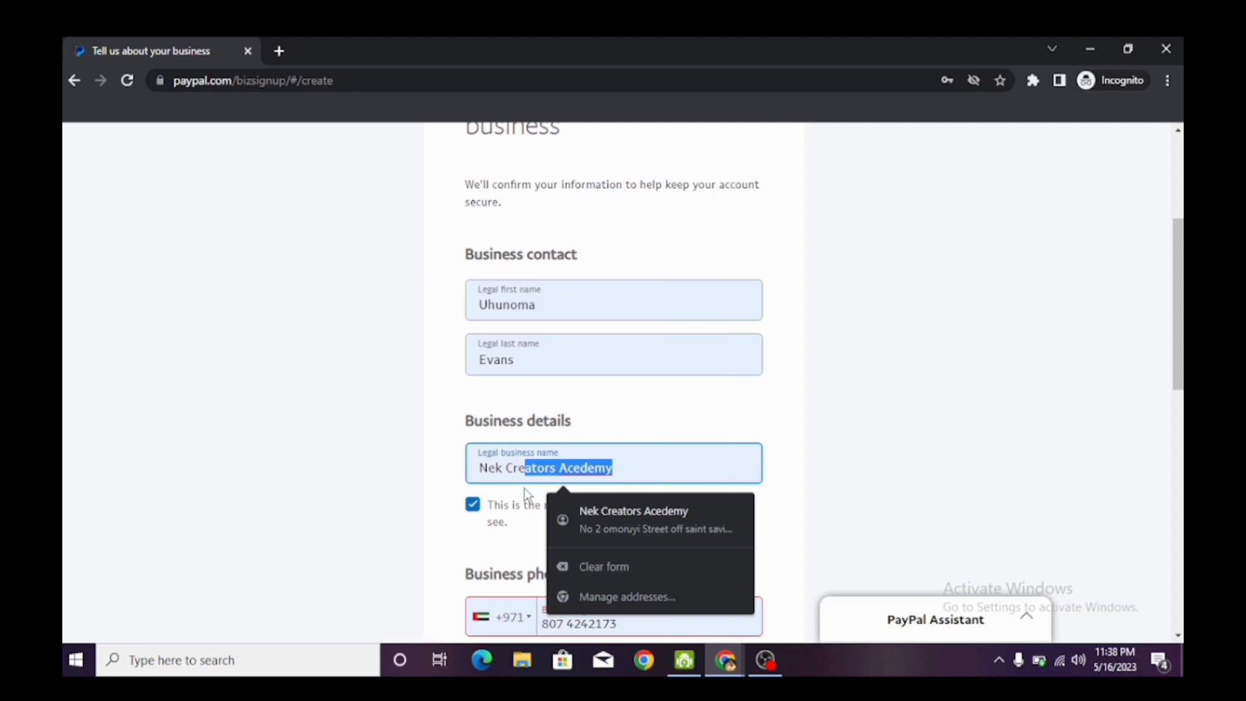
drag(531, 495, 511, 495)
key(BackSpace)
key(BackSpace)
key(BackSpace)
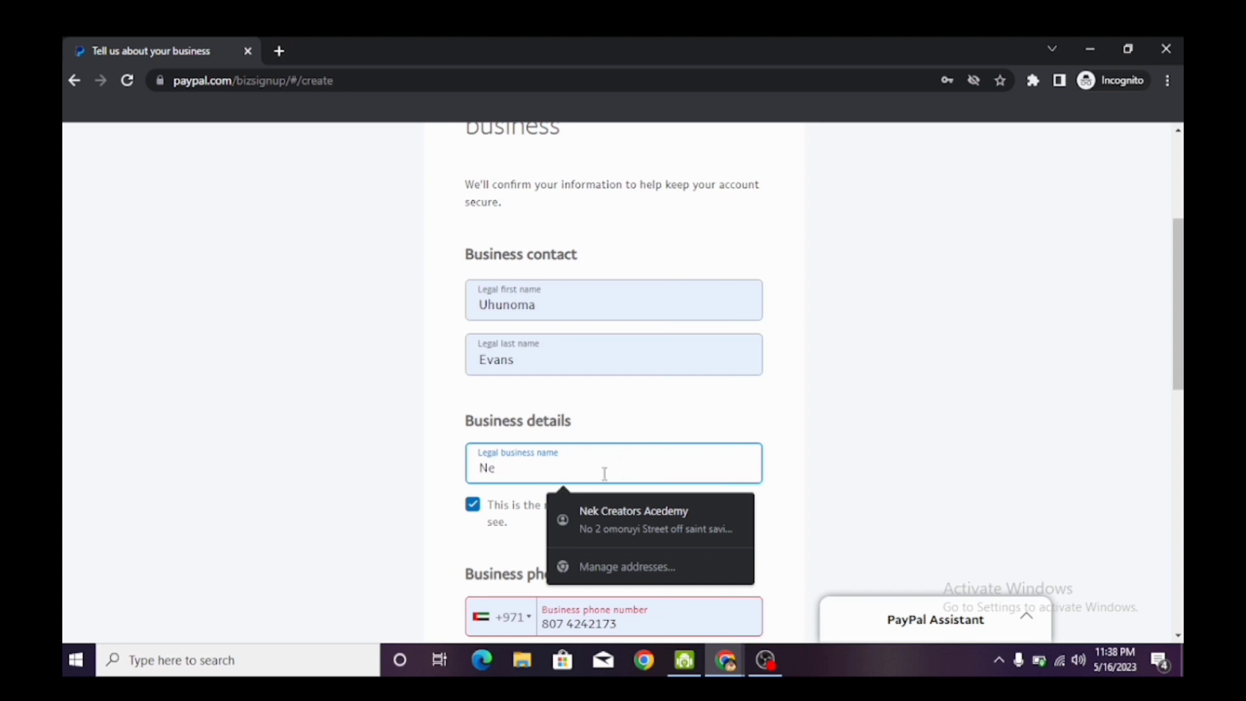
key(BackSpace)
text(ep)
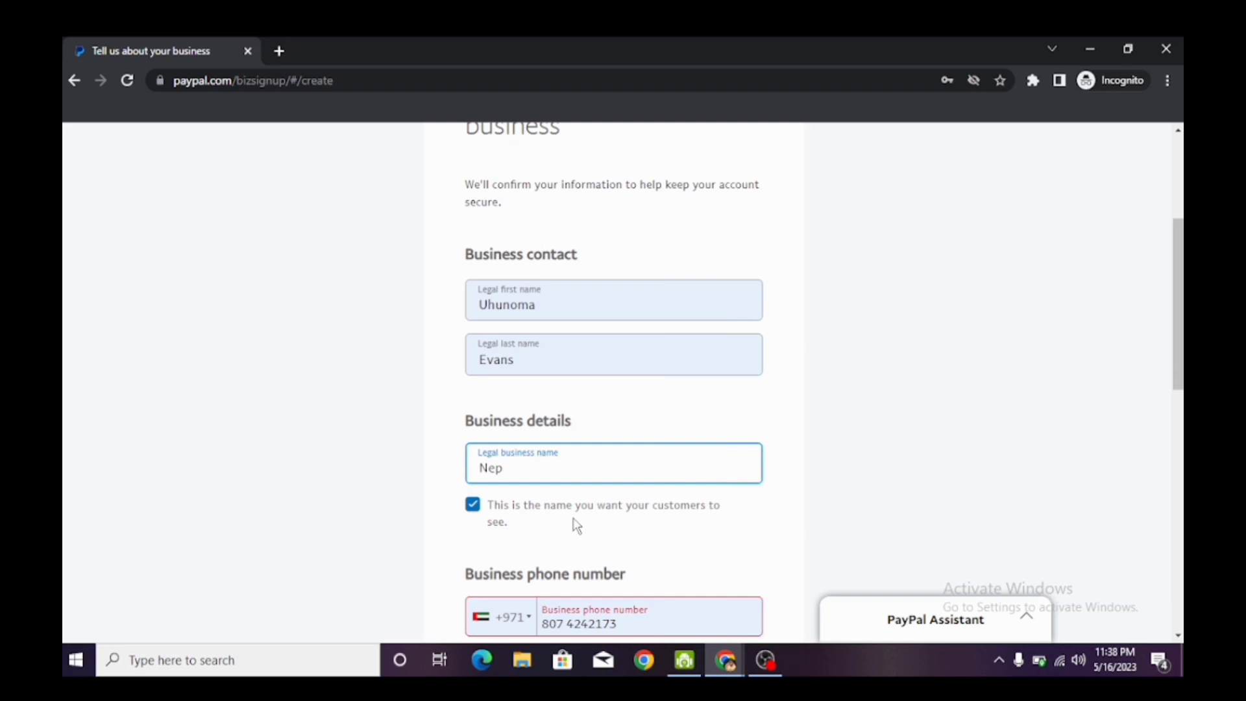
text( ventures)
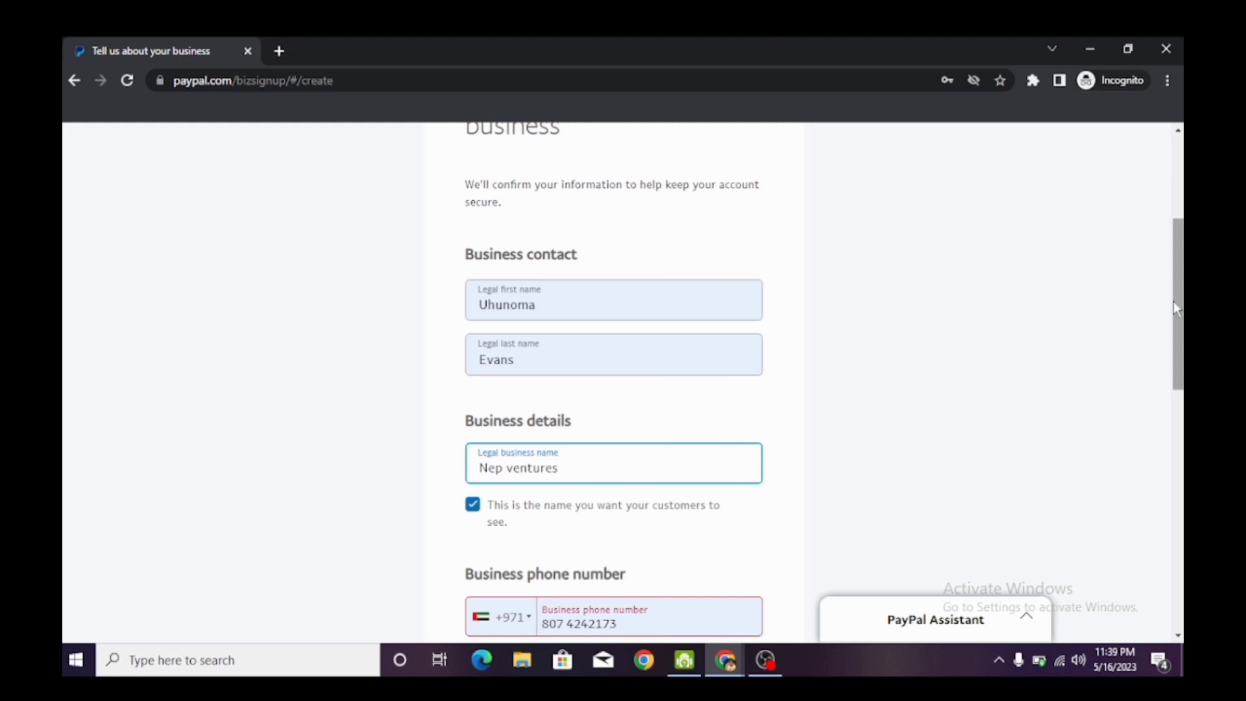
drag(1173, 301, 1173, 355)
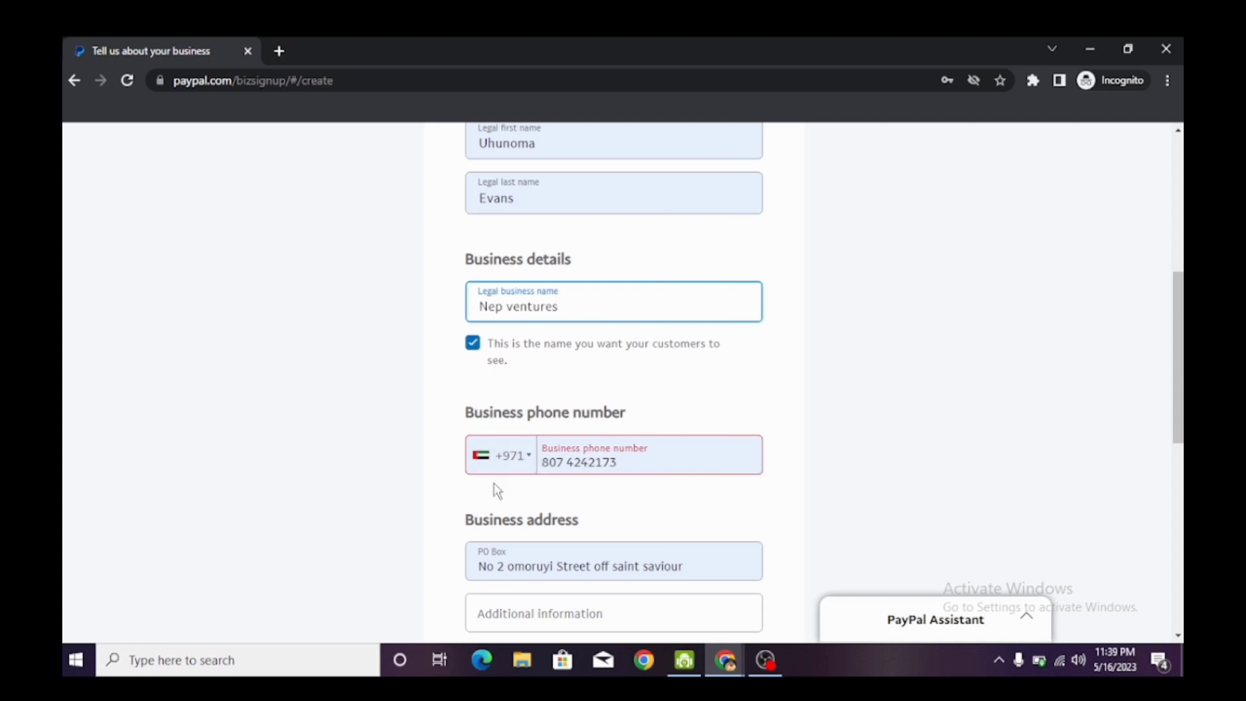
- Set the business phone's country code to Nigeria +234 and enter the business phone number
click(514, 468)
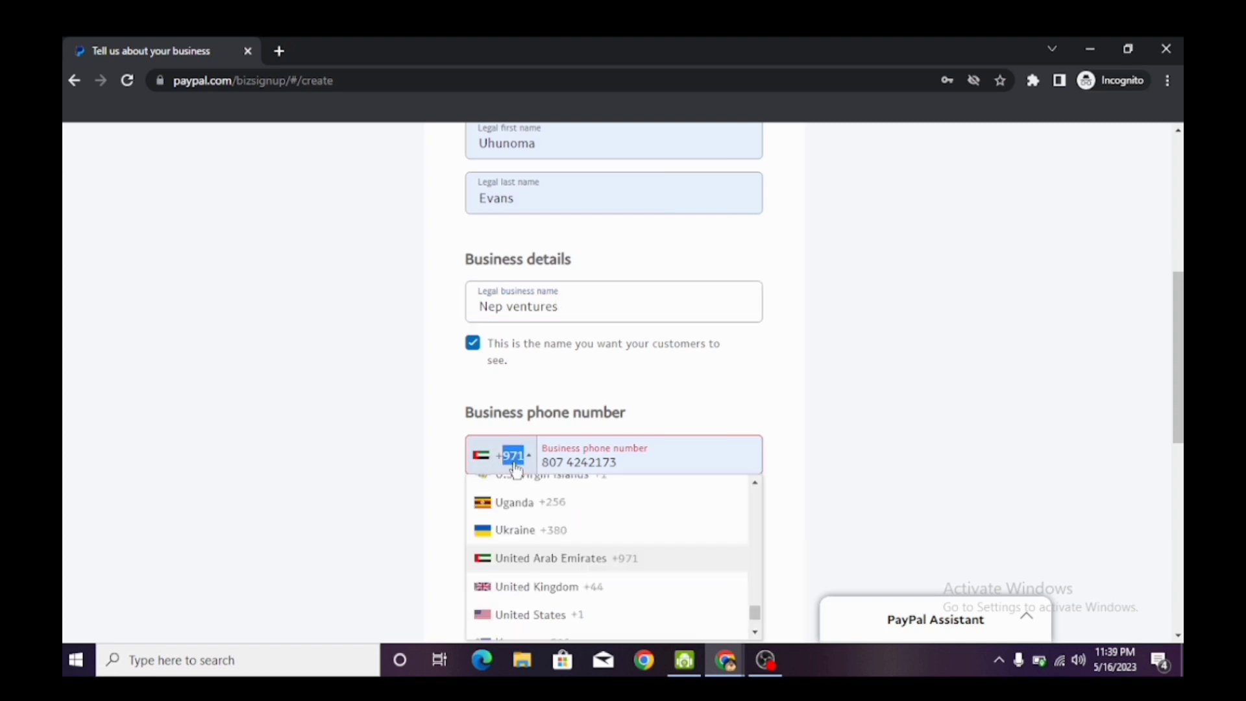
scroll(817, 476, down, 2)
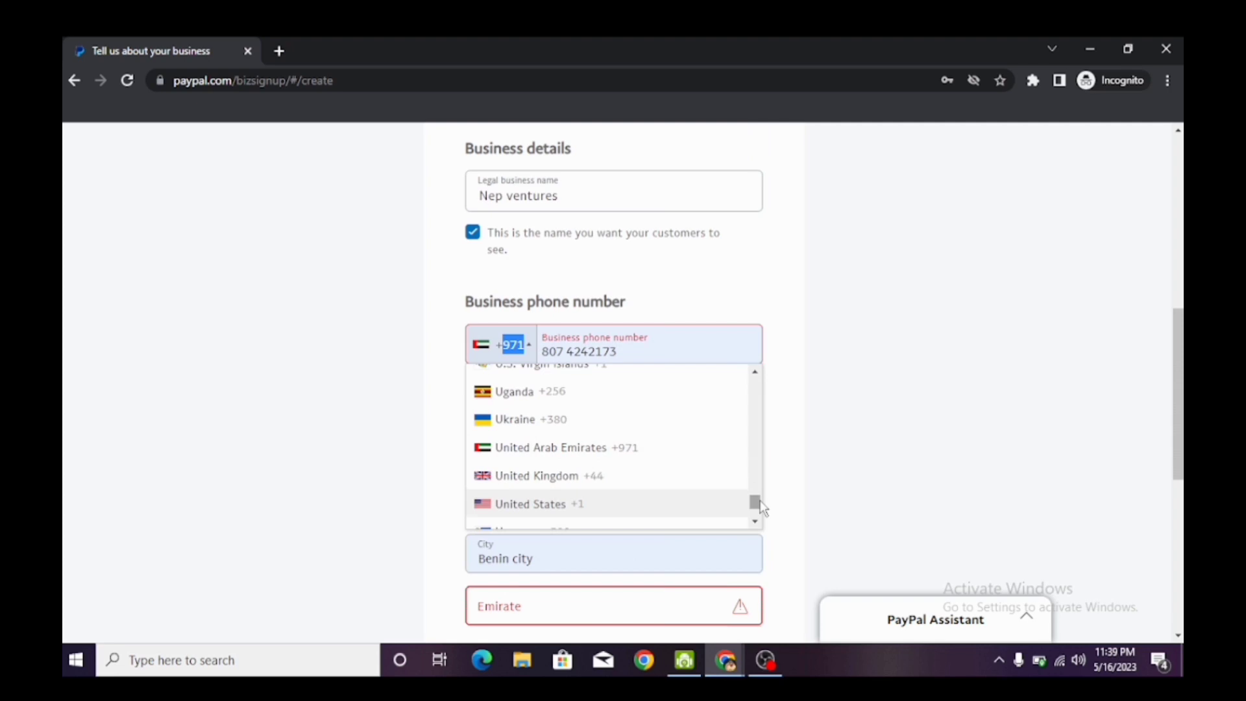
drag(763, 507, 770, 478)
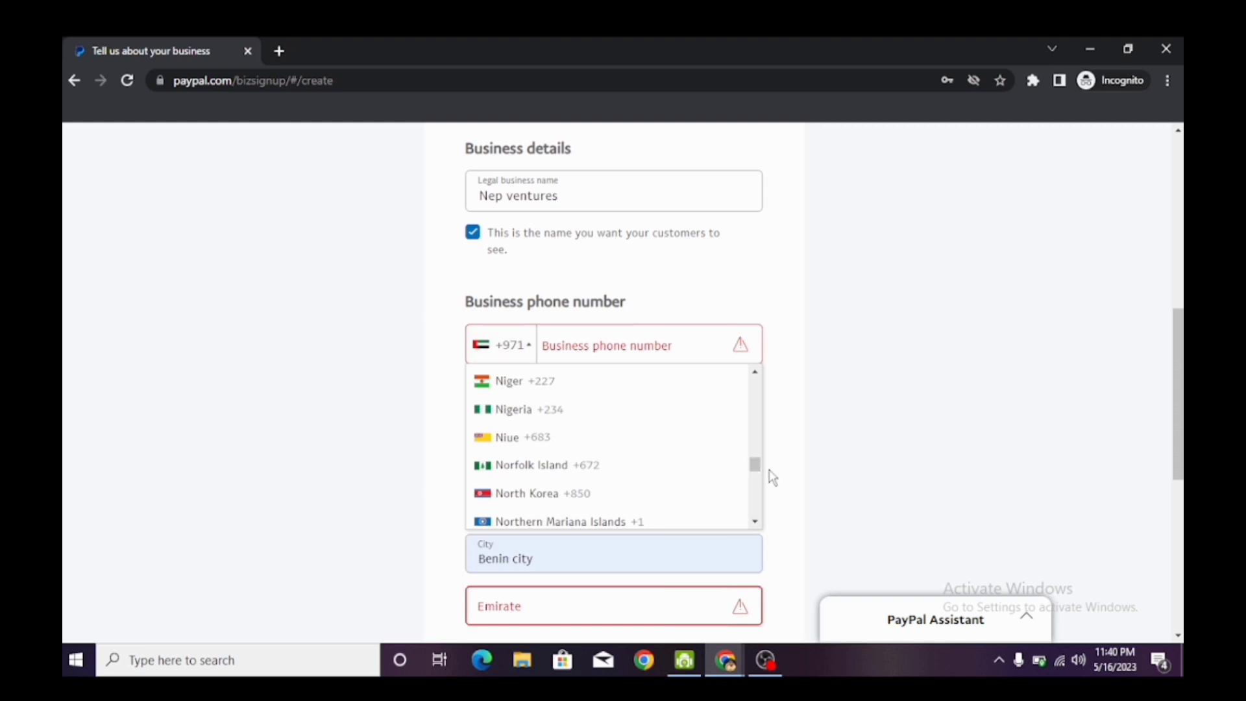
click(556, 415)
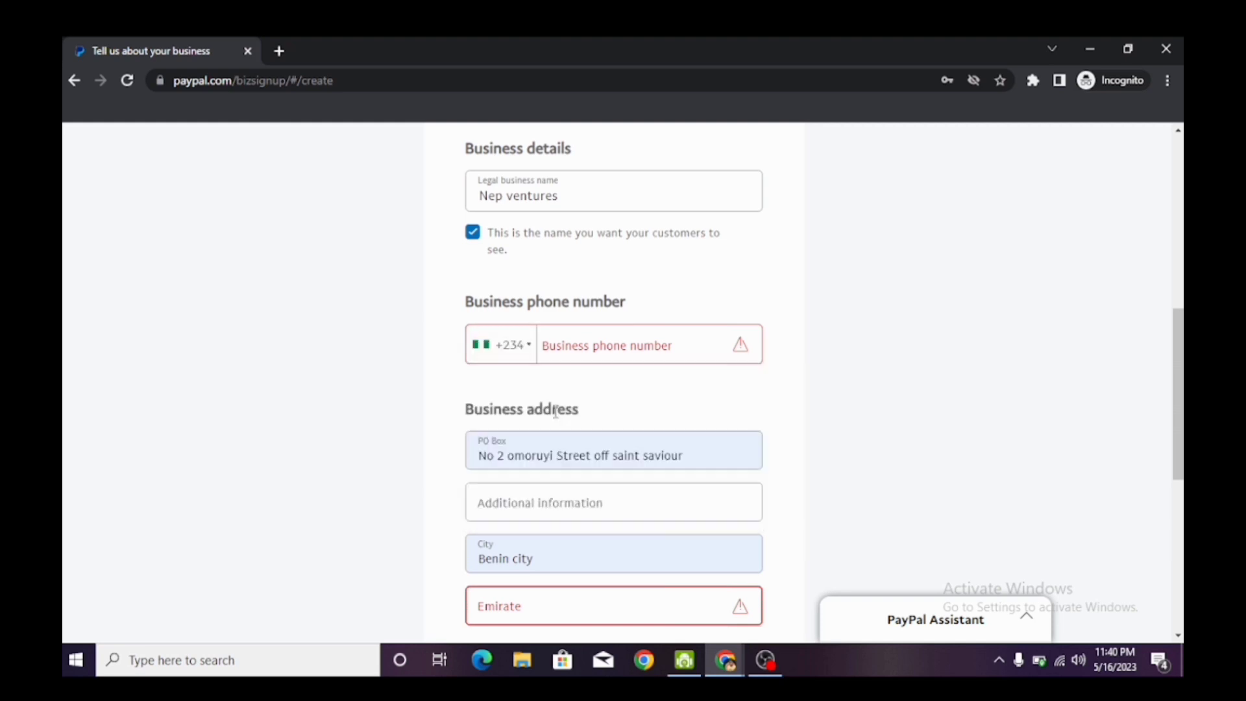
click(642, 348)
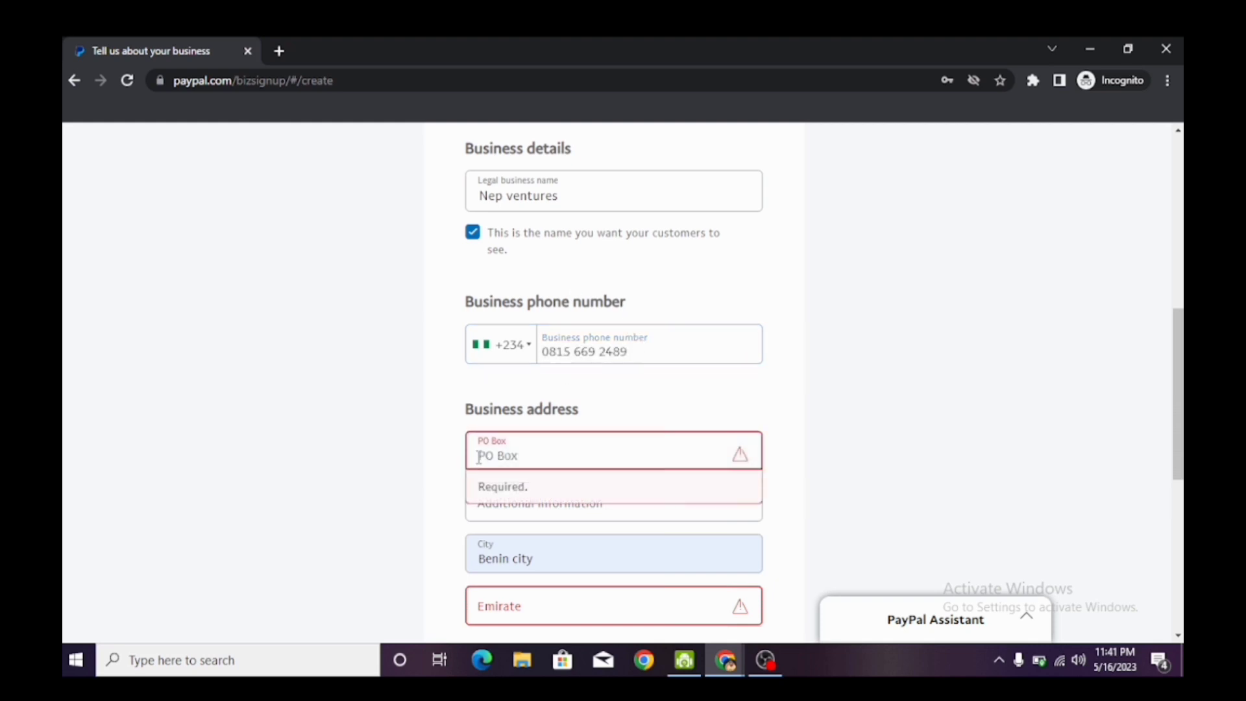
click(823, 403)
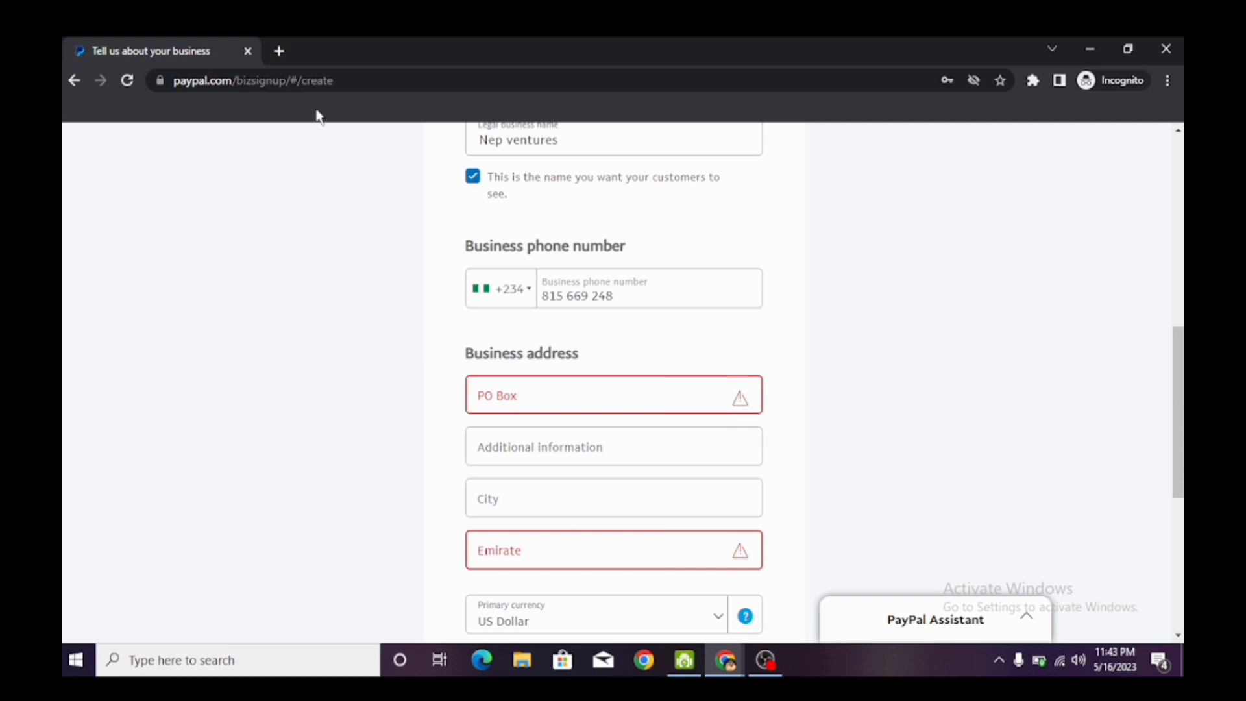
- Search Google in a new tab for "fitness center in dubai uae" and refine the query to "fitness center in dubai uae address"
click(285, 49)
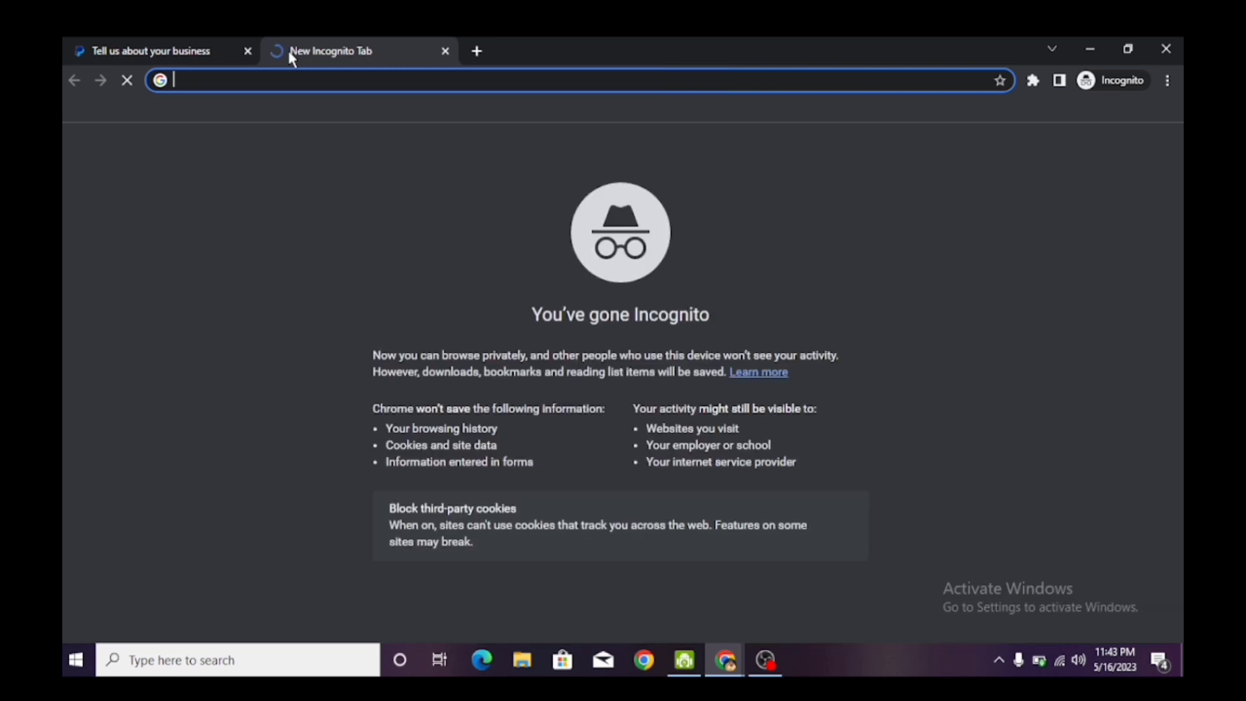
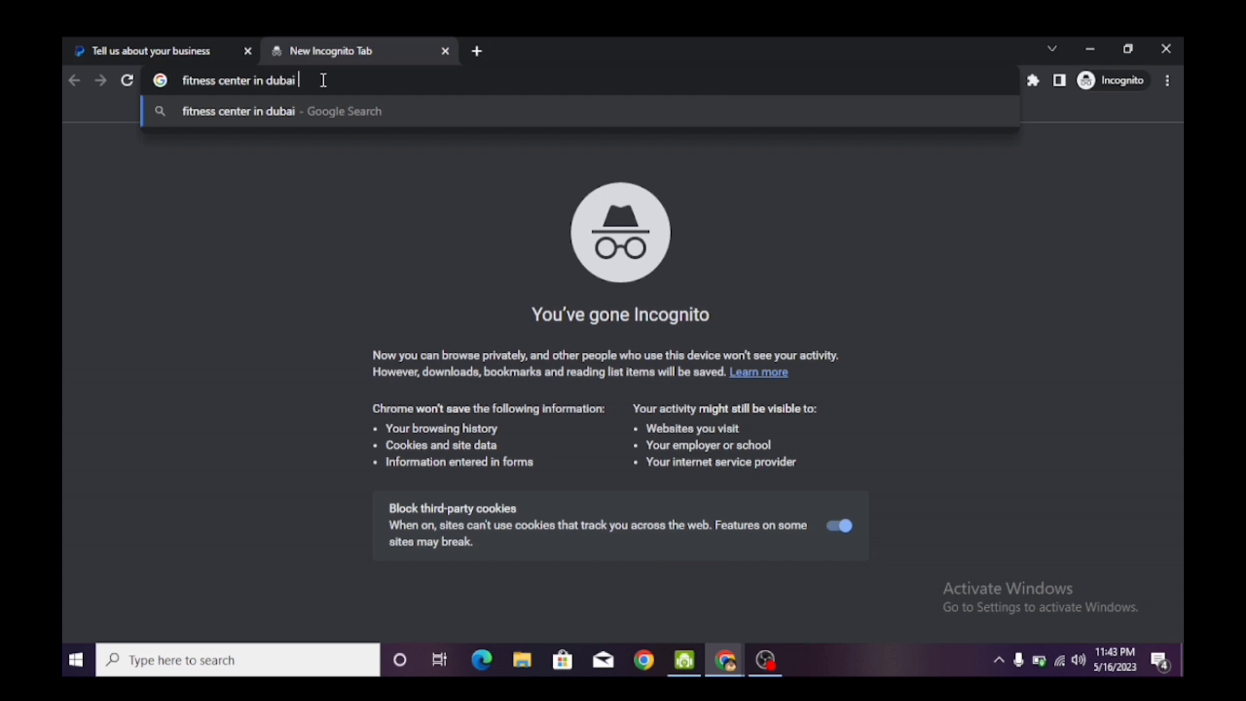
text(uae)
key(Return)
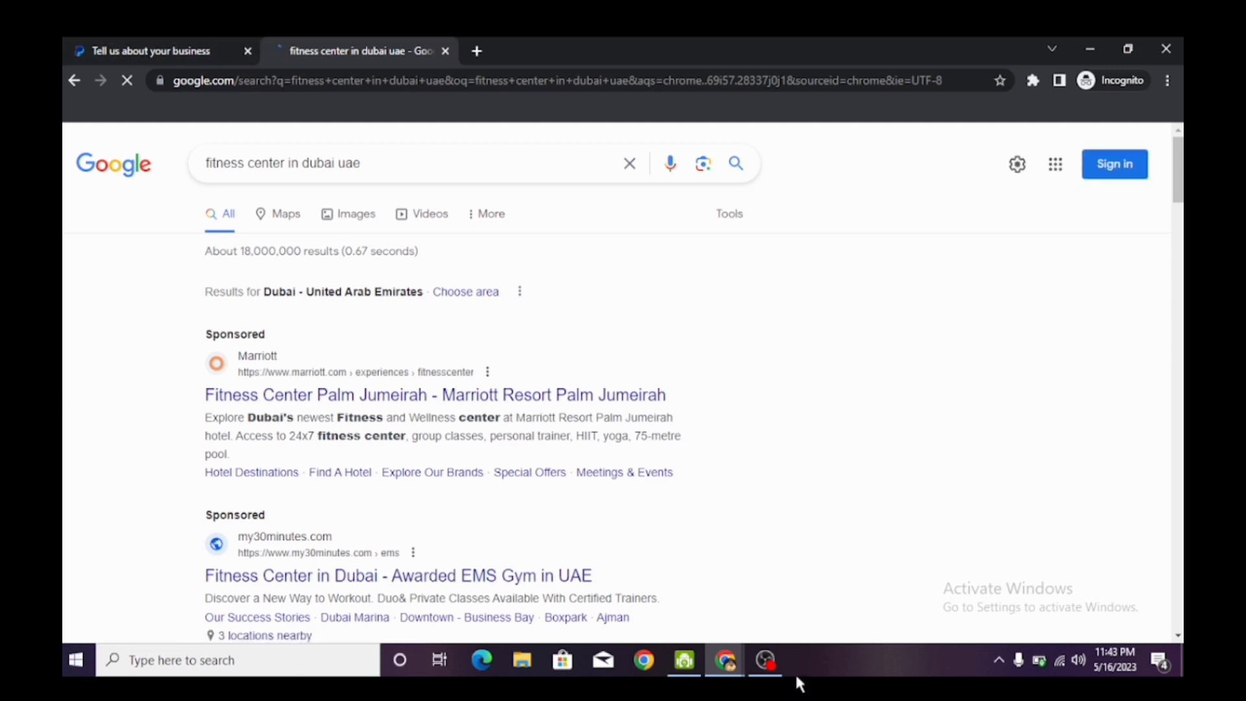
click(433, 159)
text(ad)
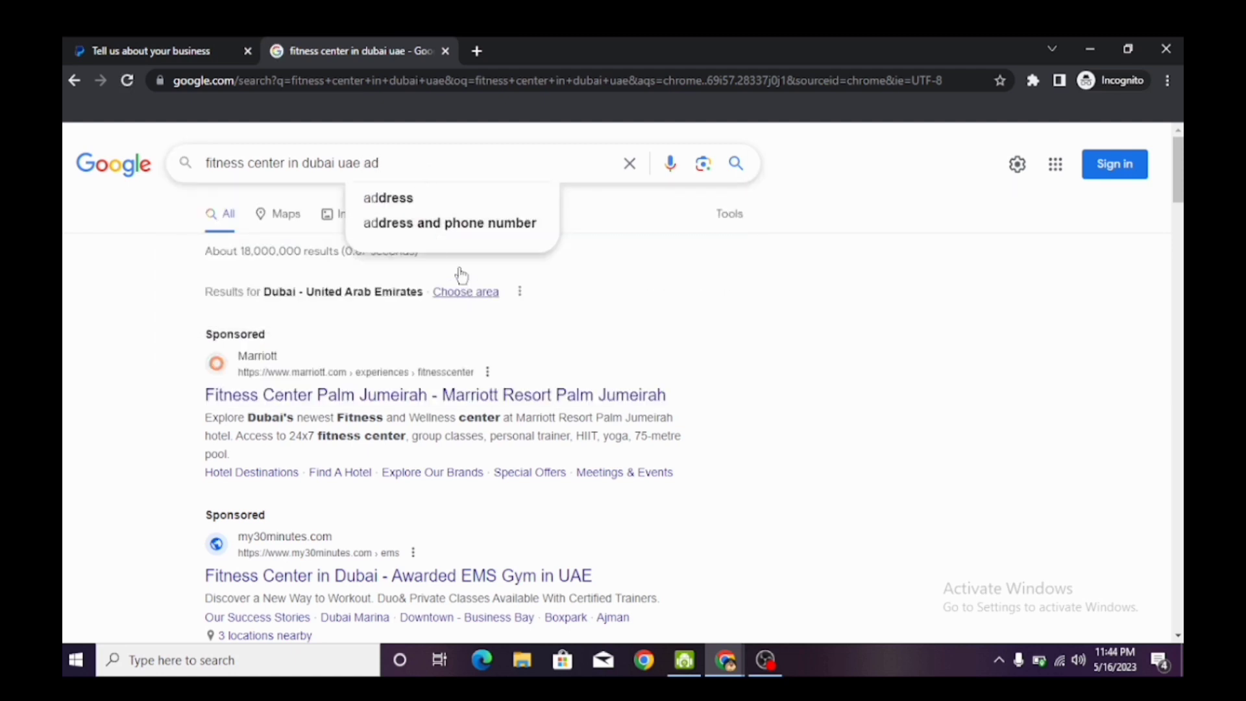
click(451, 198)
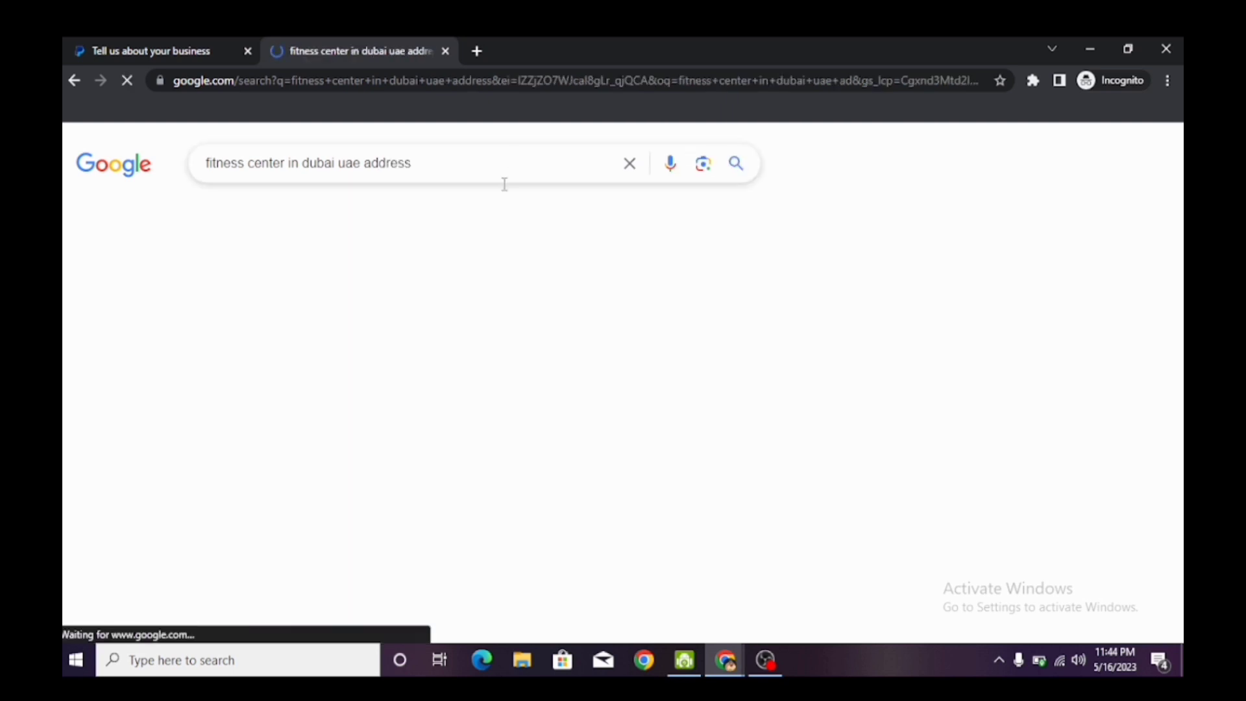
- Expand the business results to the full list and look through the Dubai fitness centers
scroll(309, 341, down, 7)
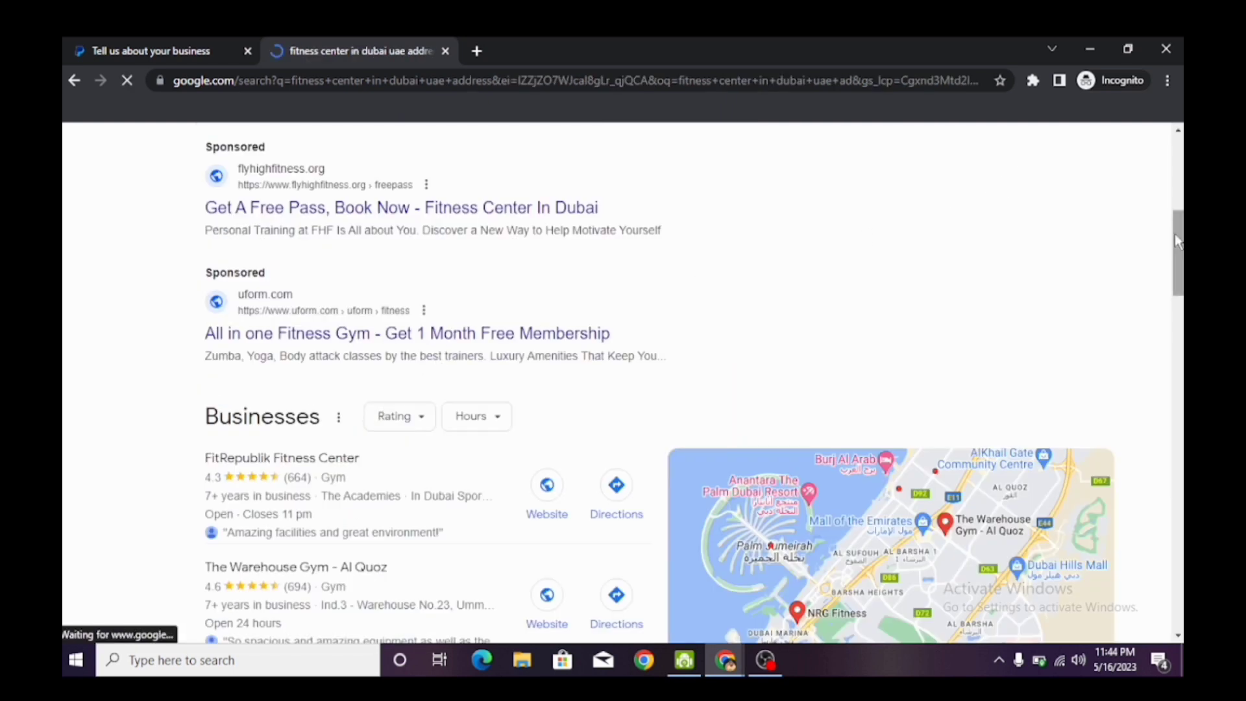
scroll(1176, 260, down, 3)
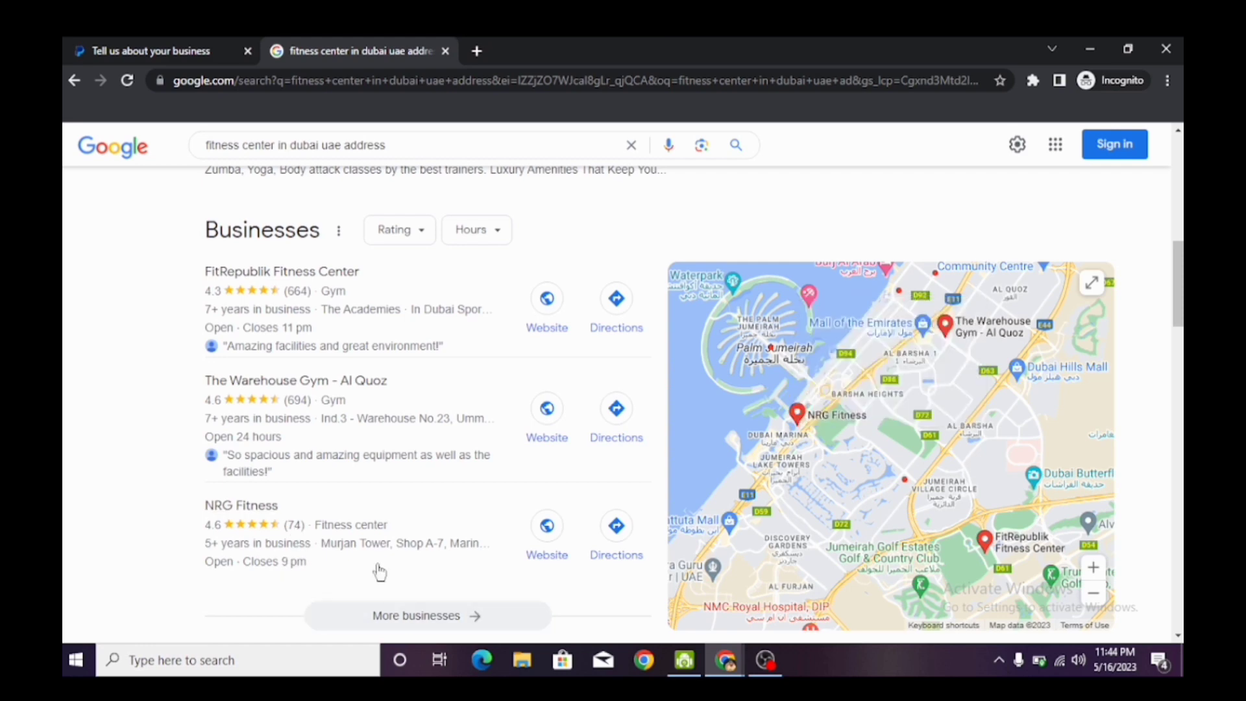
drag(1180, 285, 1180, 329)
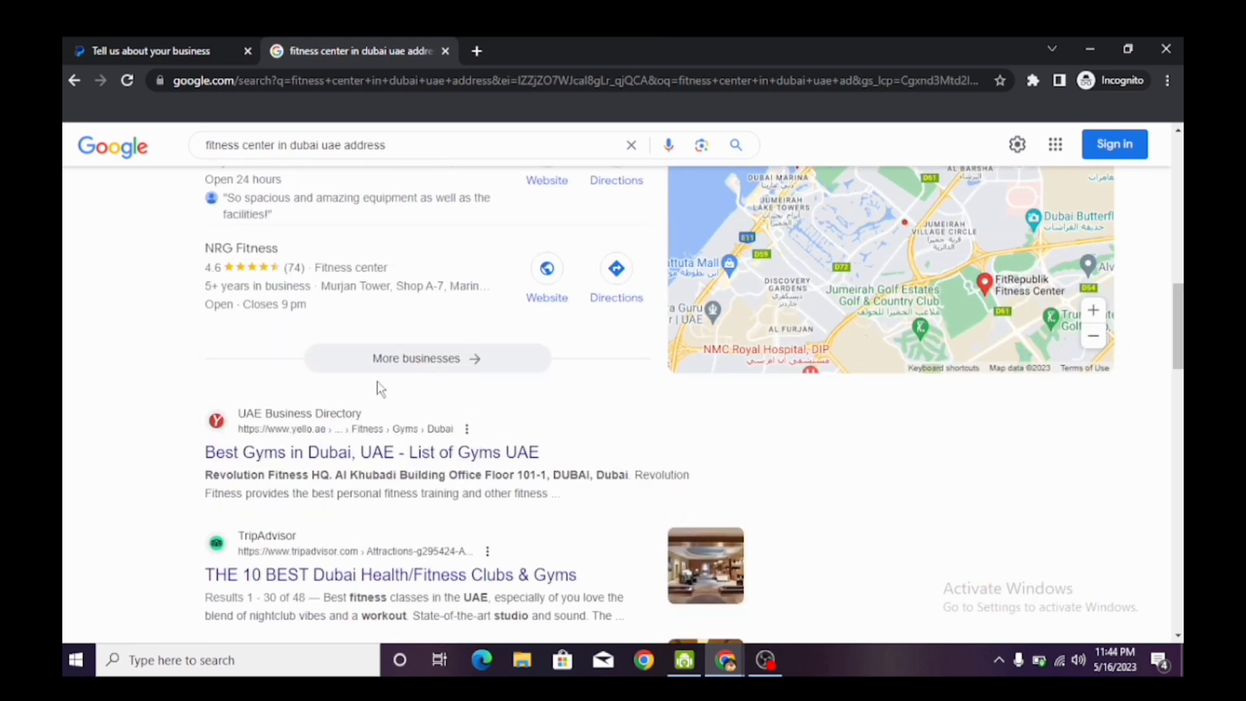
click(402, 361)
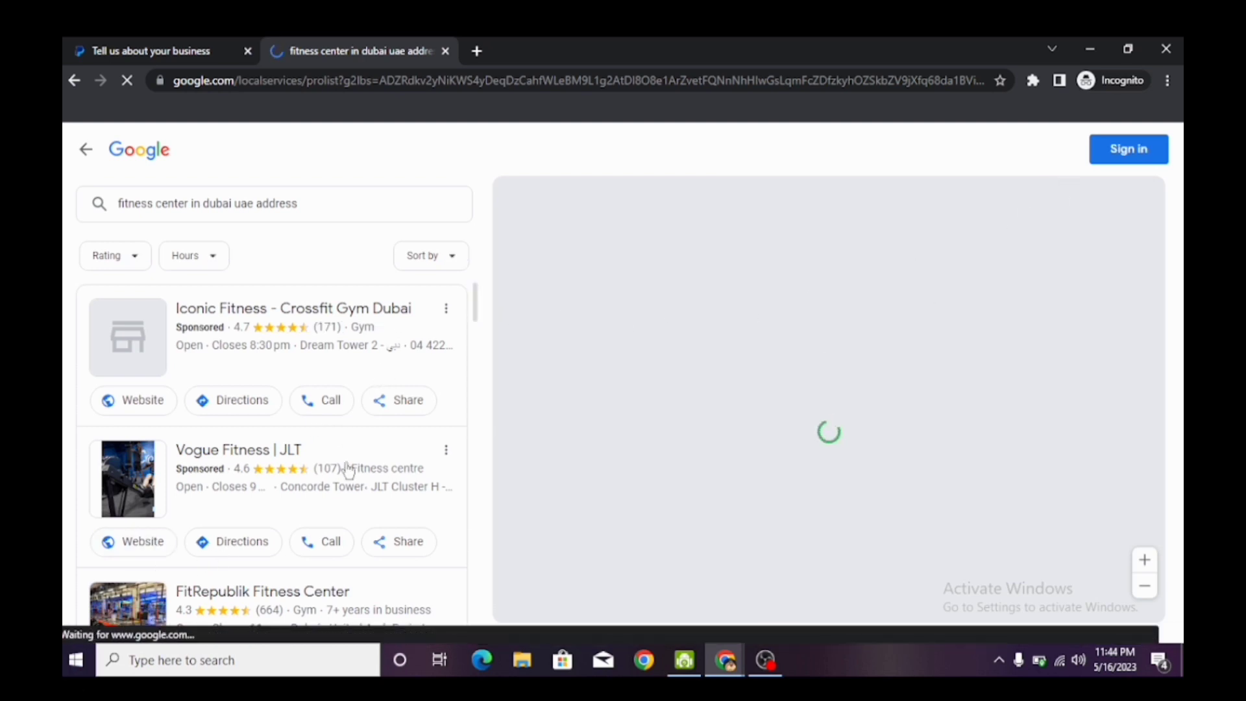
drag(476, 313, 489, 336)
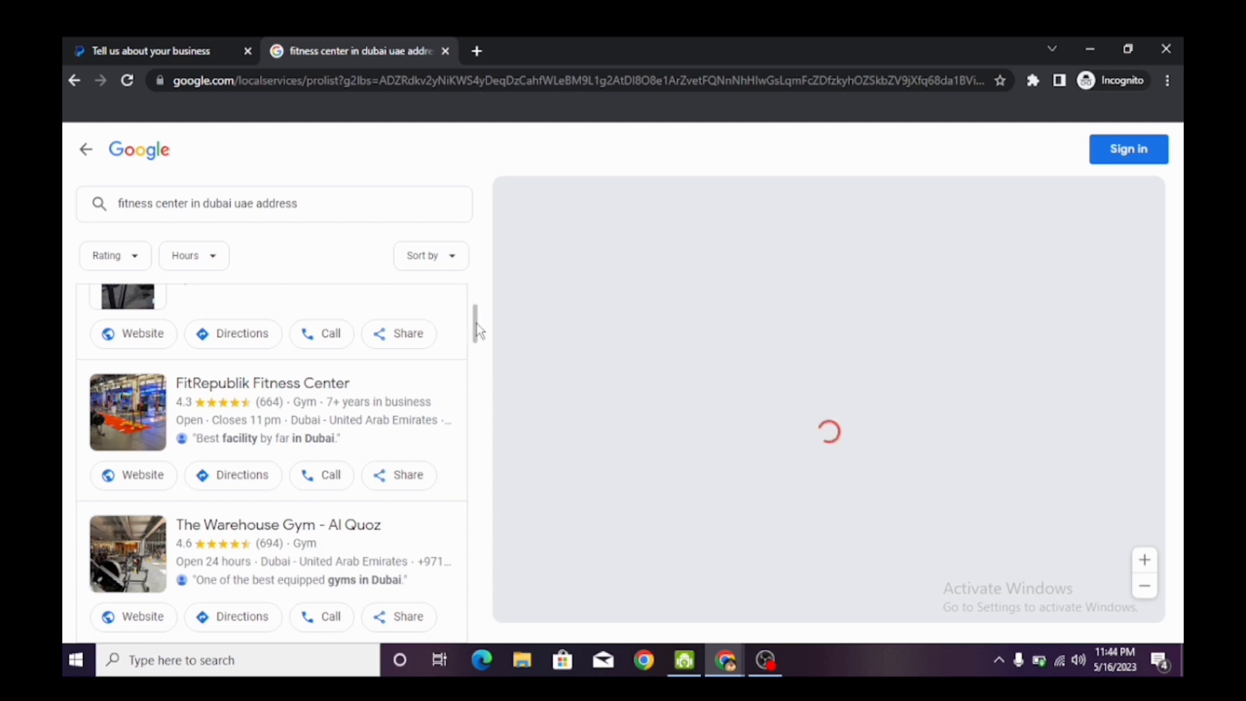
drag(479, 331, 486, 357)
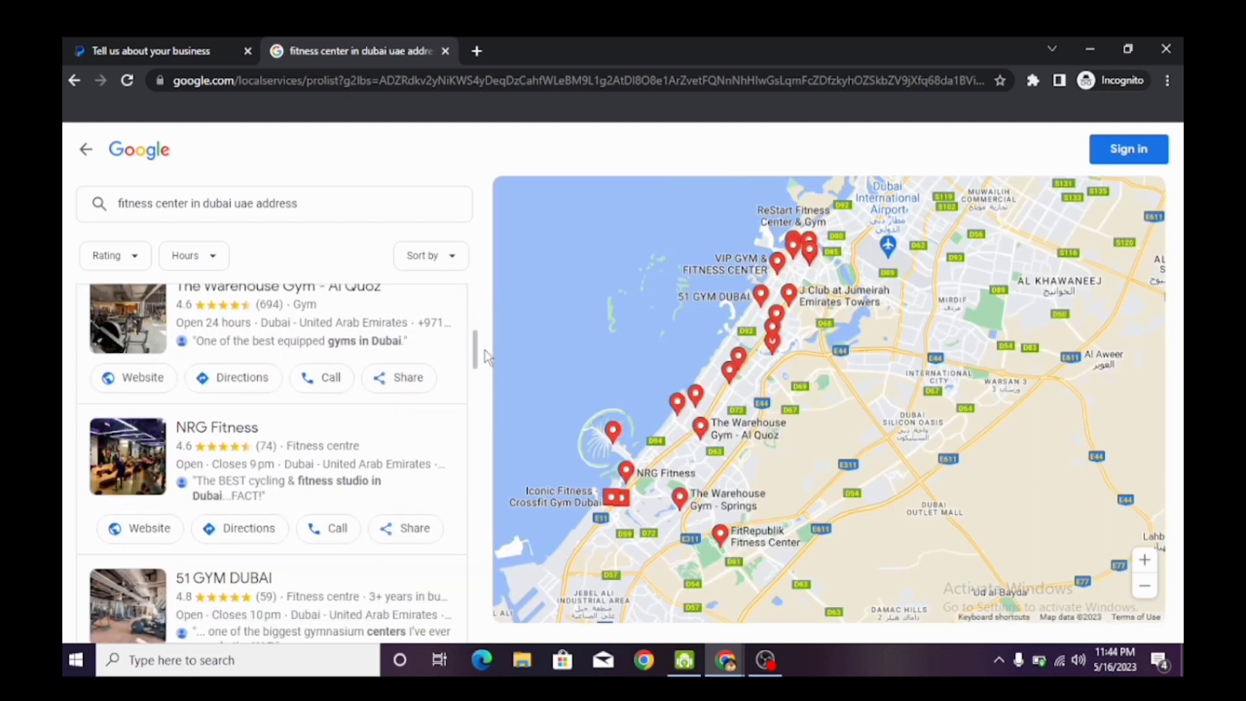
scroll(359, 353, up, 5)
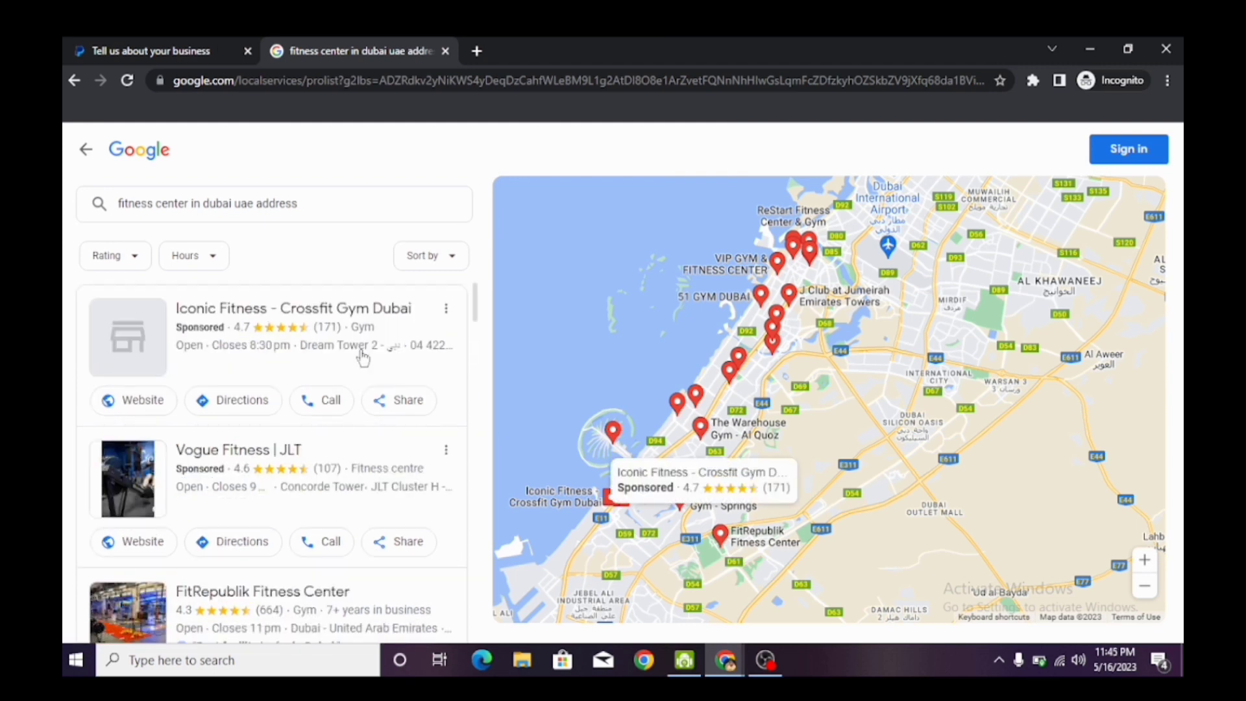
- Open the Iconic Fitness - Crossfit Gym Dubai listing, show its location in Google Maps and copy its address
click(359, 353)
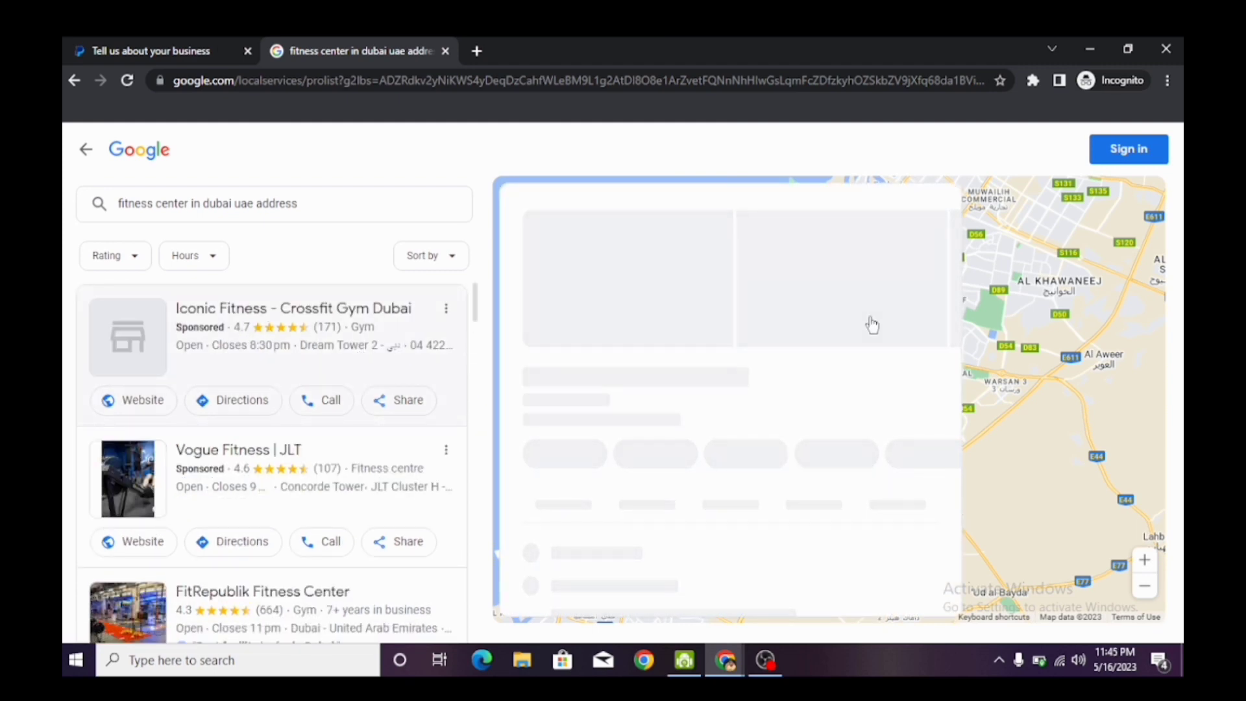
scroll(827, 486, down, 6)
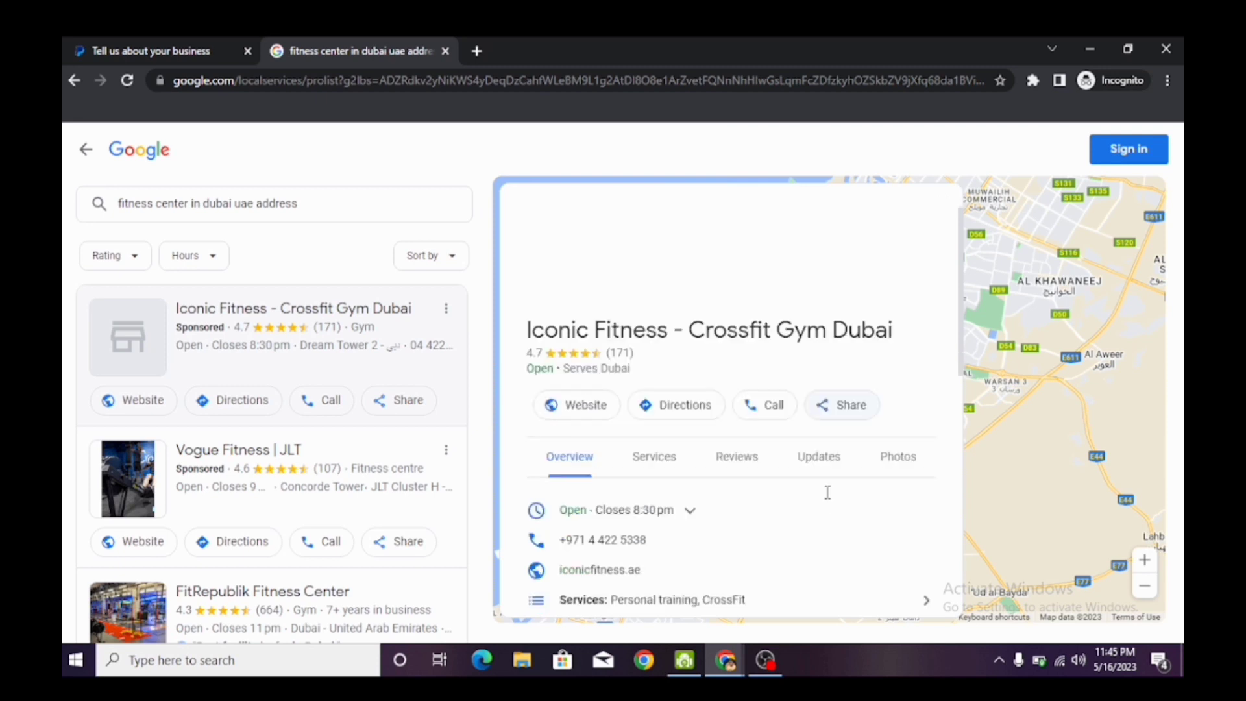
scroll(854, 450, up, 6)
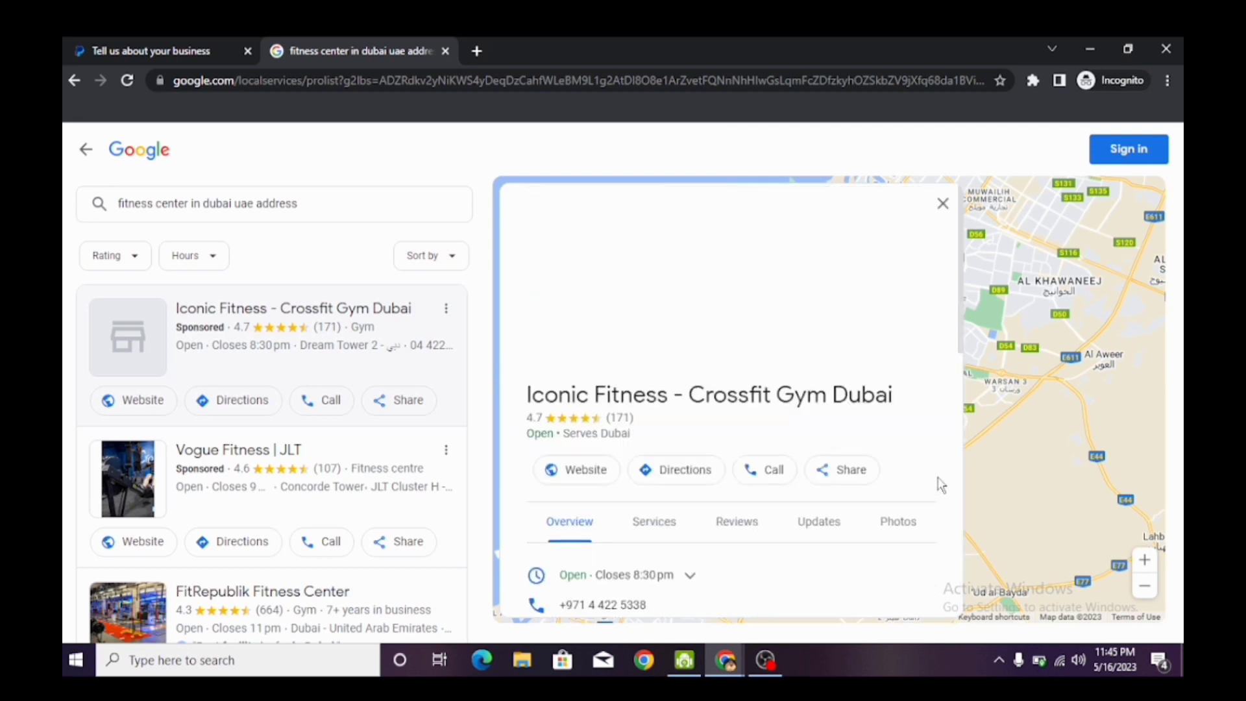
drag(963, 345, 970, 412)
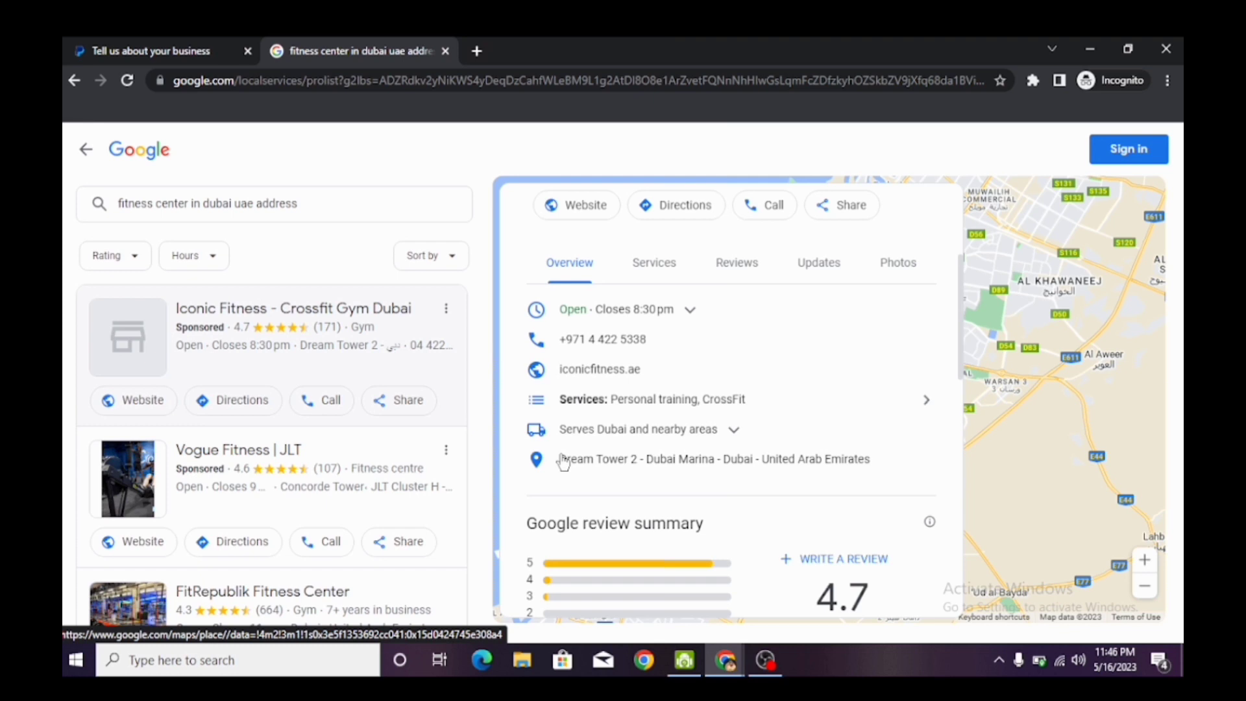
click(622, 465)
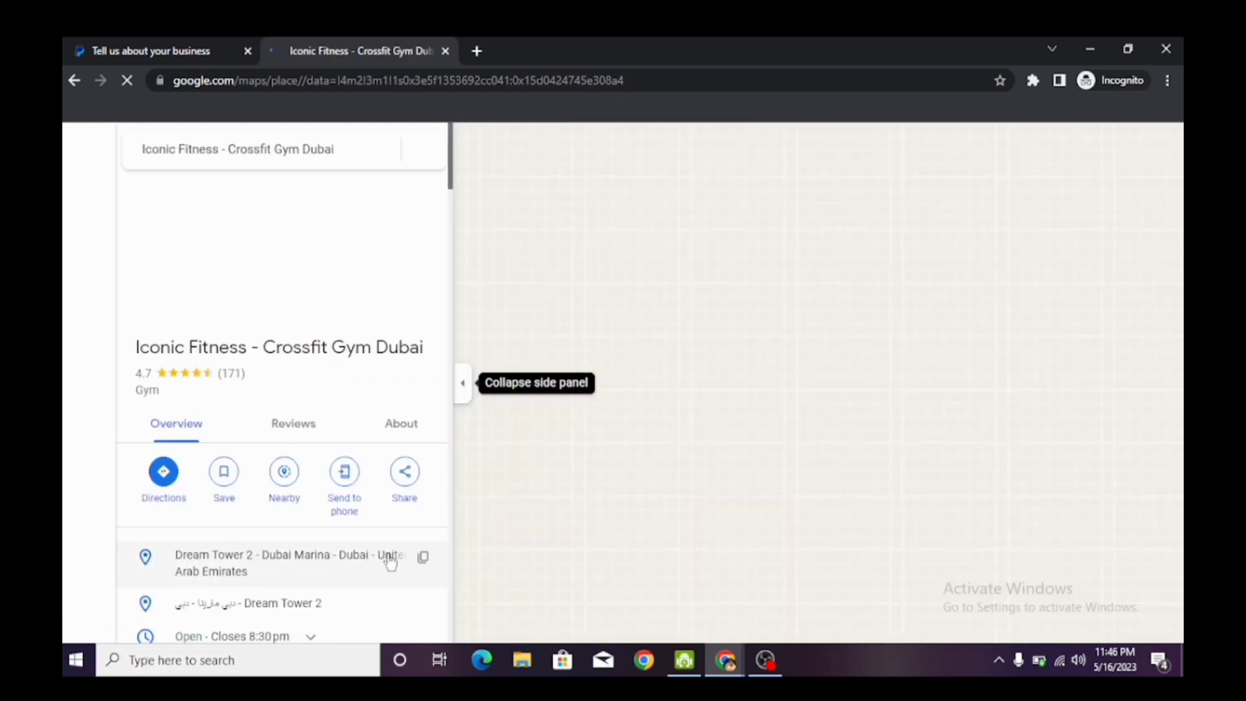
click(423, 558)
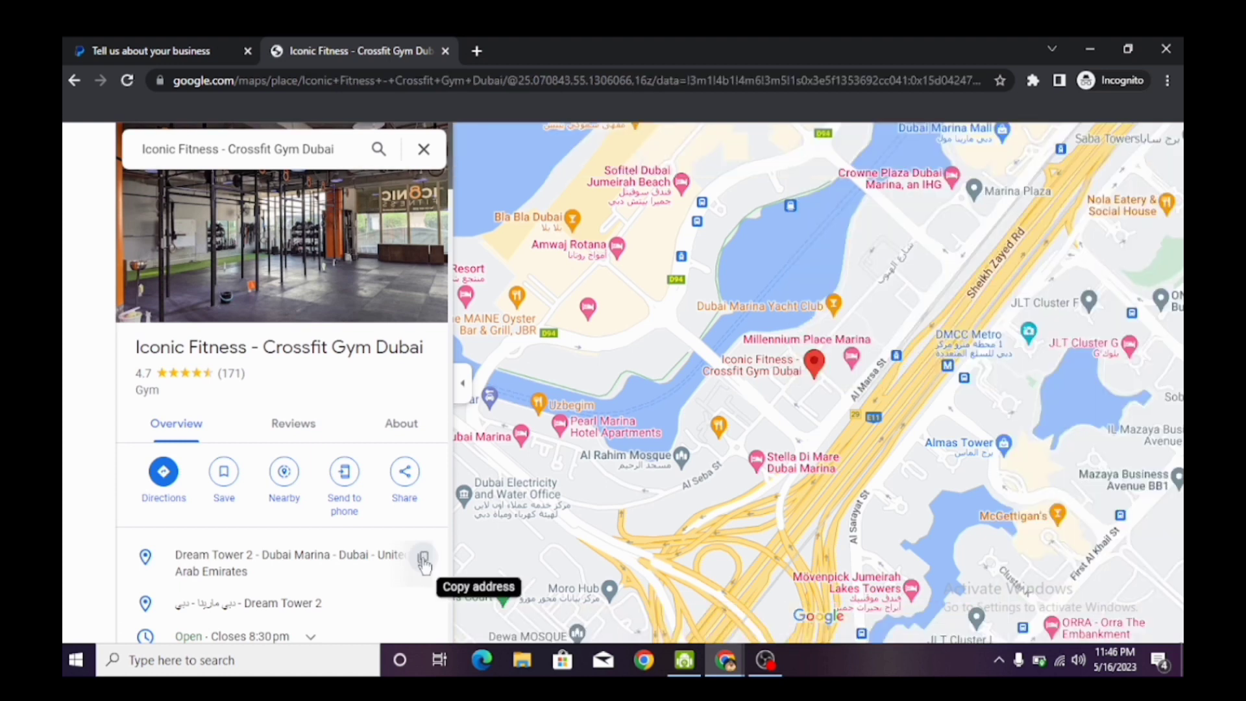
click(423, 560)
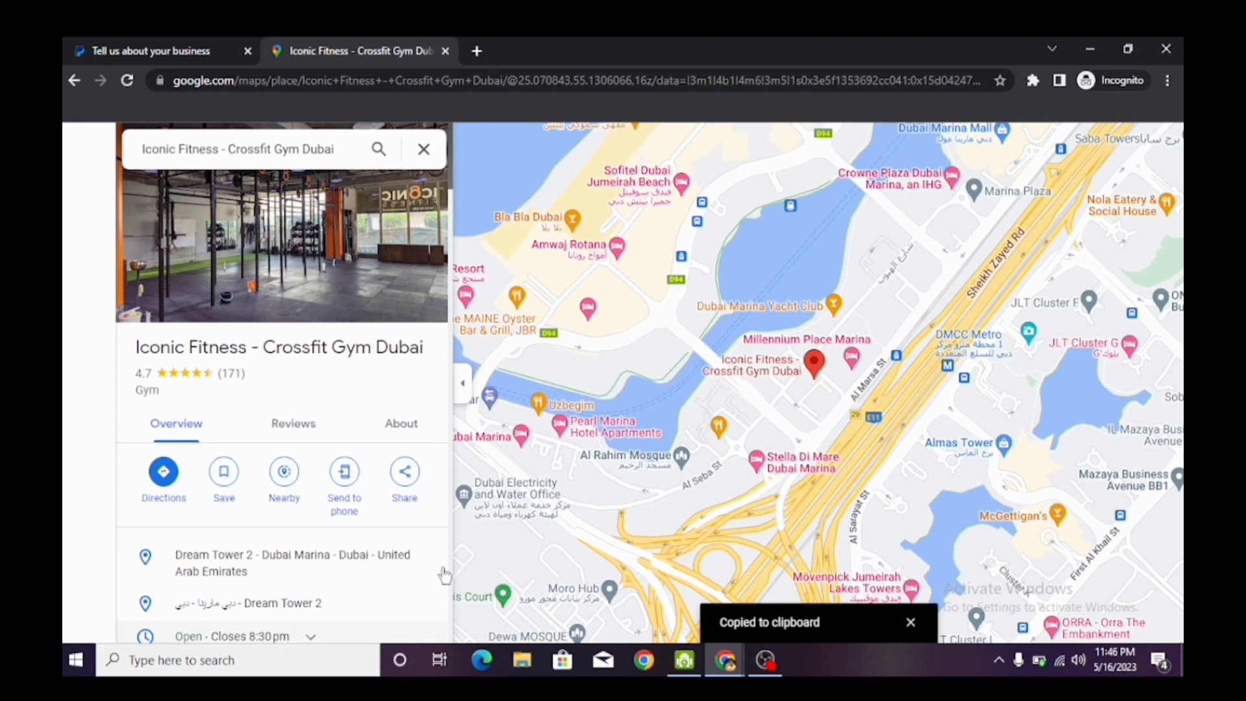
- Return to the PayPal sign-up form and paste the copied gym address into the PO Box field
click(156, 51)
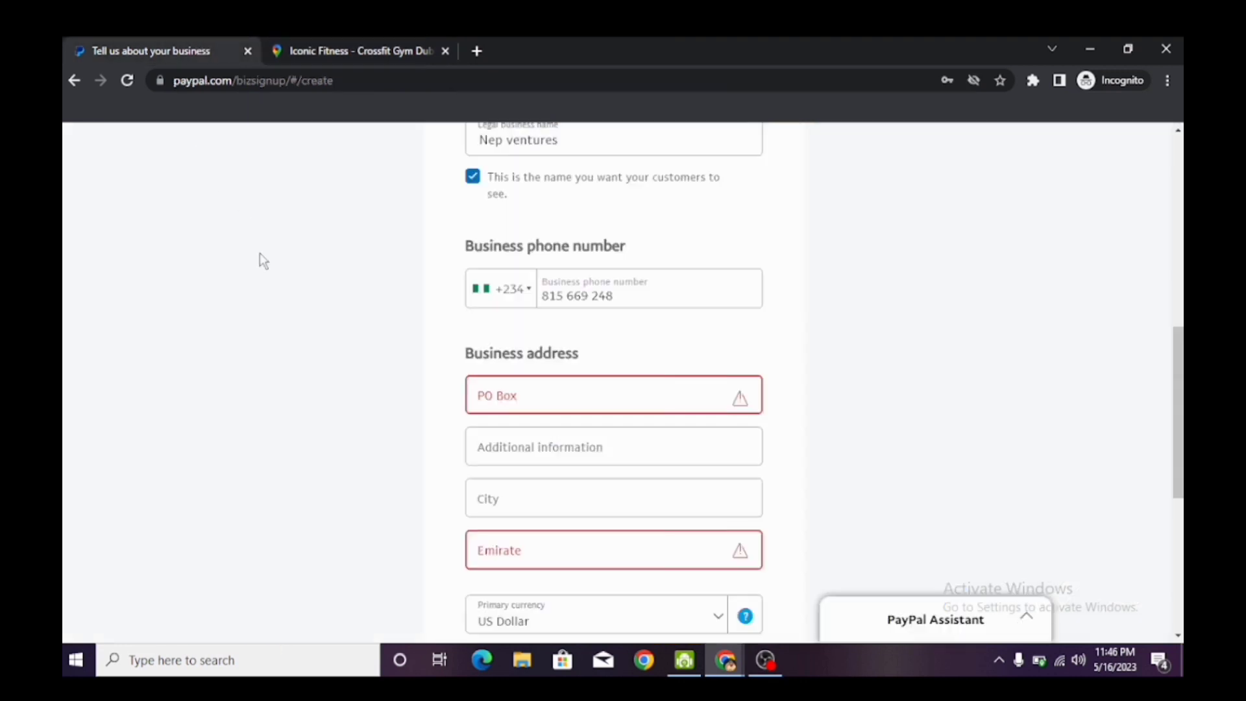
click(508, 397)
right_click(508, 397)
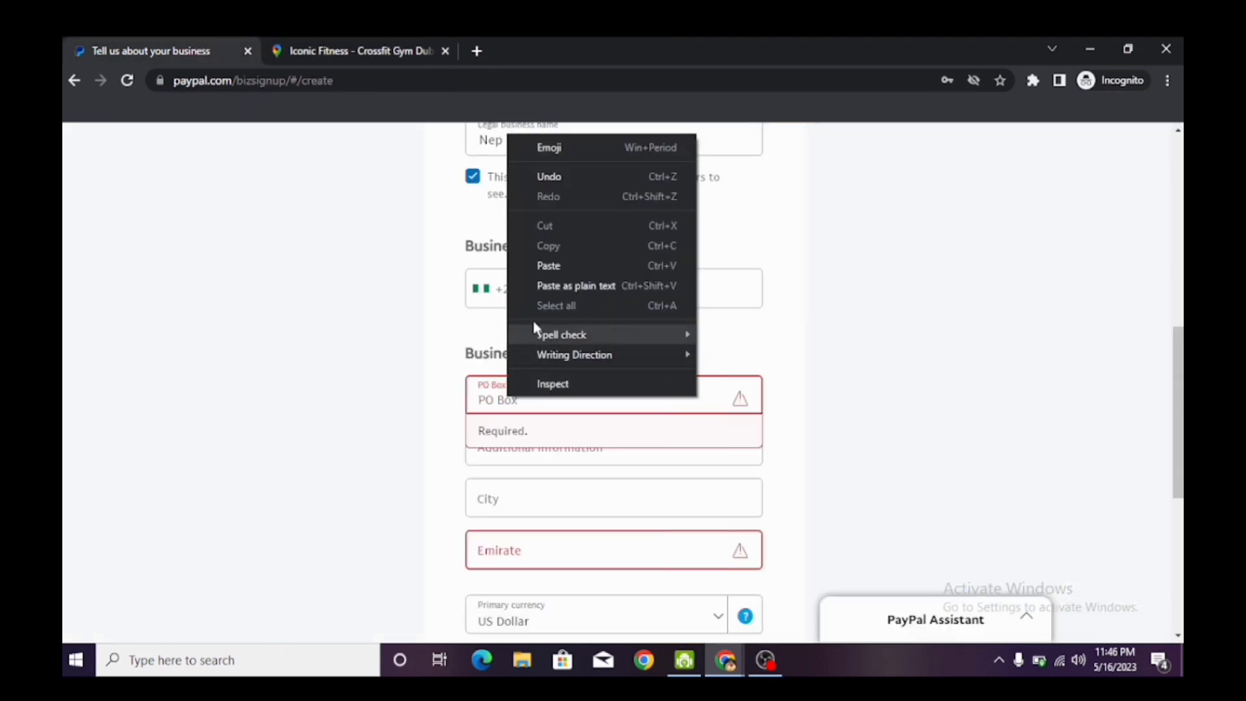
click(563, 266)
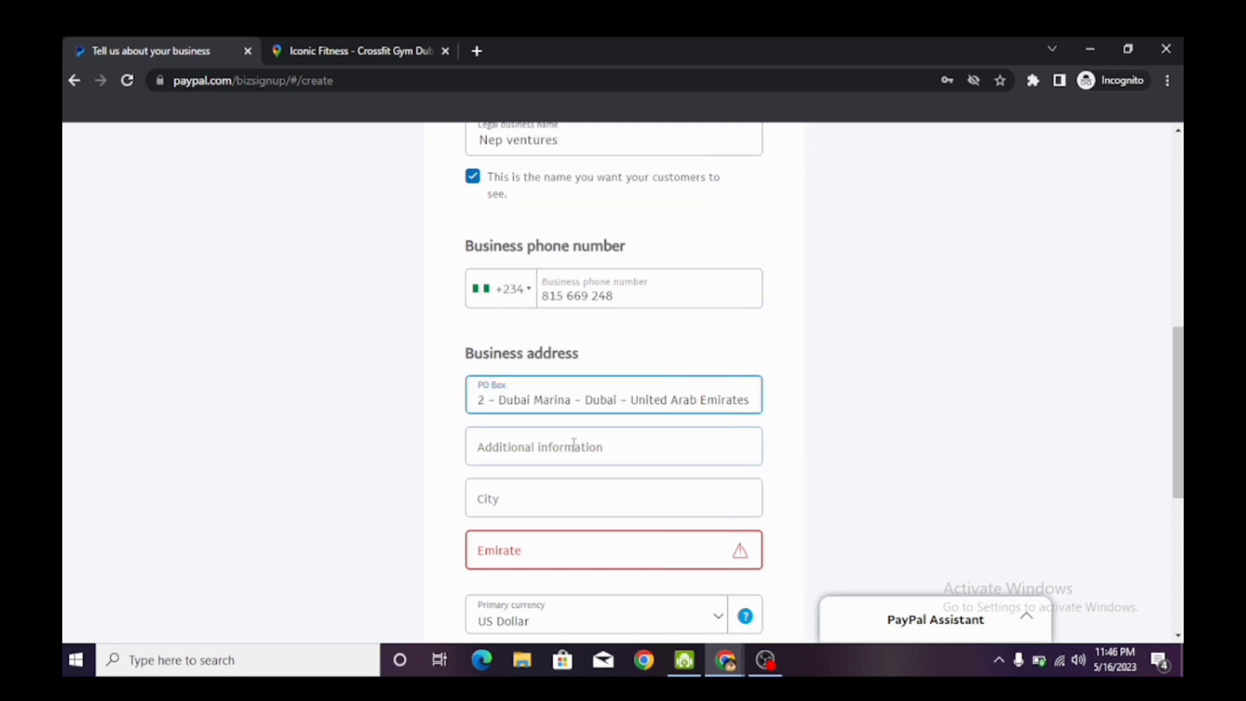
- Remove the building name and its dash from the PO Box entry so that it begins with "Dubai Marina"
click(505, 399)
key(BackSpace)
key(BackSpace)
key(BackSpace)
key(BackSpace)
key(BackSpace)
key(BackSpace)
key(BackSpace)
key(BackSpace)
key(BackSpace)
key(BackSpace)
key(BackSpace)
key(BackSpace)
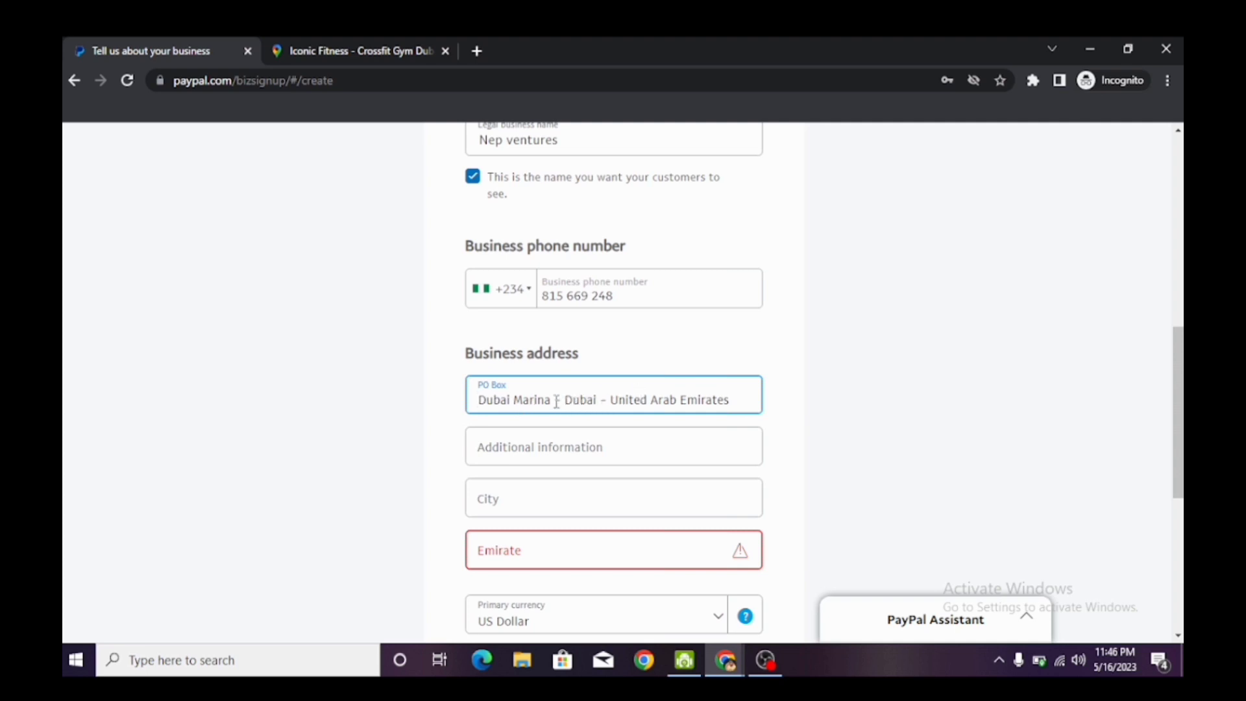
- Move the "- Dubai - United Arab Emirates" part of the PO Box entry into the Additional information field
drag(562, 397, 724, 396)
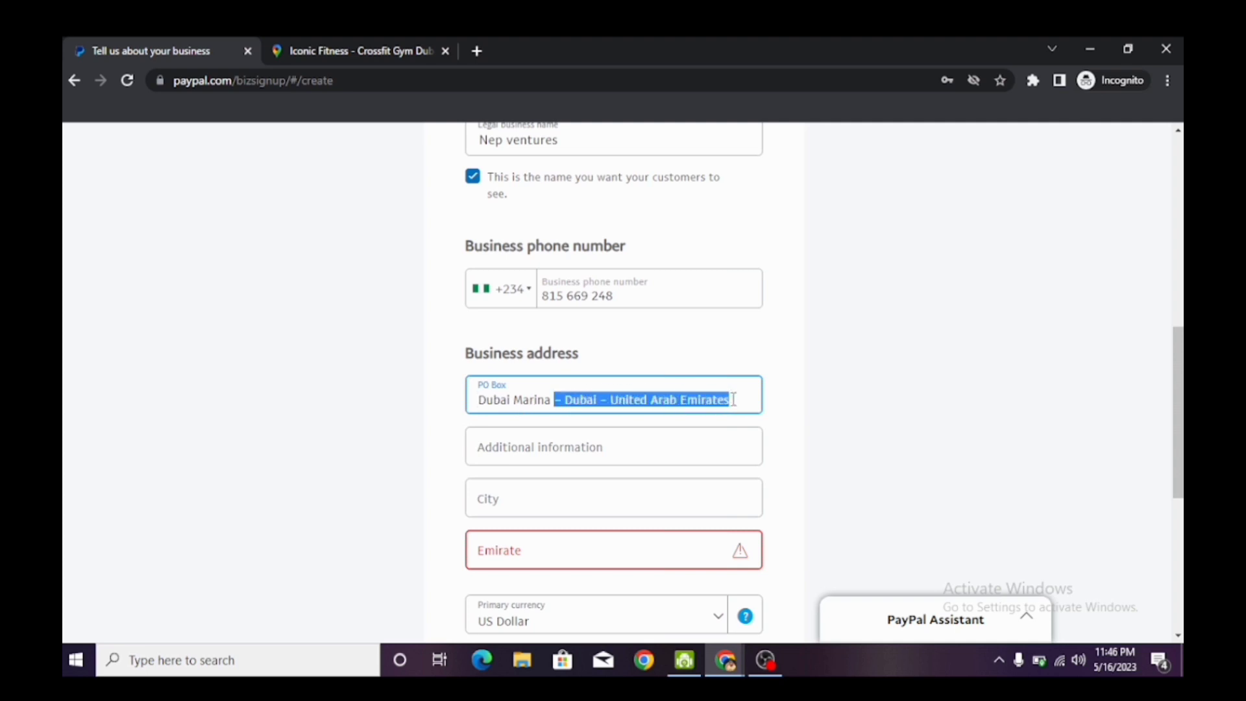
right_click(698, 406)
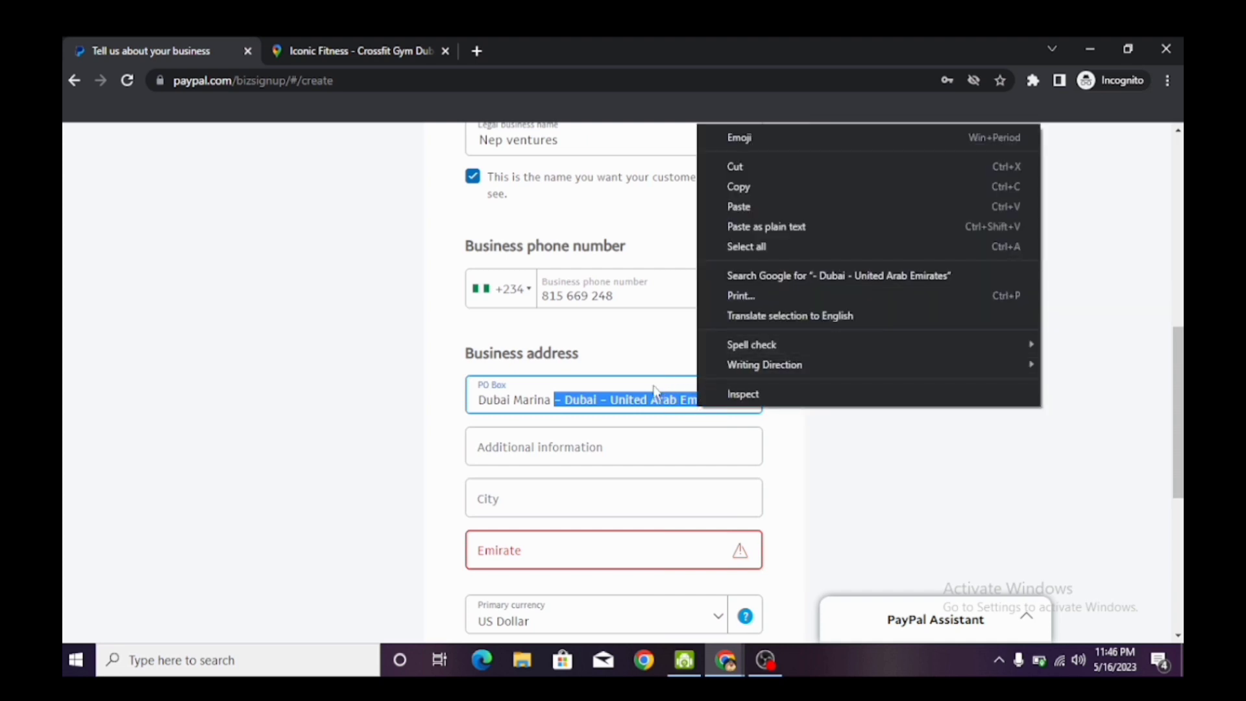
click(735, 167)
right_click(608, 457)
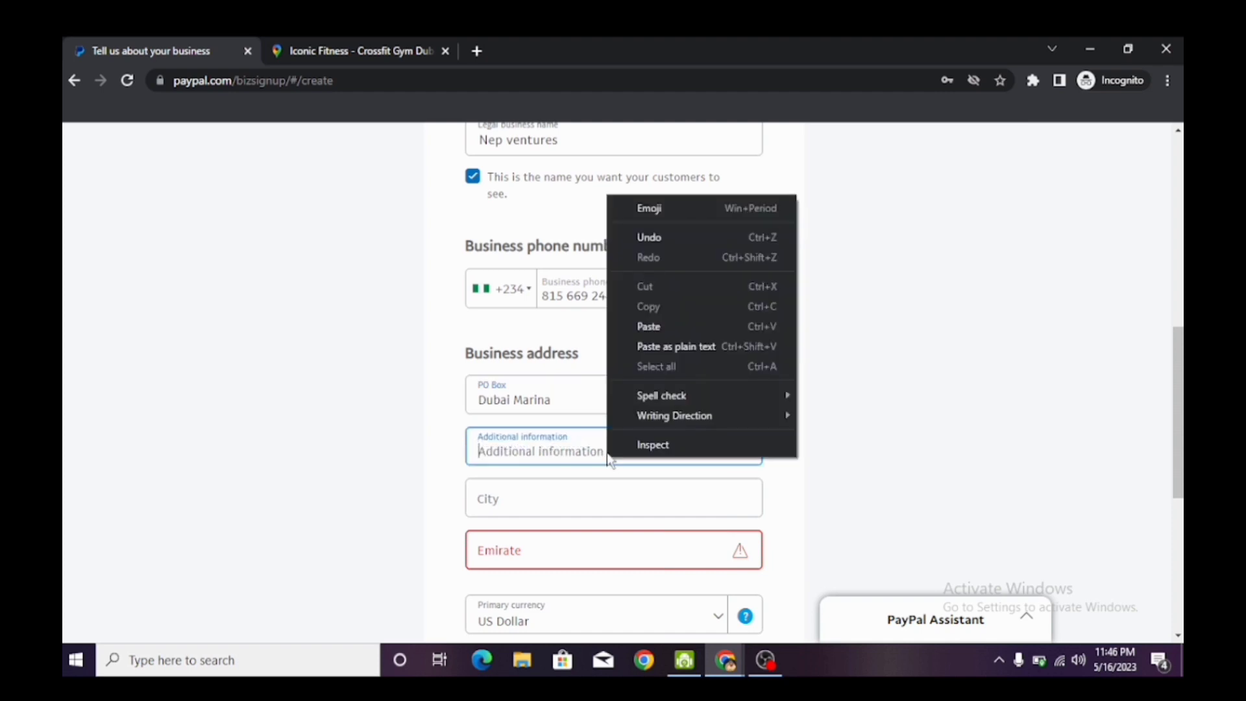
click(659, 325)
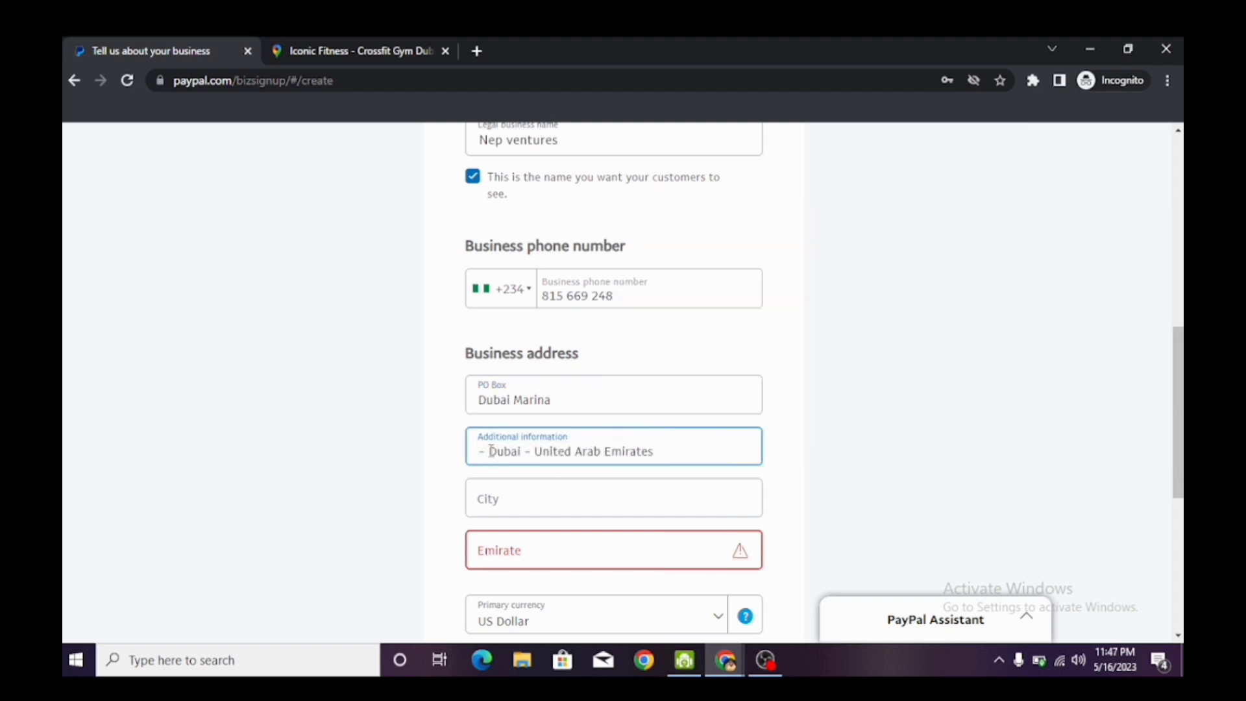
- Remove the leading dash and the dash between "Dubai" and "United Arab Emirates" in the Additional information field
key(Home)
key(Delete)
key(Delete)
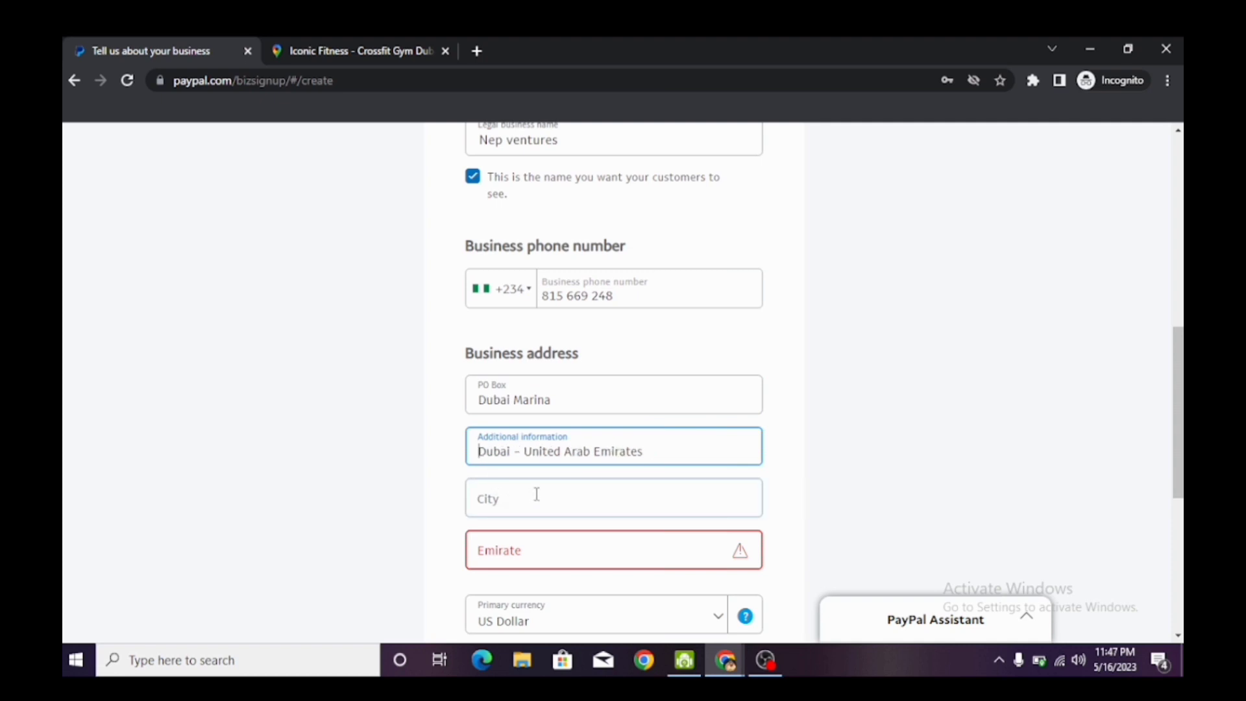
click(524, 449)
key(BackSpace)
key(BackSpace)
key(BackSpace)
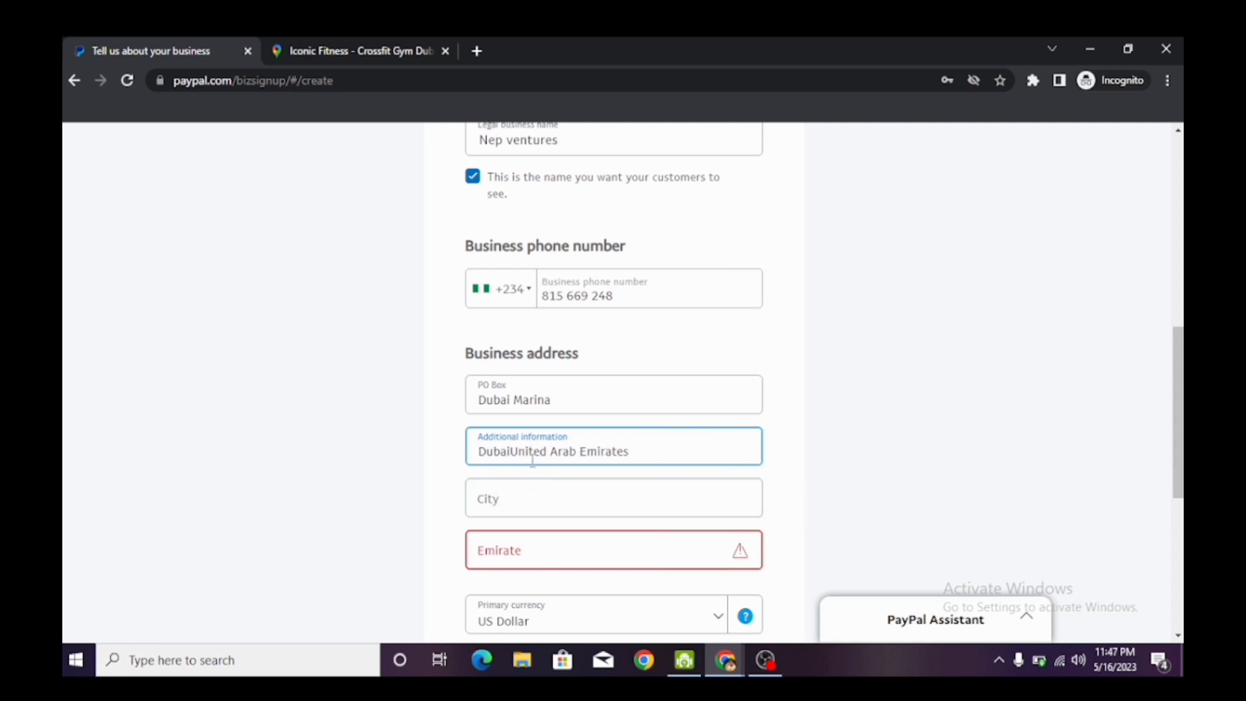
- Separate "Dubai" and "United Arab Emirates" with a comma in Additional information, and enter "dubai" as the city
text(,)
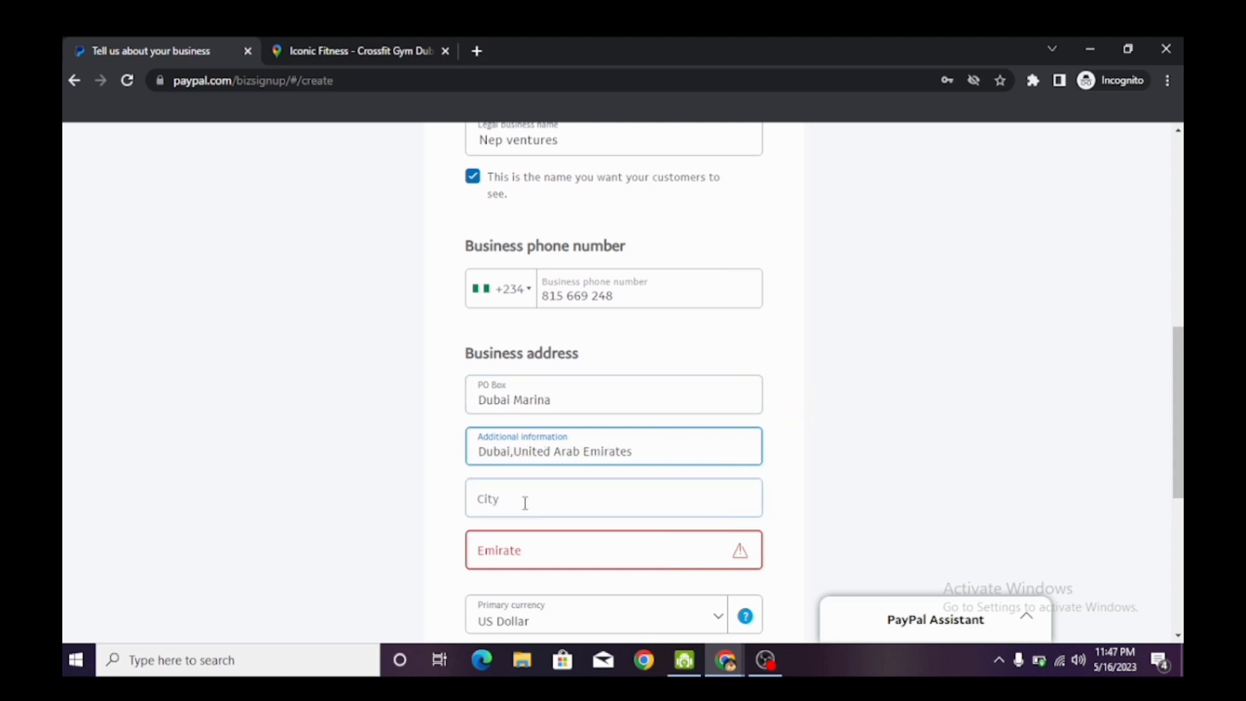
click(513, 509)
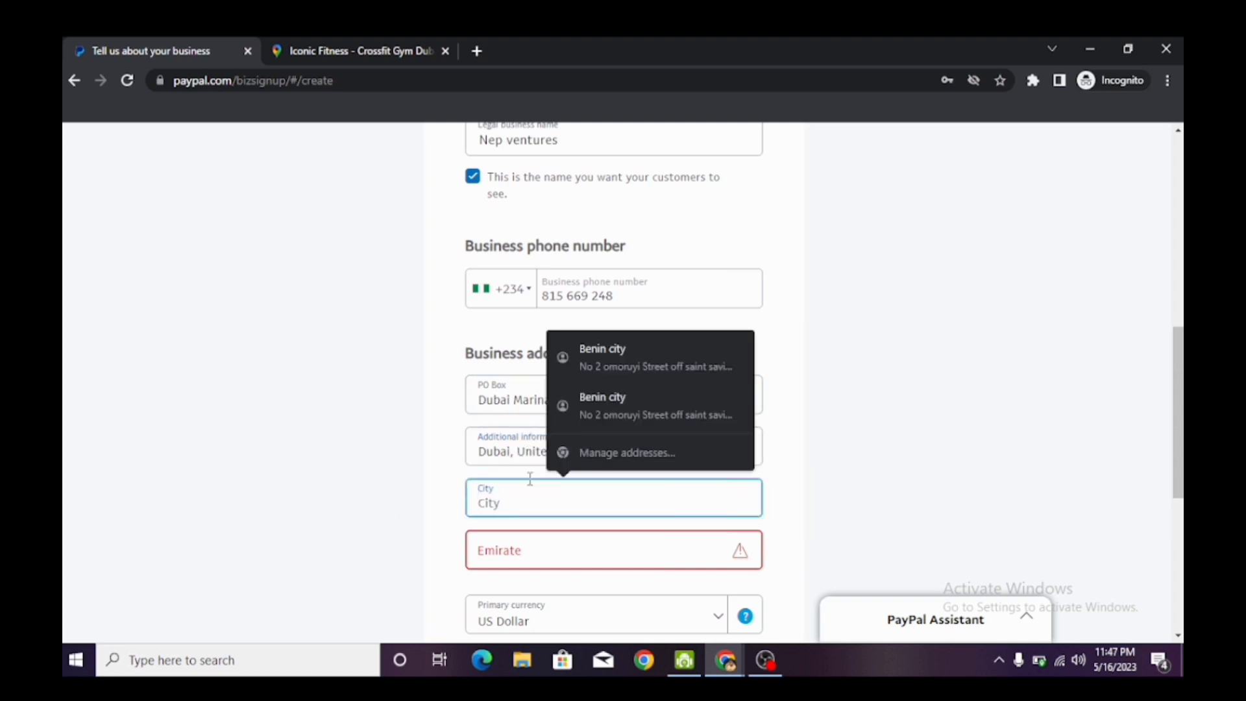
right_click(524, 505)
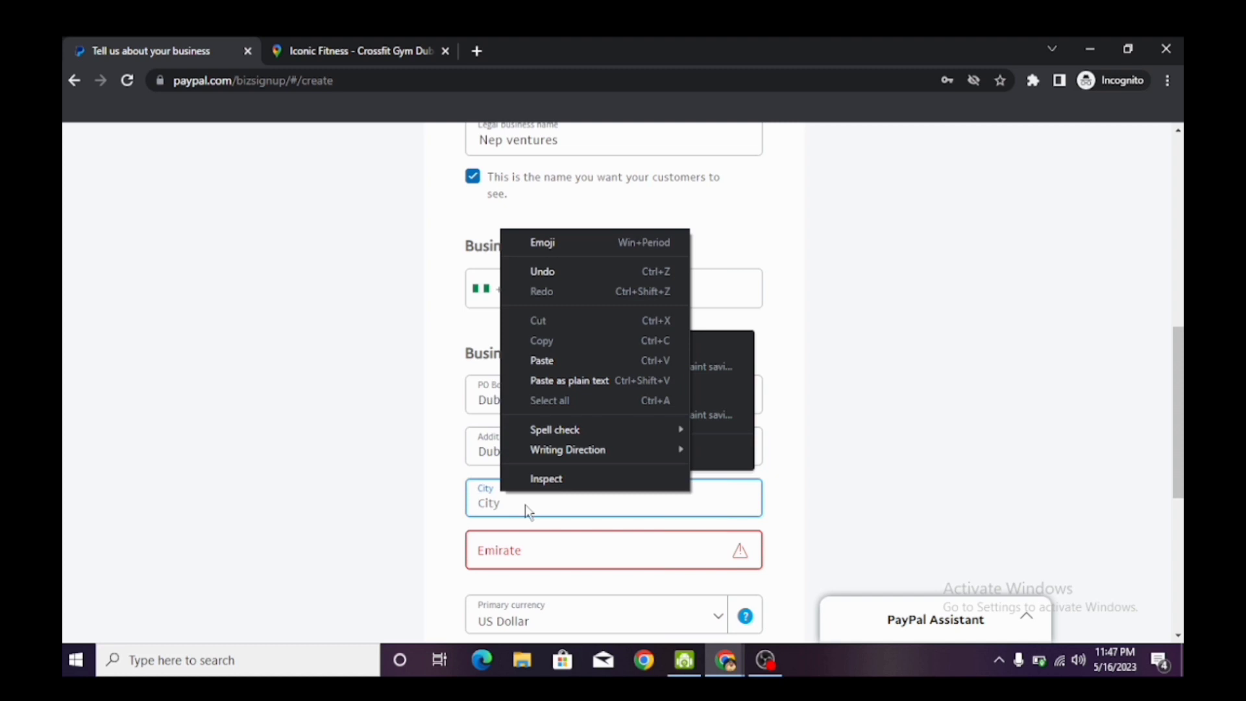
right_click(525, 519)
click(506, 507)
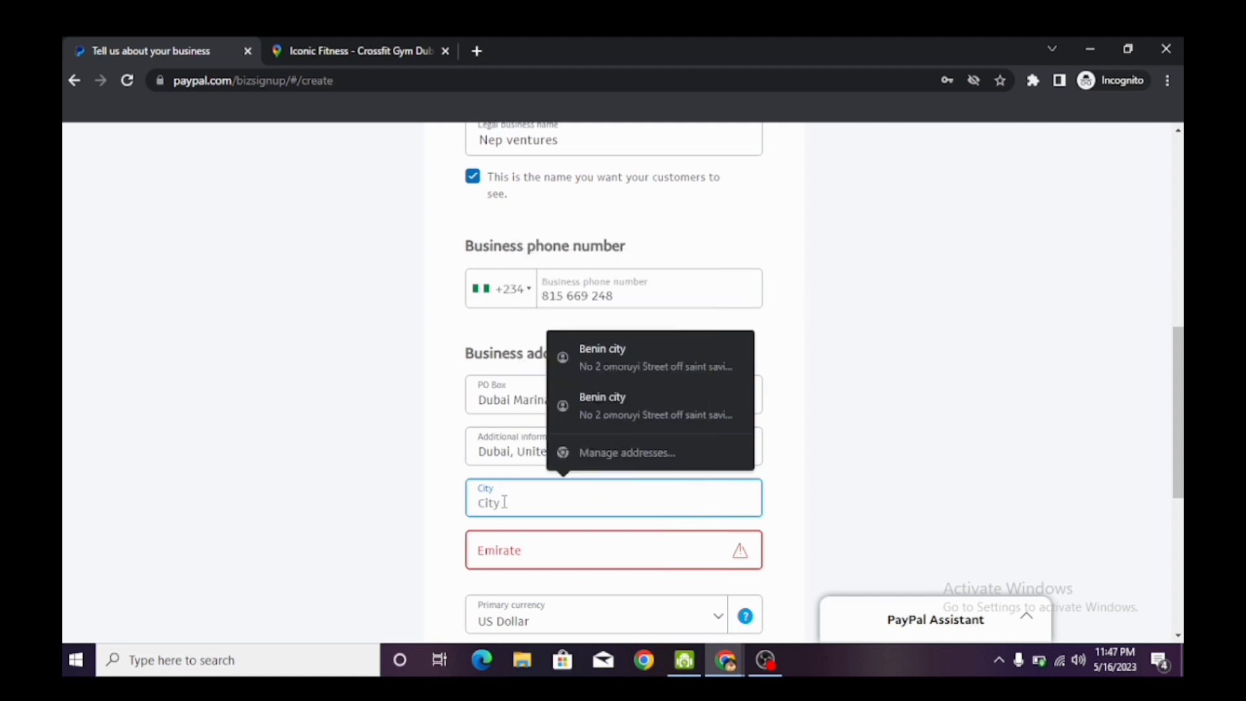
click(823, 437)
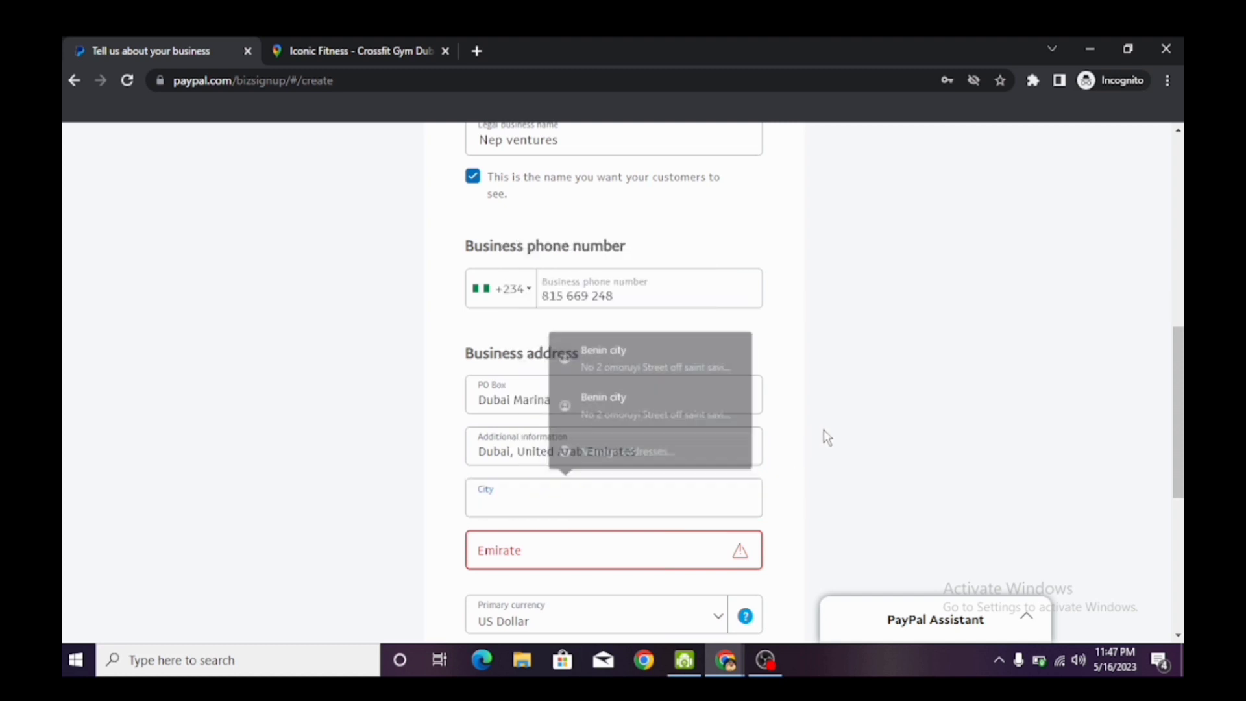
click(505, 499)
text(dub)
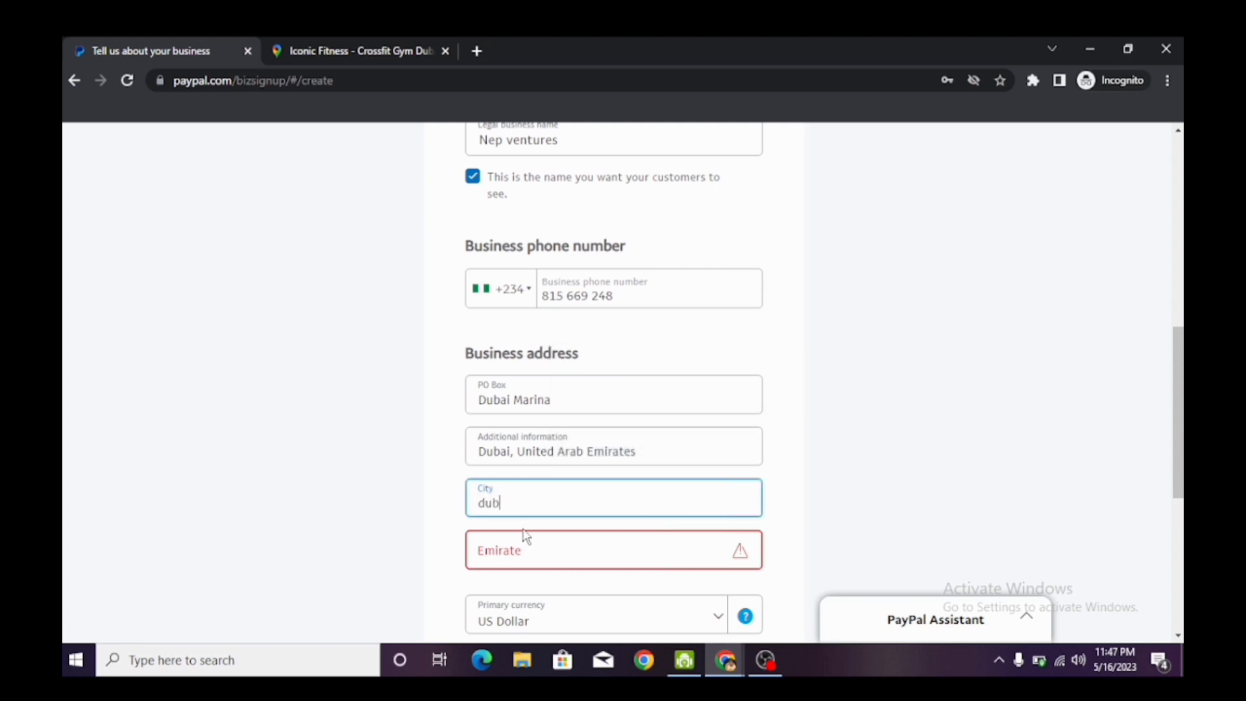
text(ai)
- Choose Dubai as the emirate of the business address
click(543, 560)
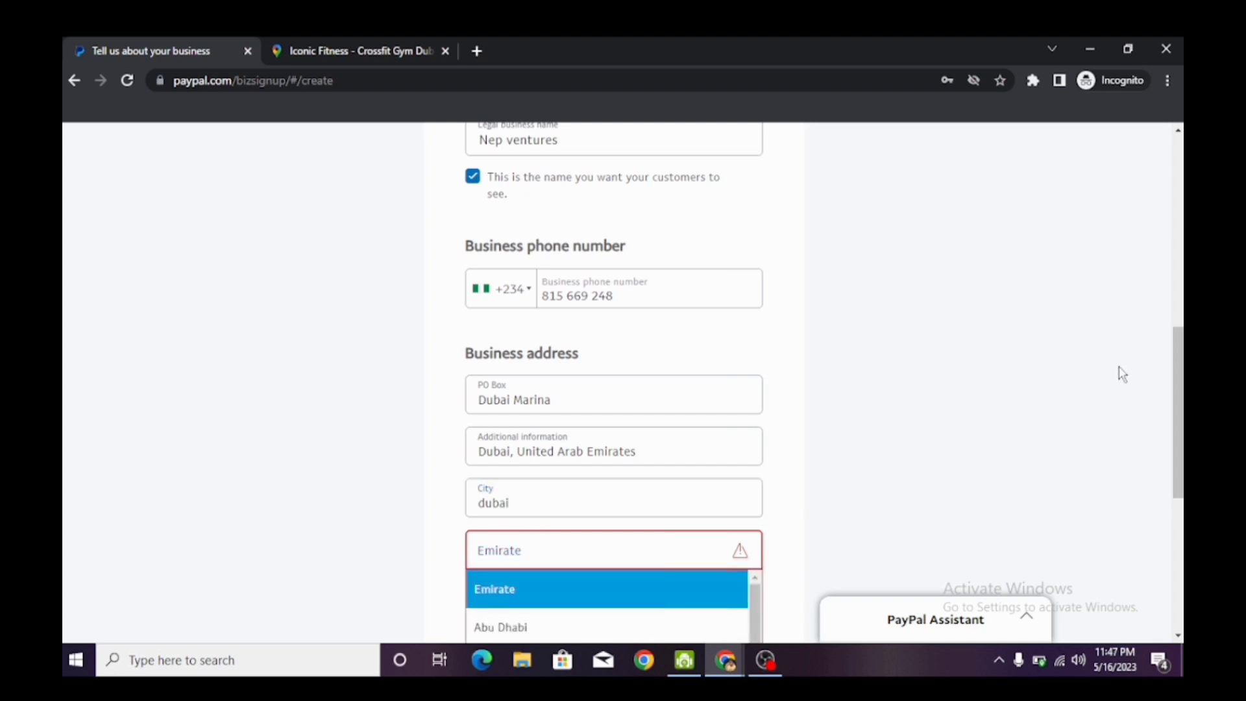
scroll(1178, 403, down, 3)
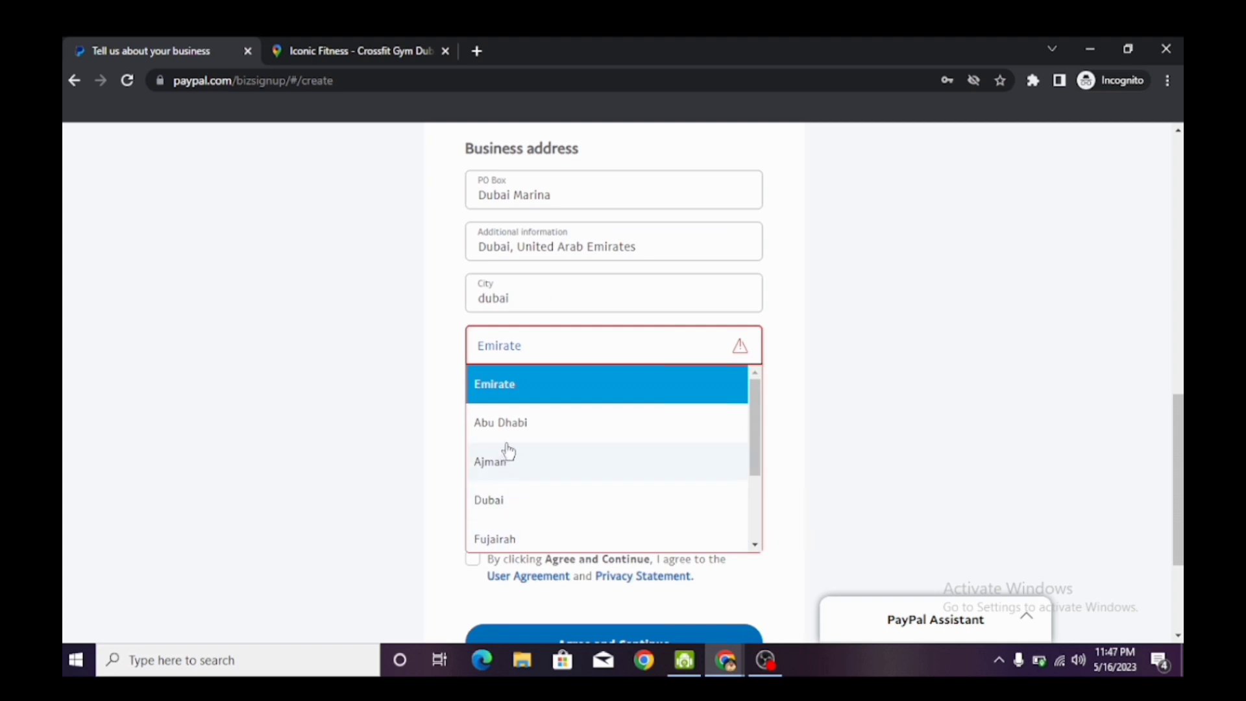
click(553, 503)
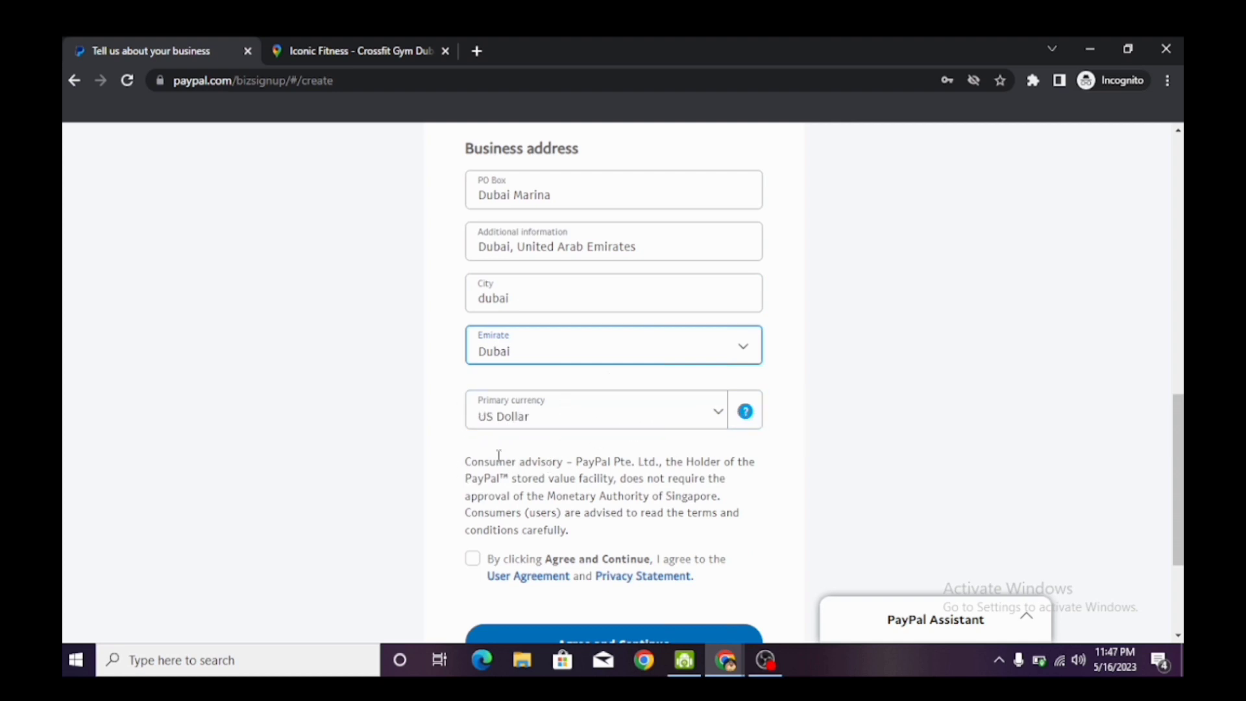
- Accept the User Agreement and Privacy Statement and submit the business details form
drag(467, 575, 473, 570)
click(478, 564)
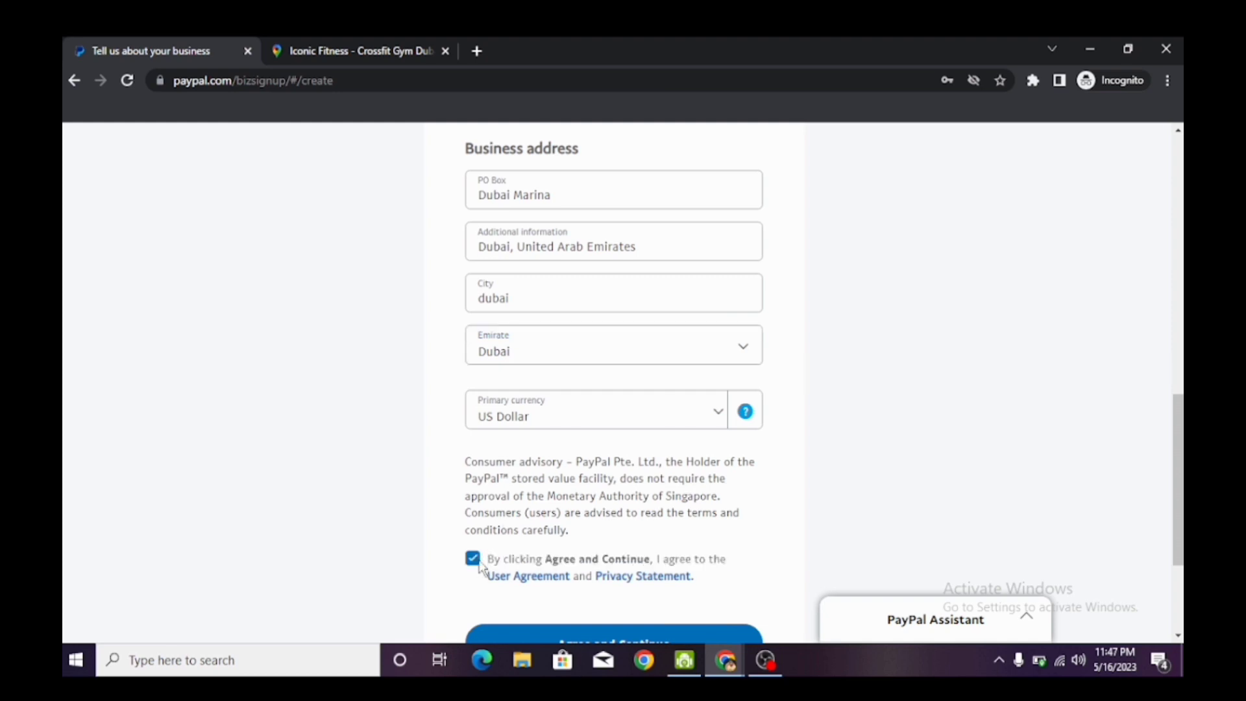
mouse_move(1172, 456)
mouse_down()
mouse_move(1172, 488)
mouse_move(1172, 452)
mouse_up()
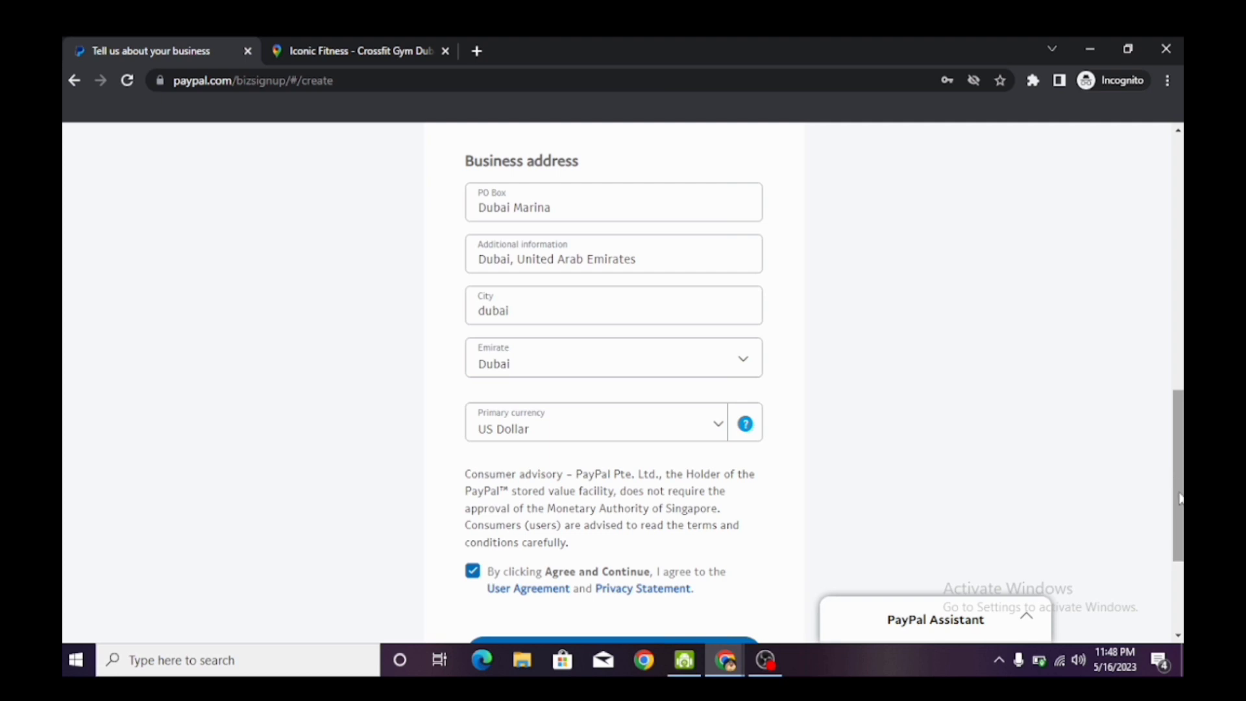
scroll(1178, 497, down, 2)
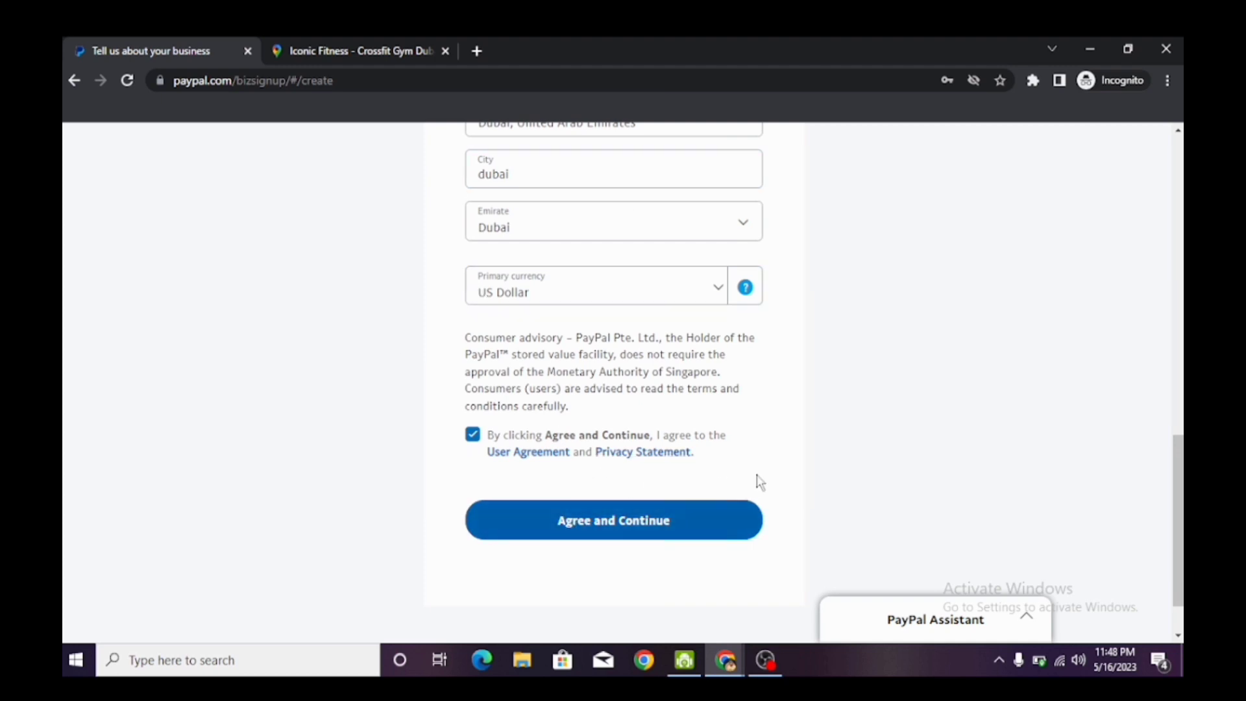
click(586, 530)
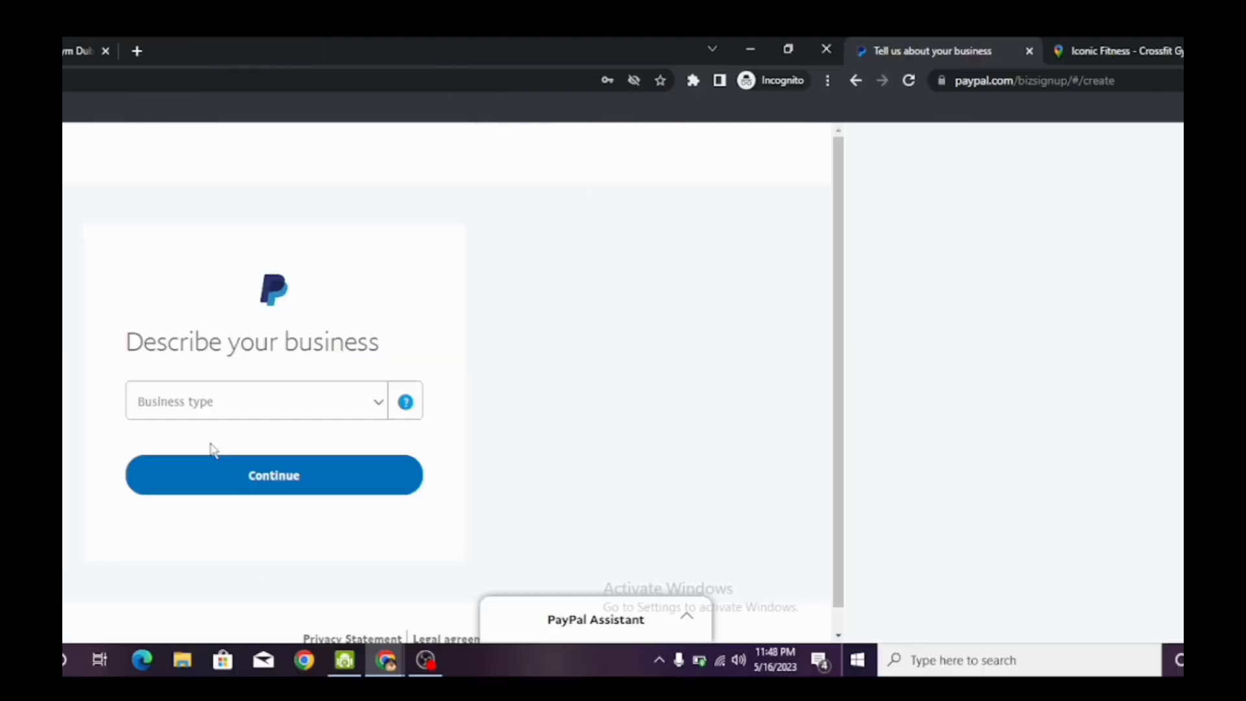
- Set the business type to Individual/Sole Proprietorship
click(707, 403)
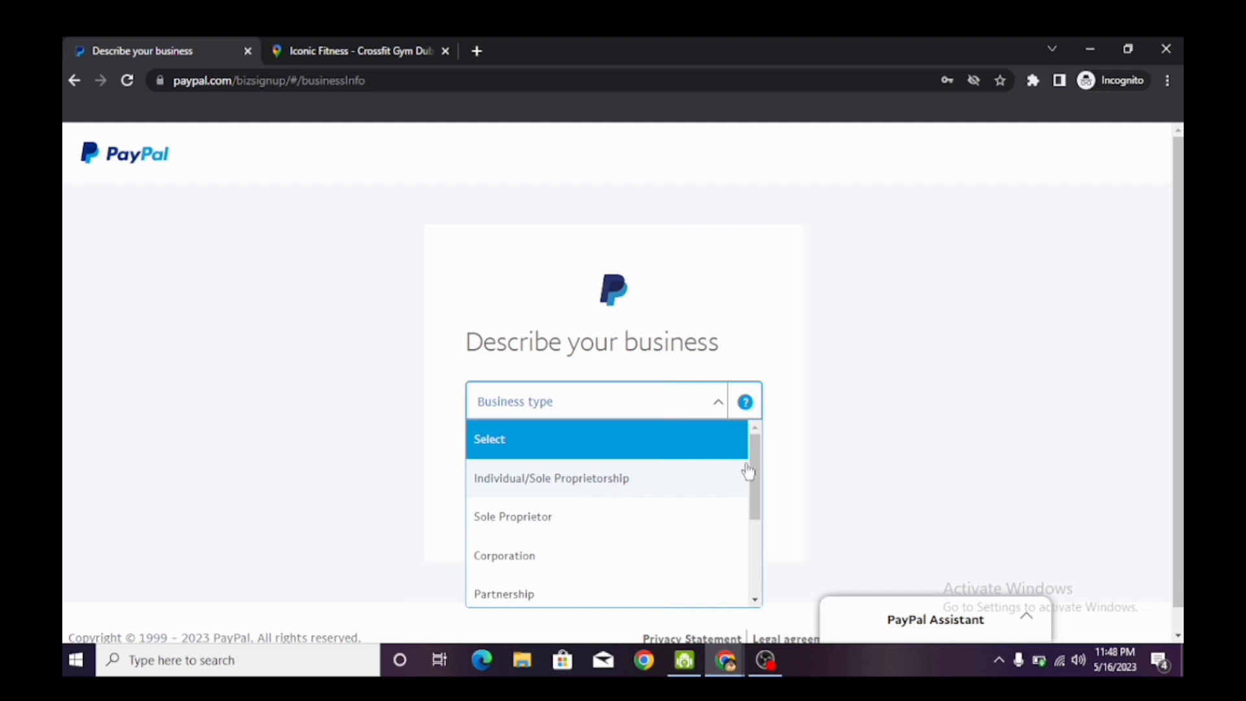
drag(756, 466, 756, 496)
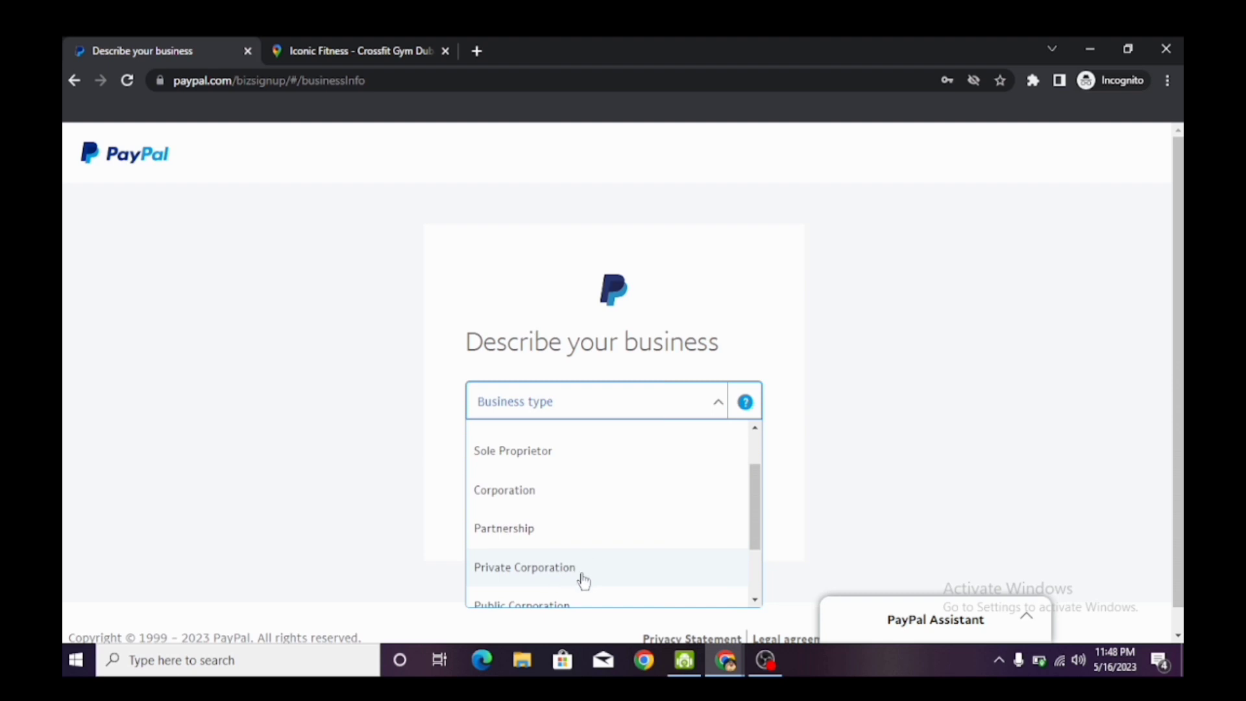
drag(750, 517, 756, 494)
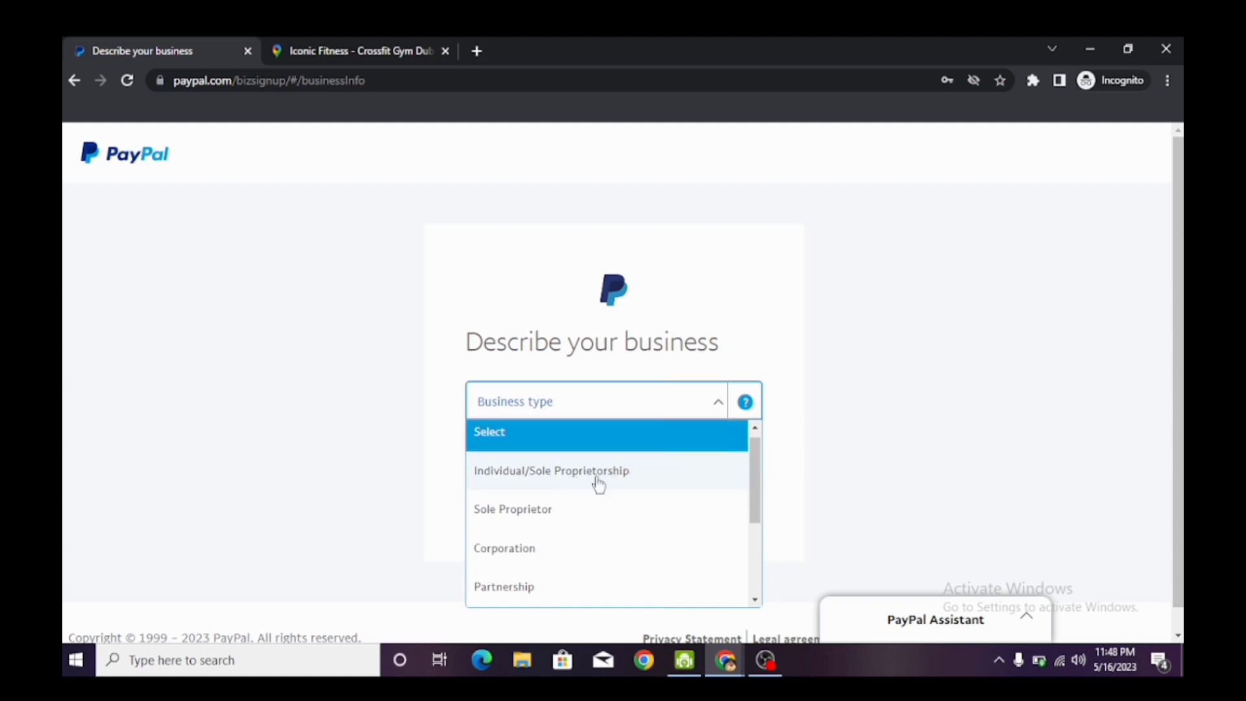
click(566, 477)
click(566, 477)
click(563, 480)
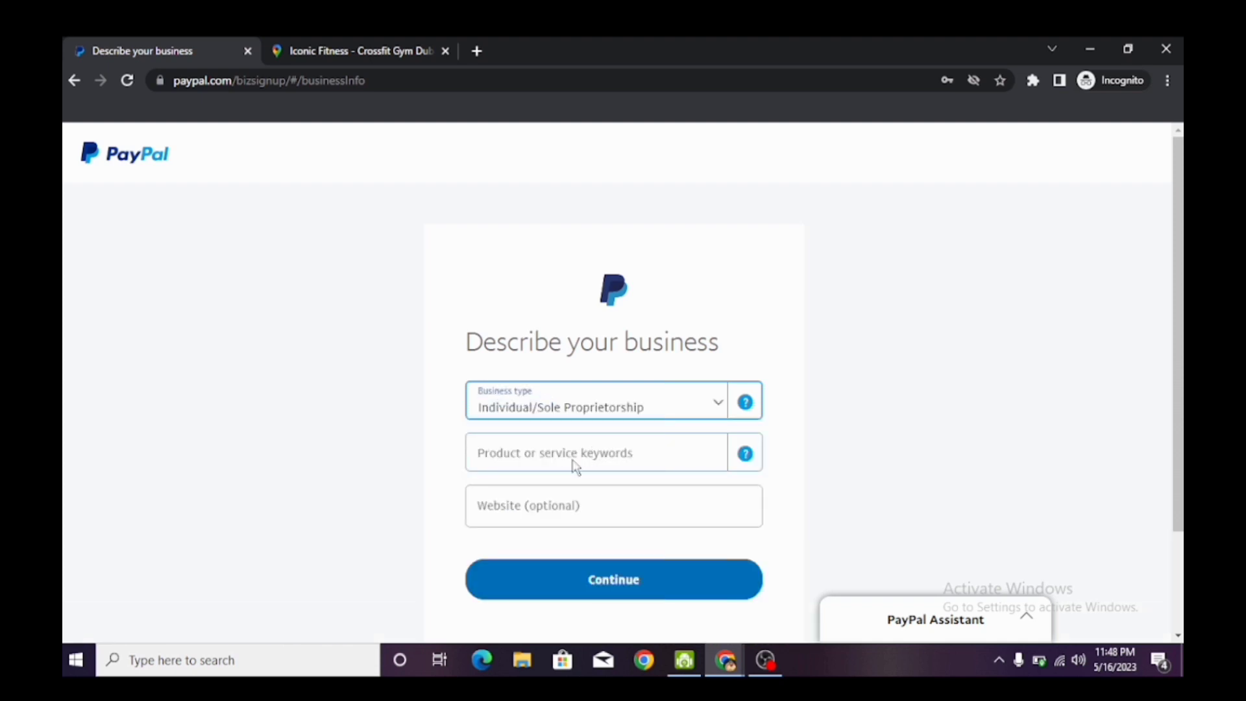
- Try "onli" as the product or service keyword search, and clear the entry
click(575, 466)
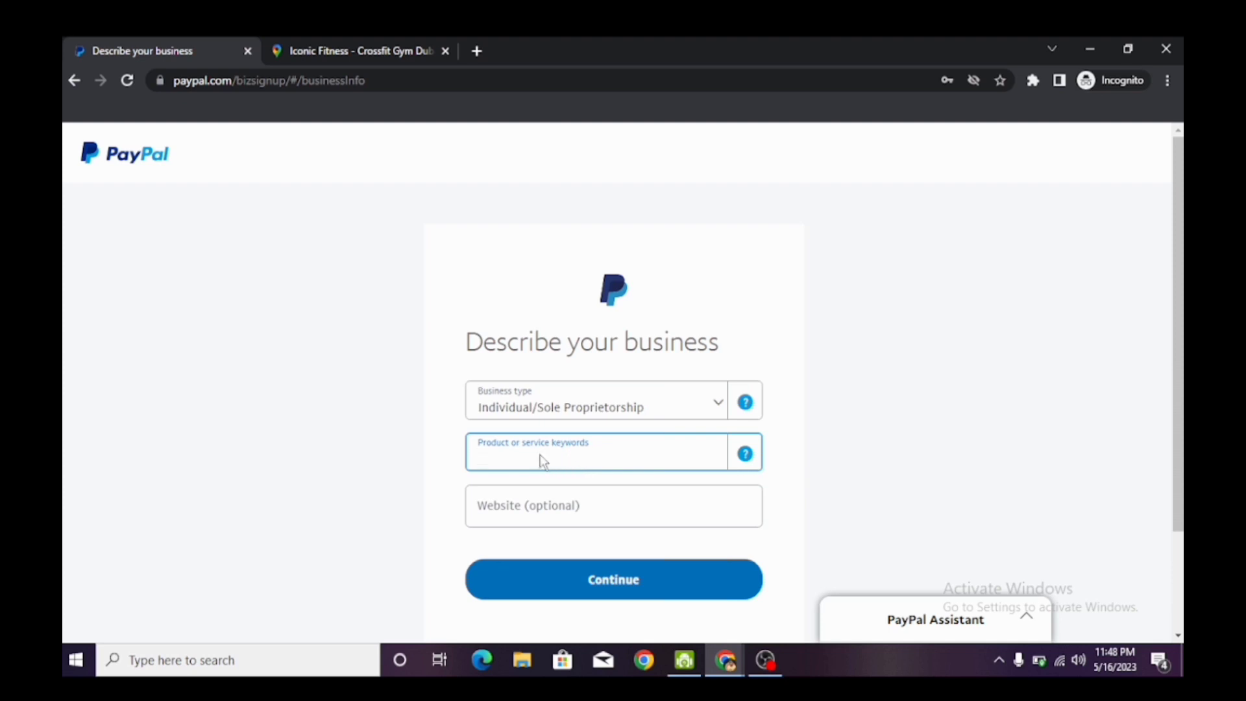
text(on)
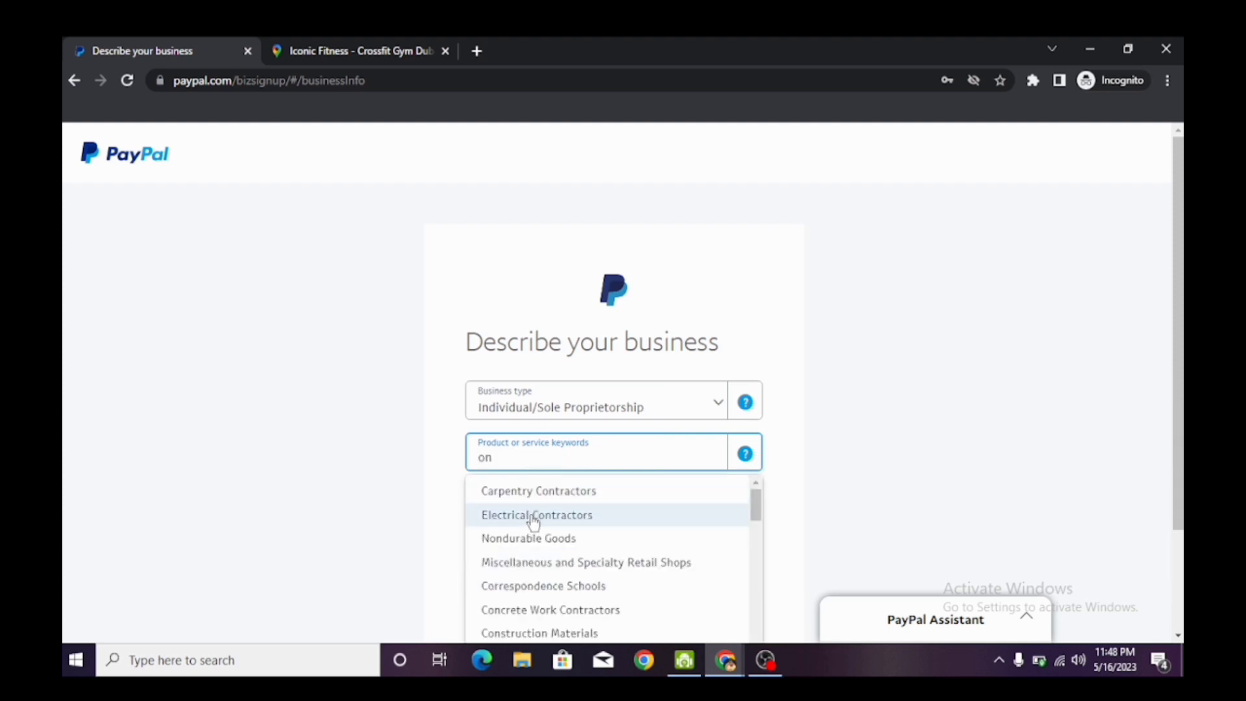
text(li)
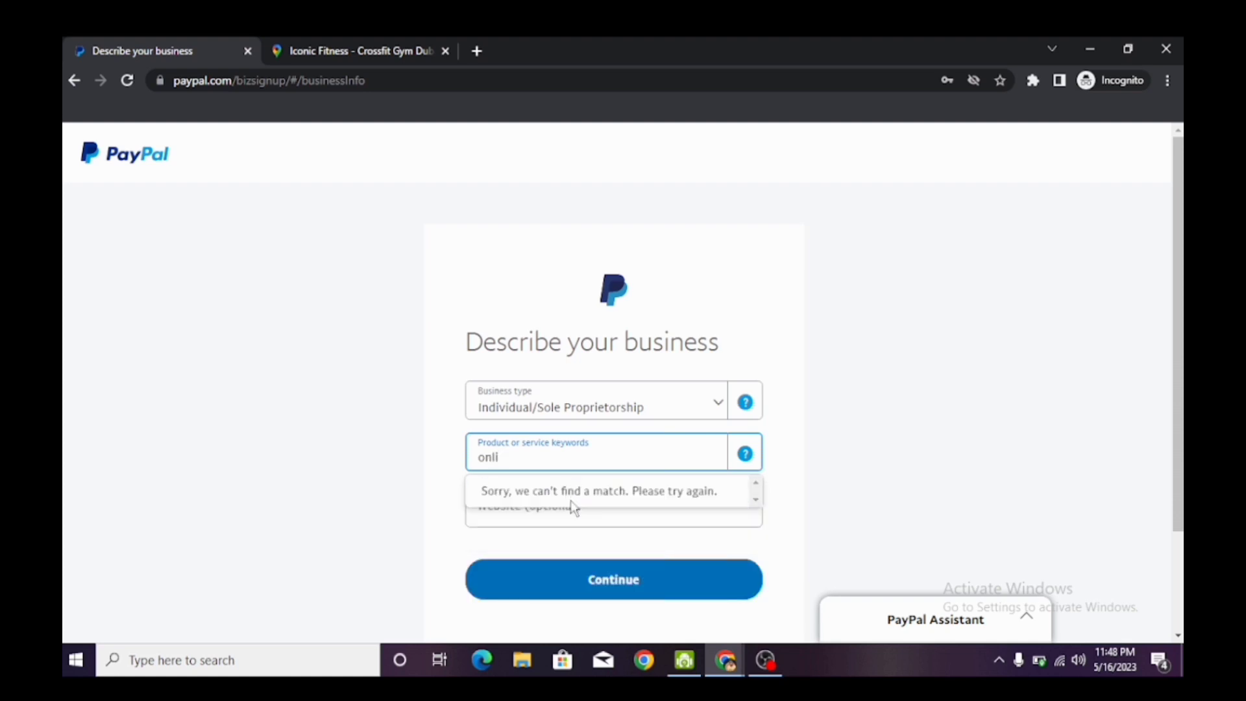
key(BackSpace)
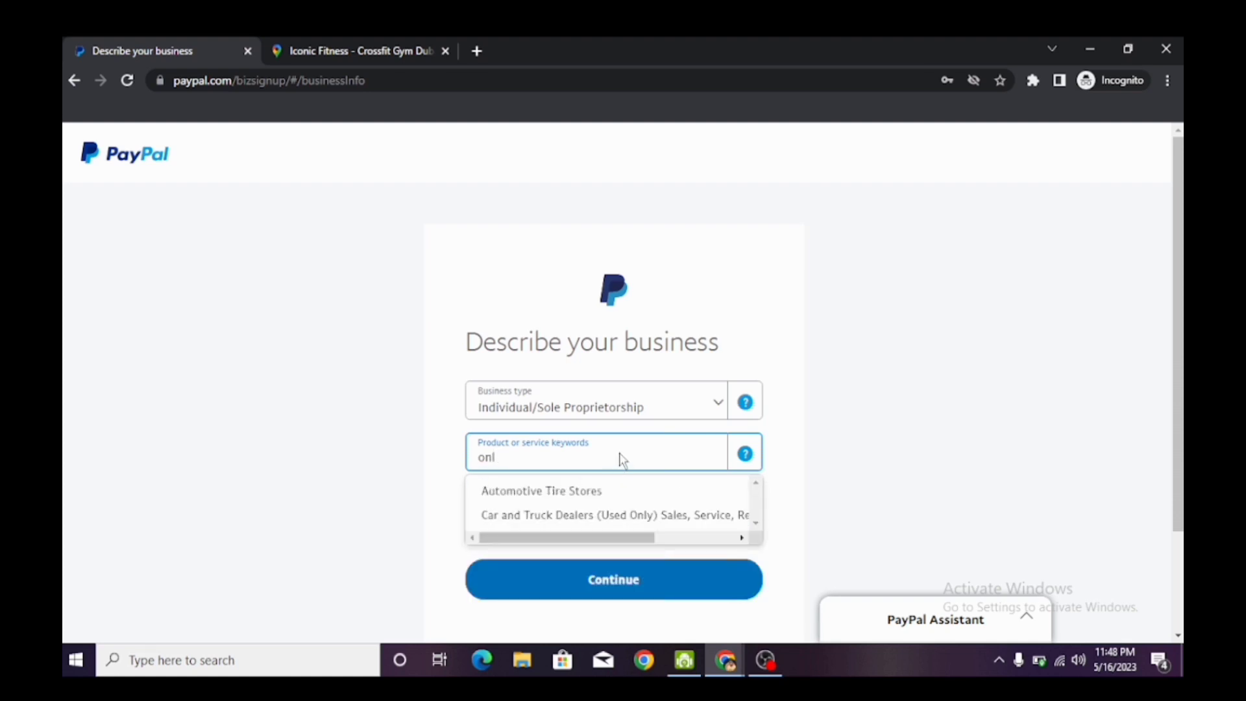
key(BackSpace)
key(BackSpace)
key(BackSpace)
- Search the product or service keywords for "dig", choose Digital Goods-Games and continue without a website
text(dig)
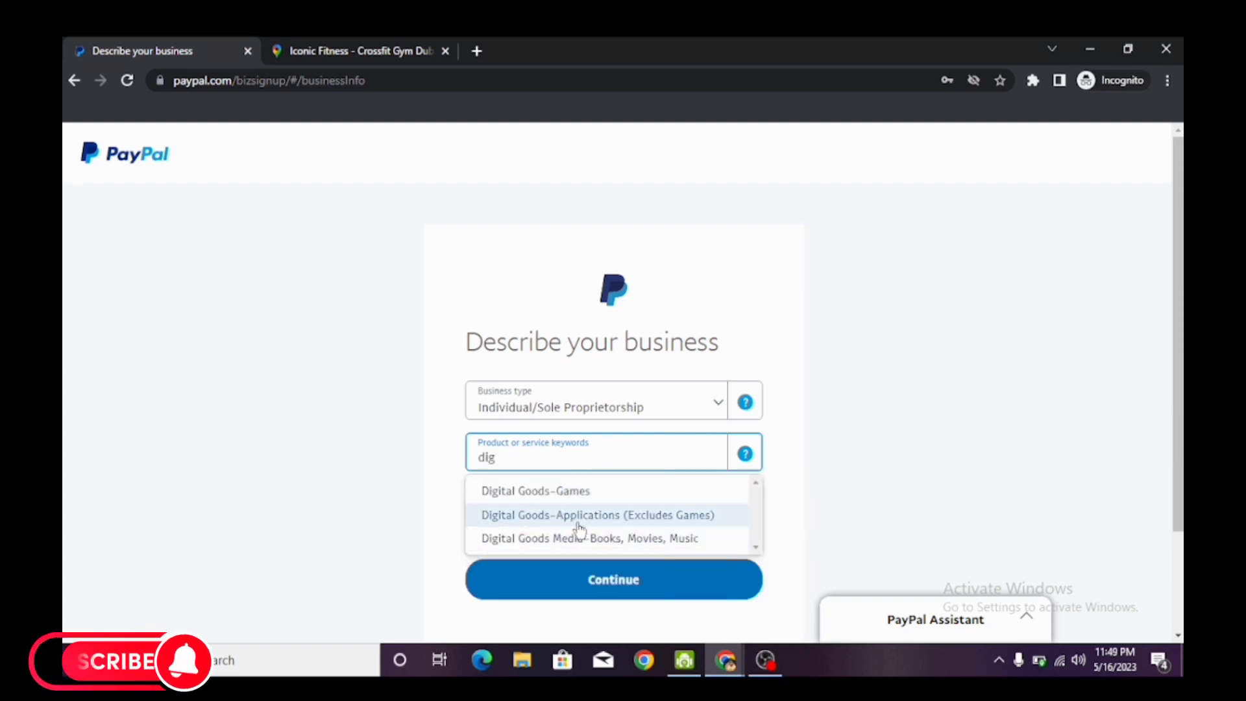
click(555, 496)
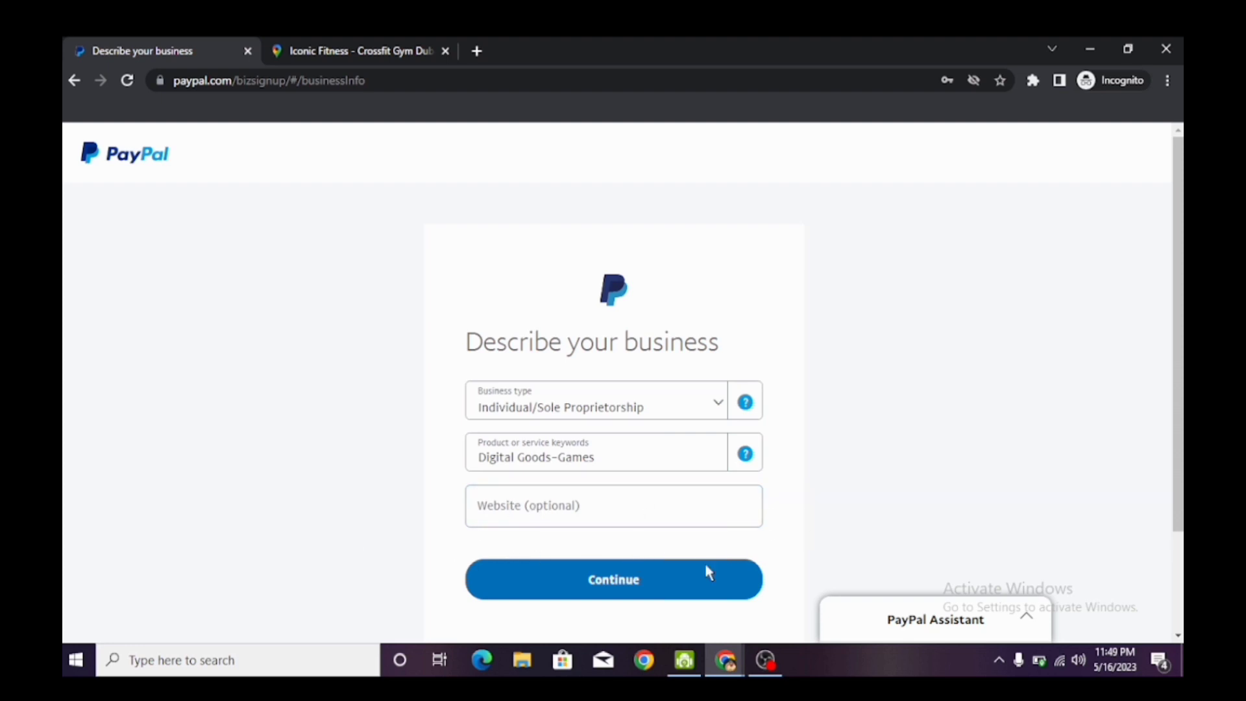
click(662, 588)
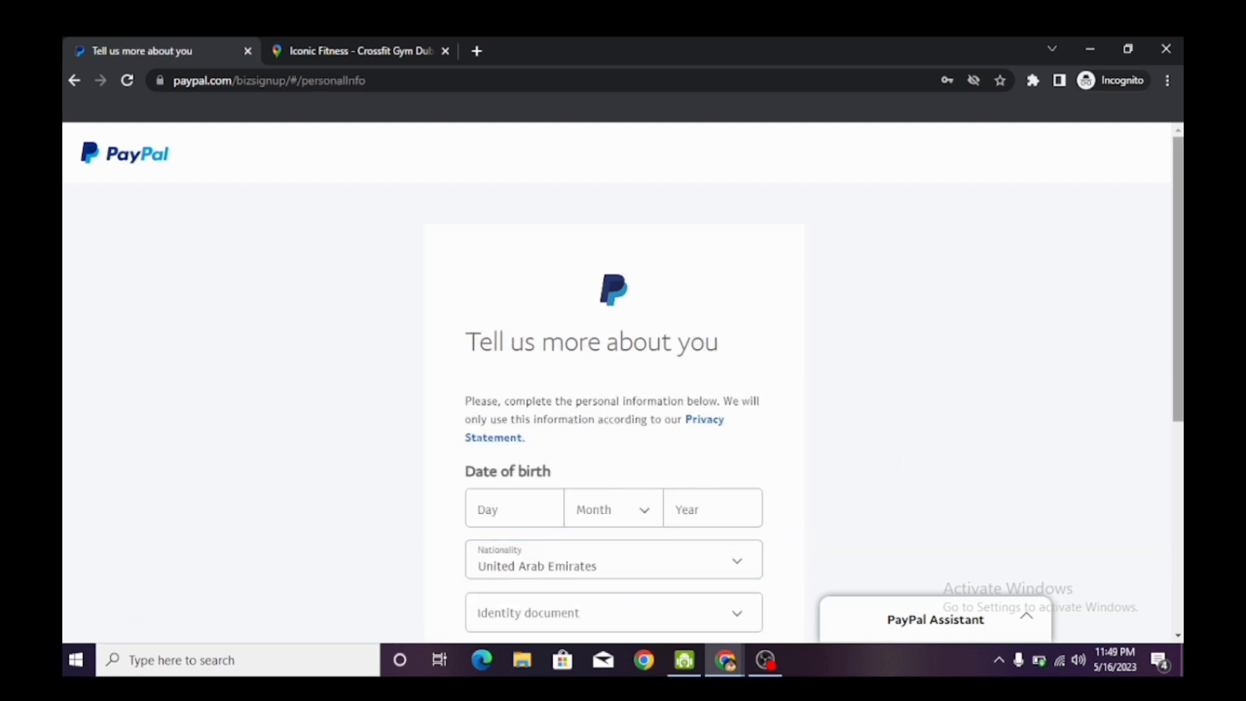
scroll(623, 389, down, 1)
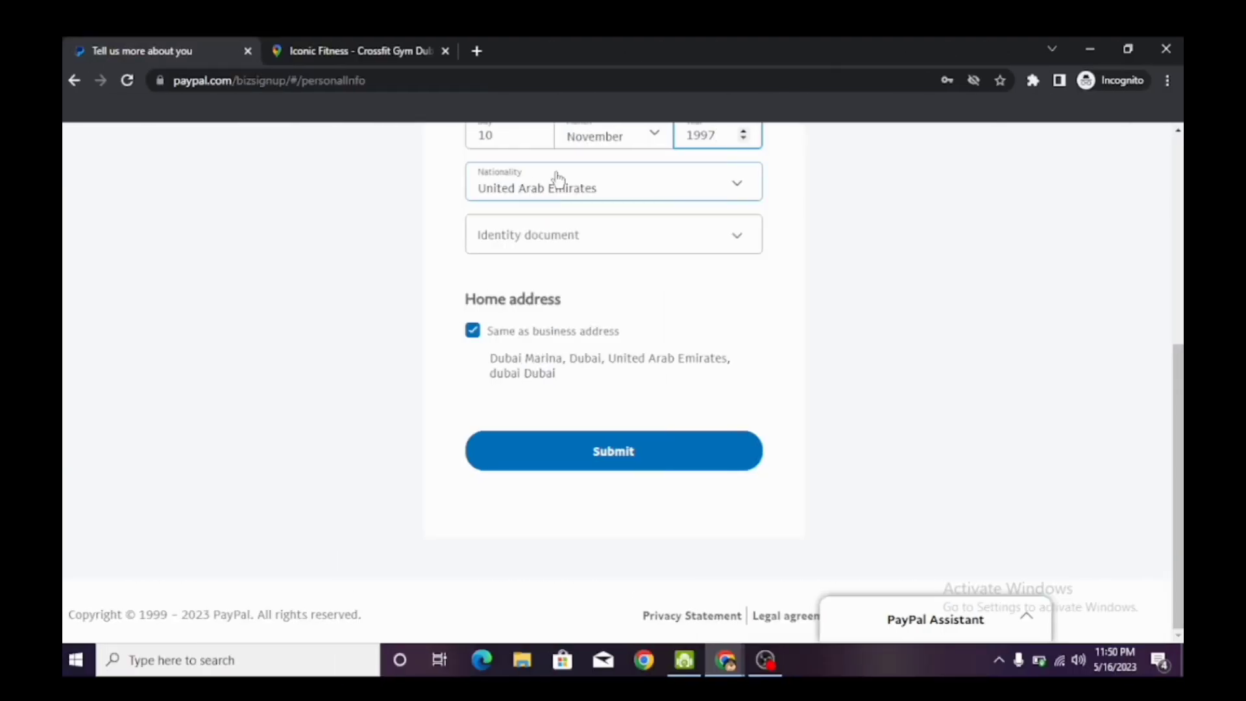
click(722, 198)
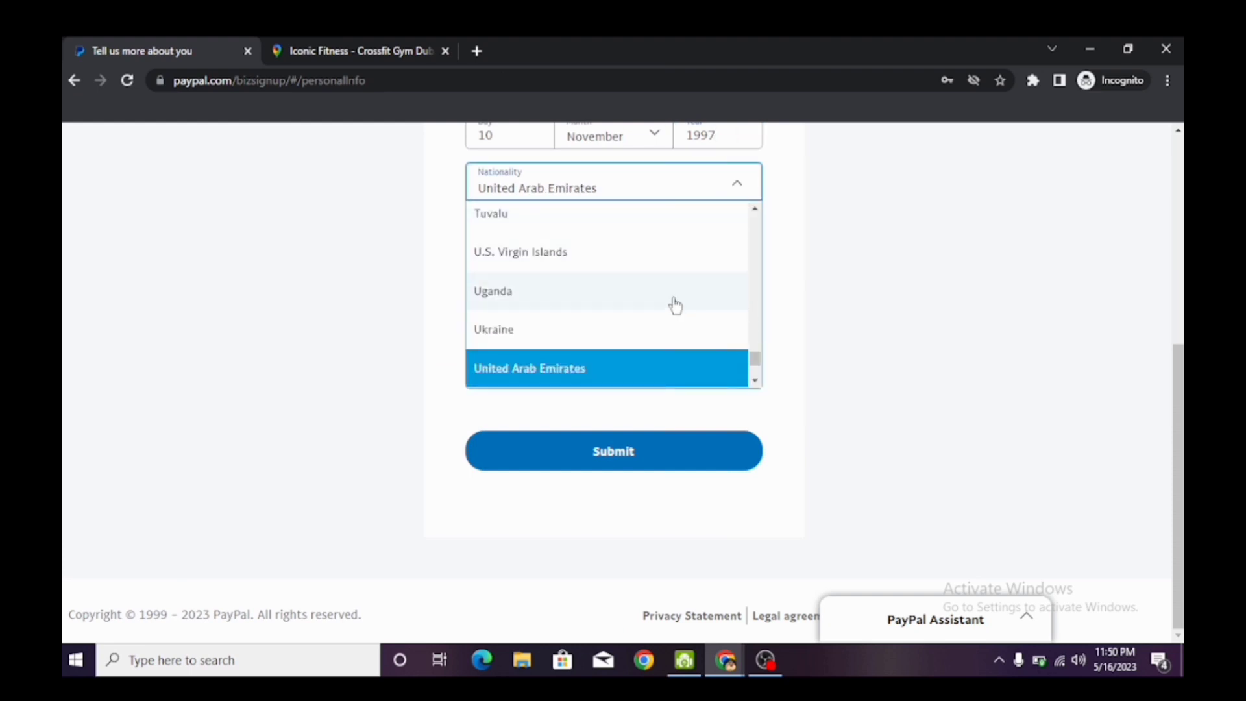
click(835, 283)
click(532, 254)
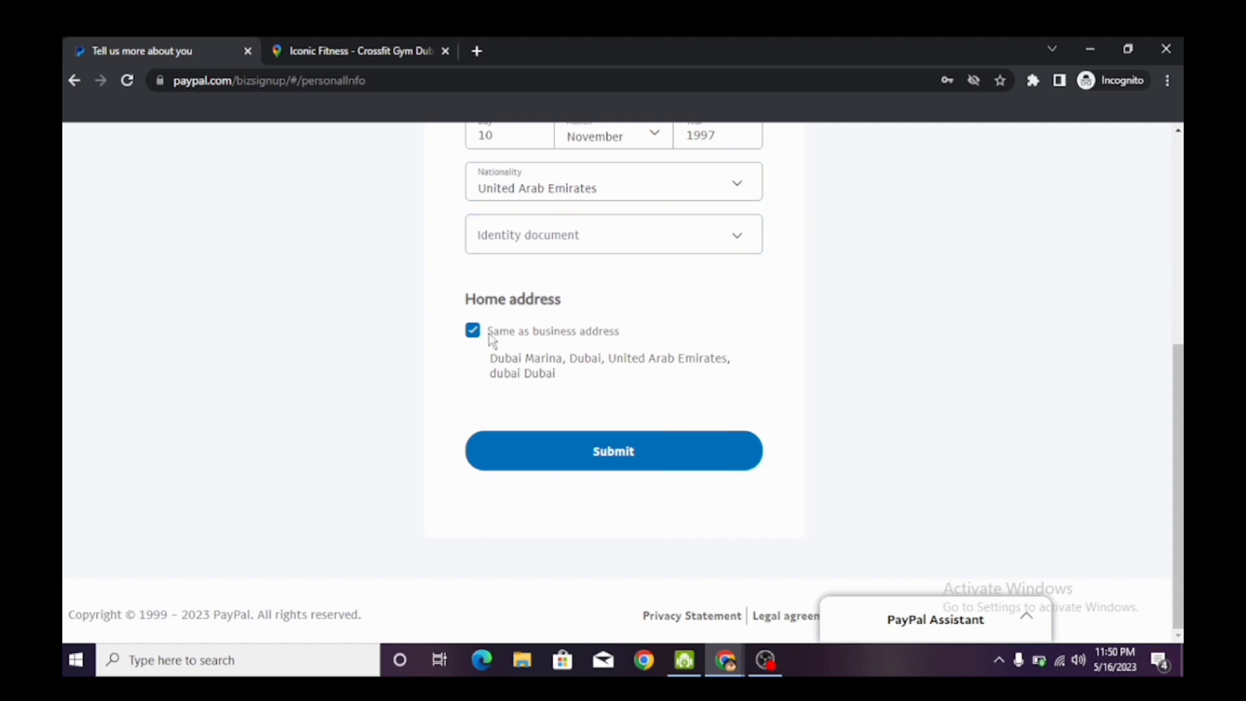
- Change the nationality in the personal information to Nigeria
click(737, 183)
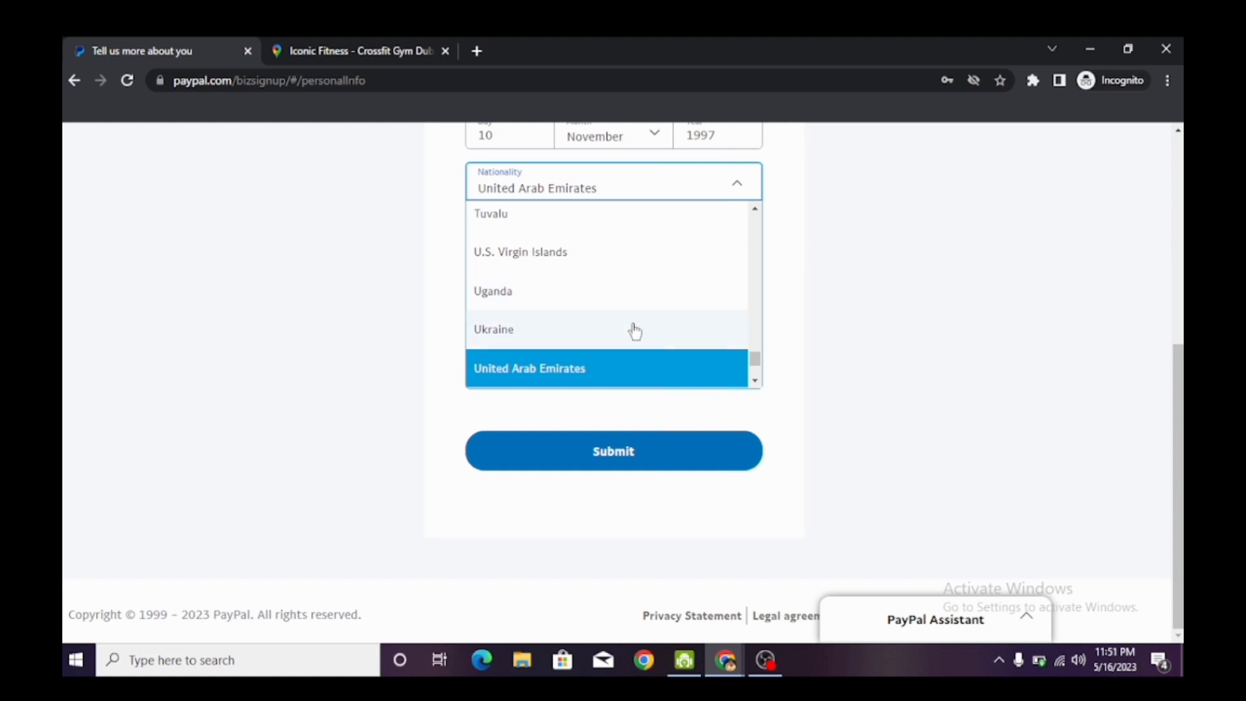
key(n)
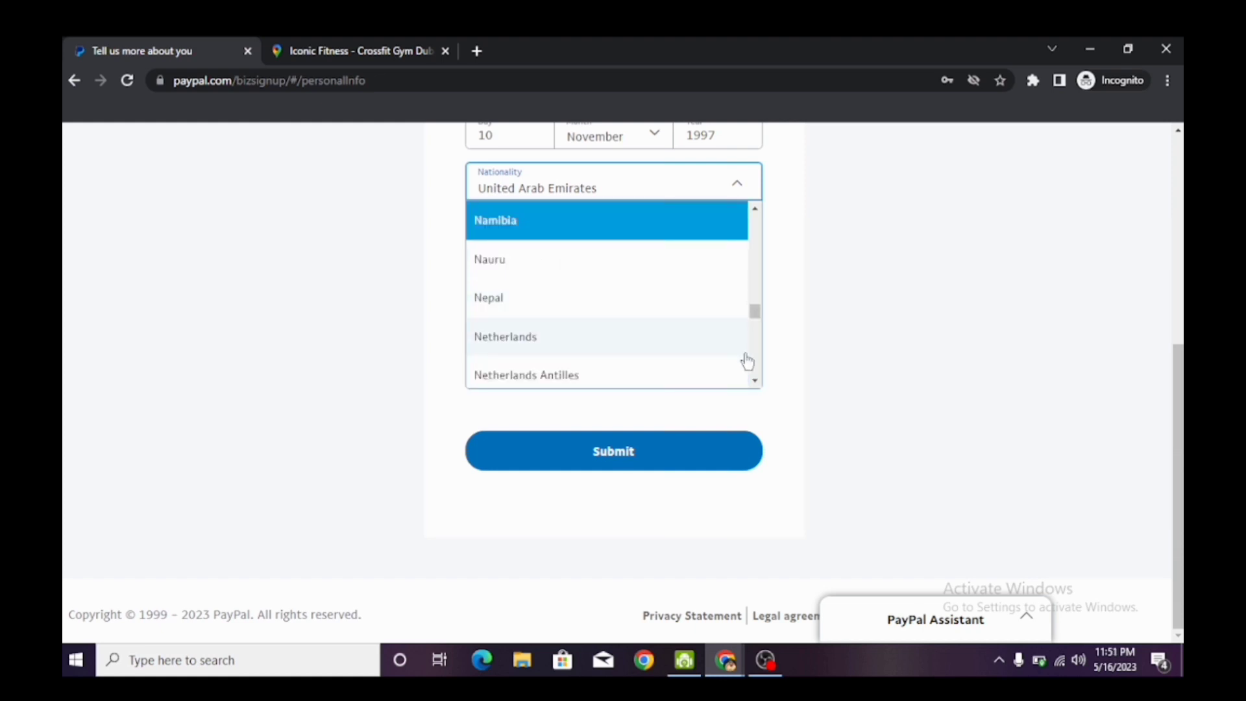
click(755, 381)
key(u)
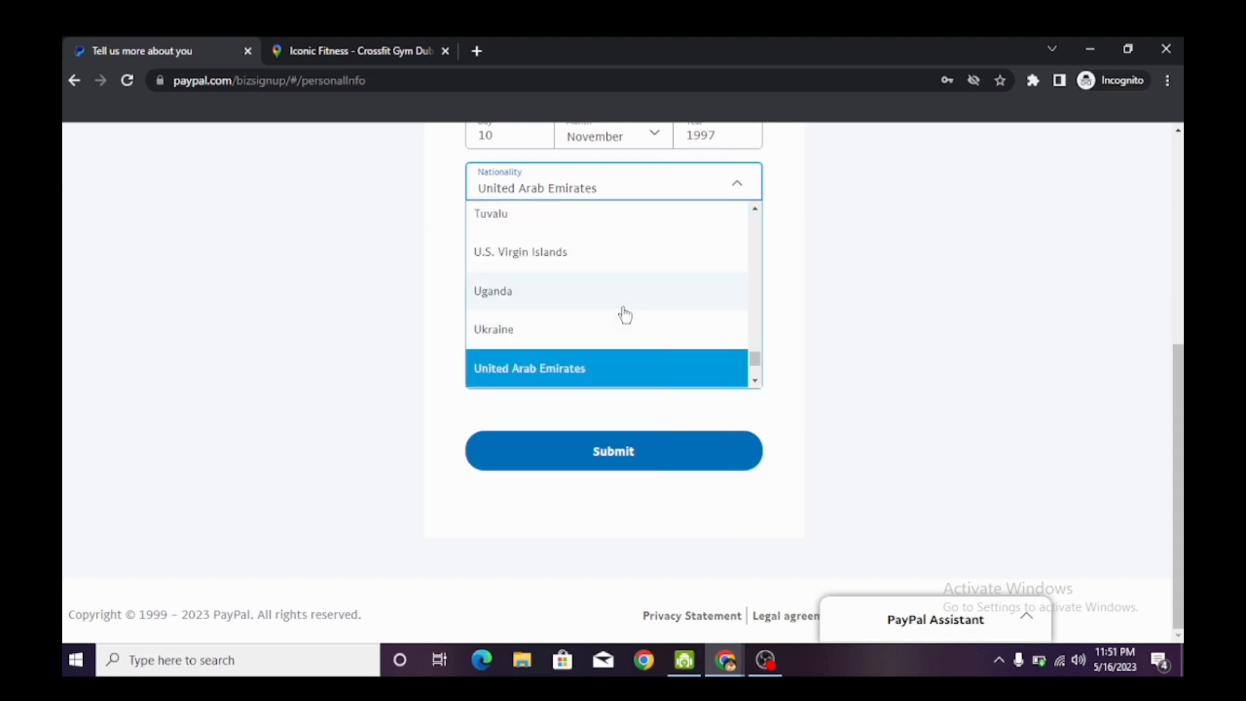
key(n)
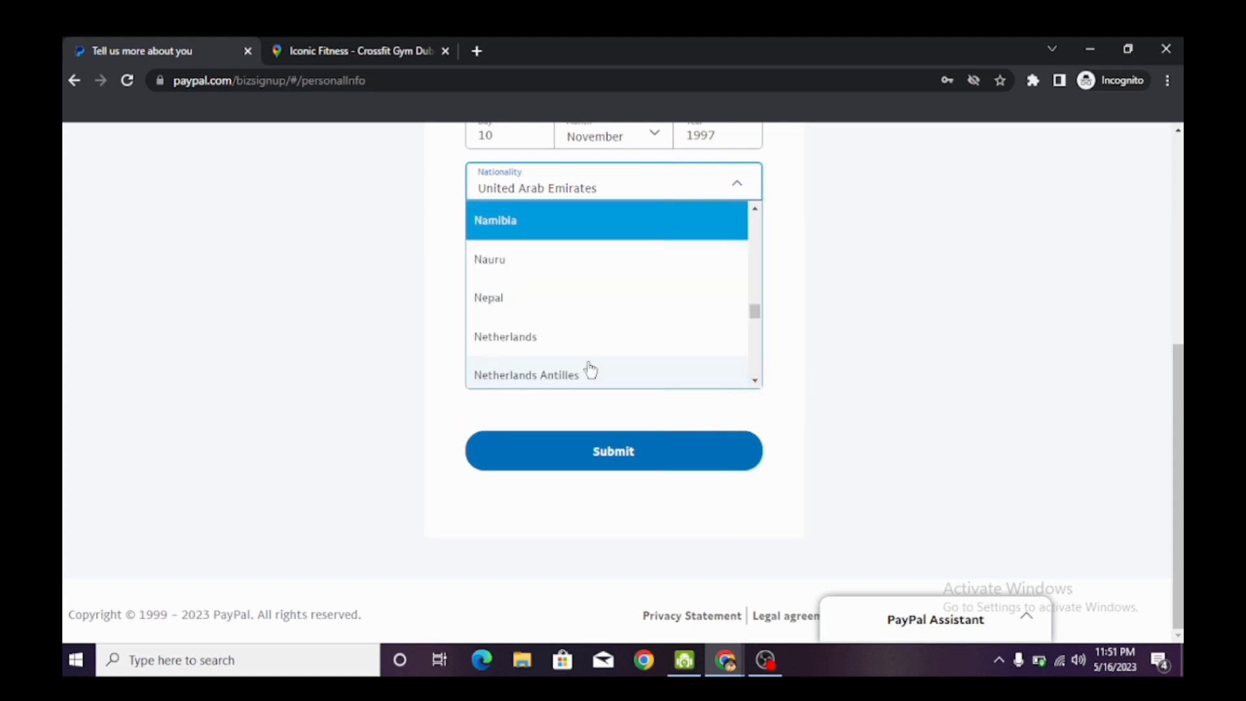
key(Down)
key(Down)
key(Down)
key(Down)
key(Down)
key(Down)
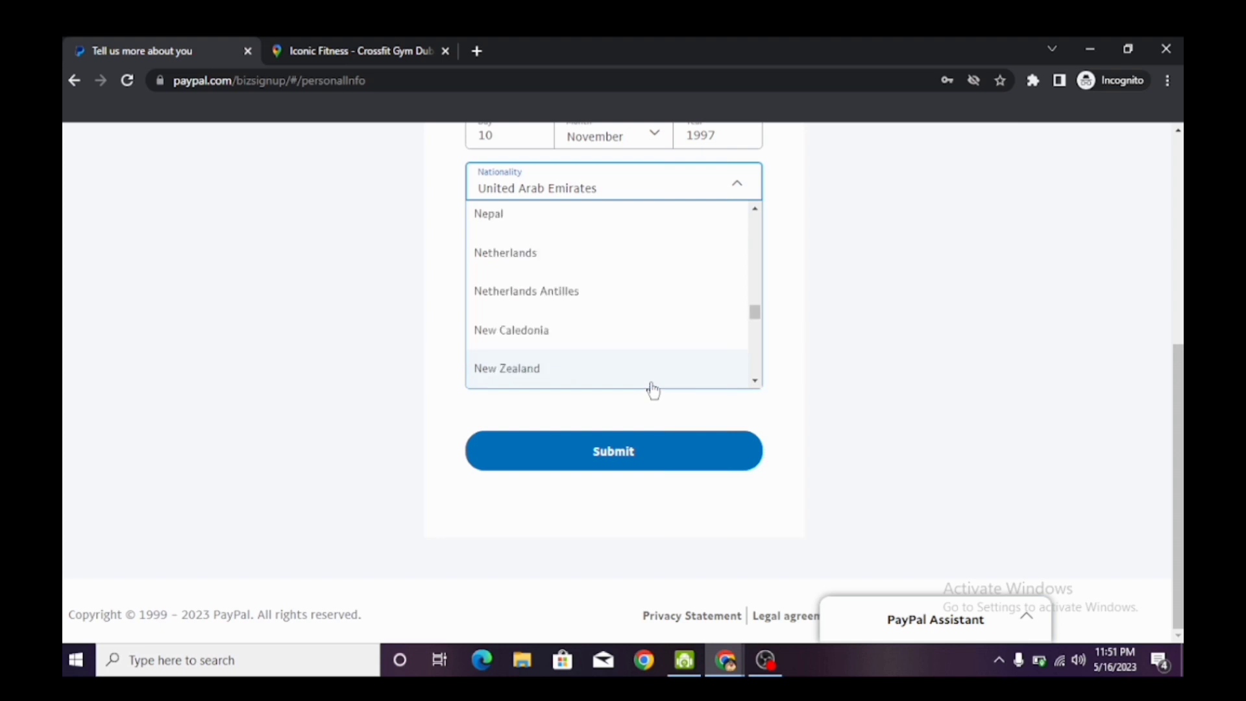
scroll(675, 351, down, 3)
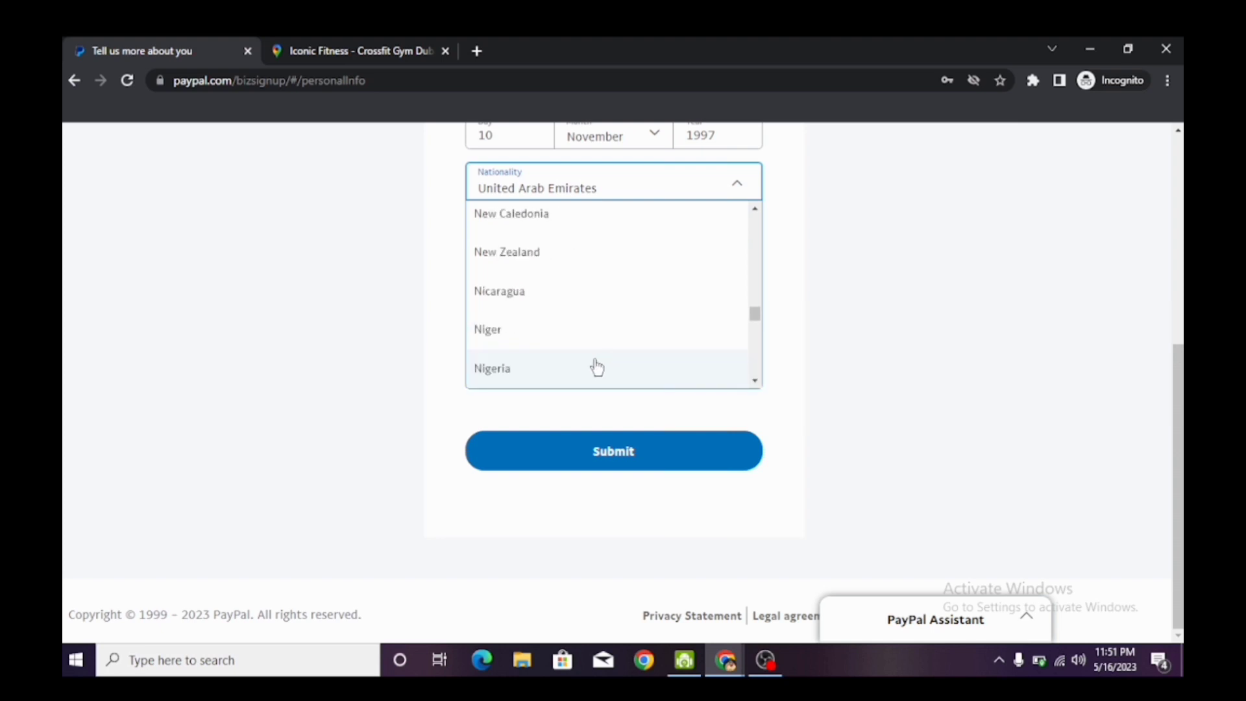
click(551, 377)
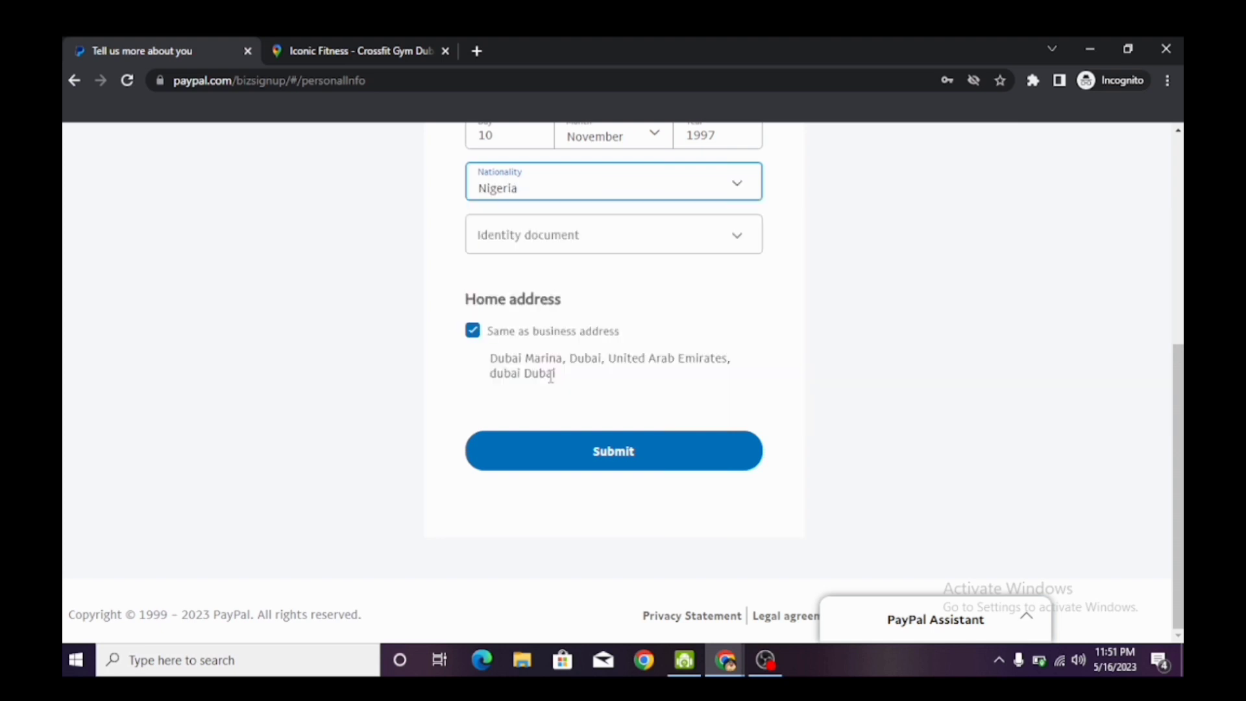
- Choose National ID as the identity document, enter the owner's national ID number, and submit the personal information with the business address as home address
click(737, 249)
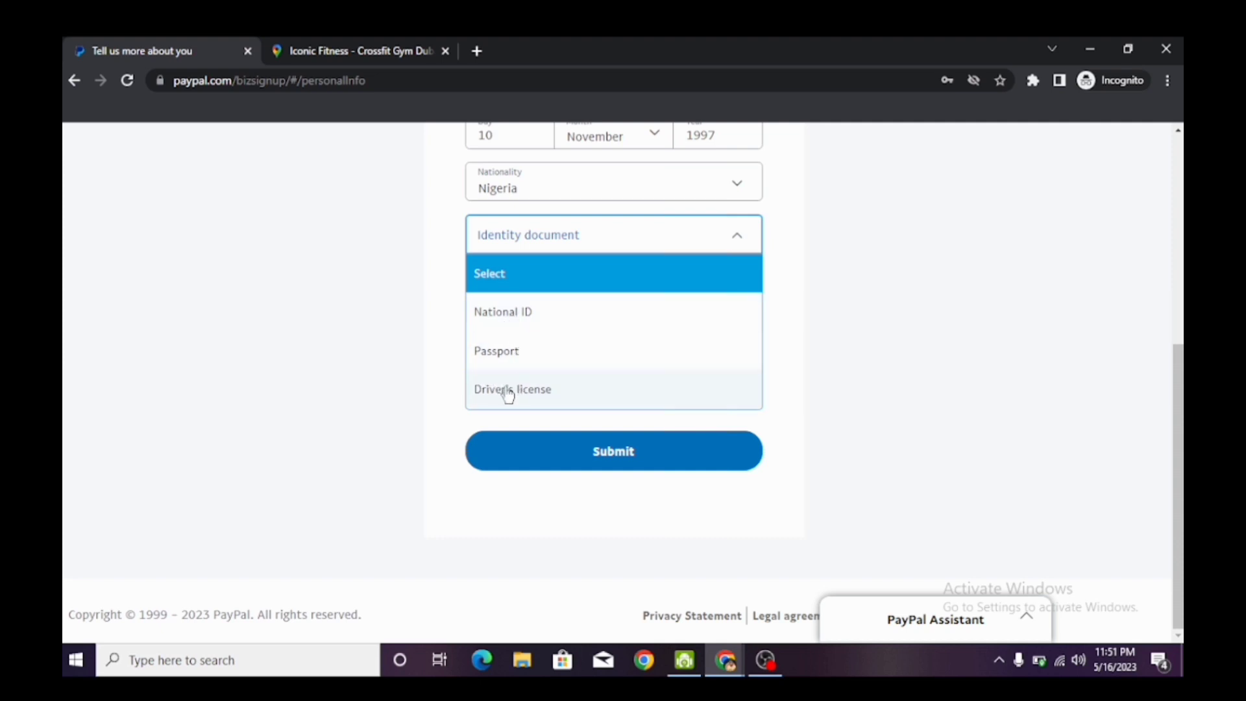
click(545, 326)
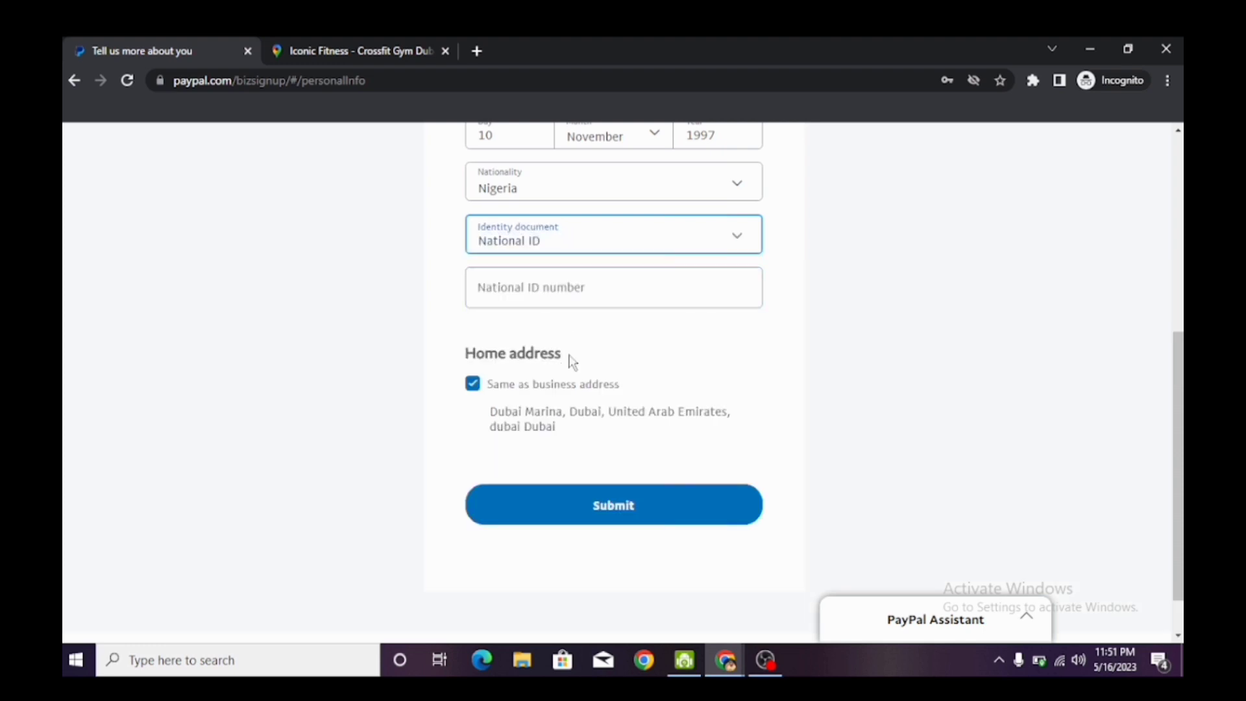
click(255, 639)
click(616, 296)
text(A)
click(613, 516)
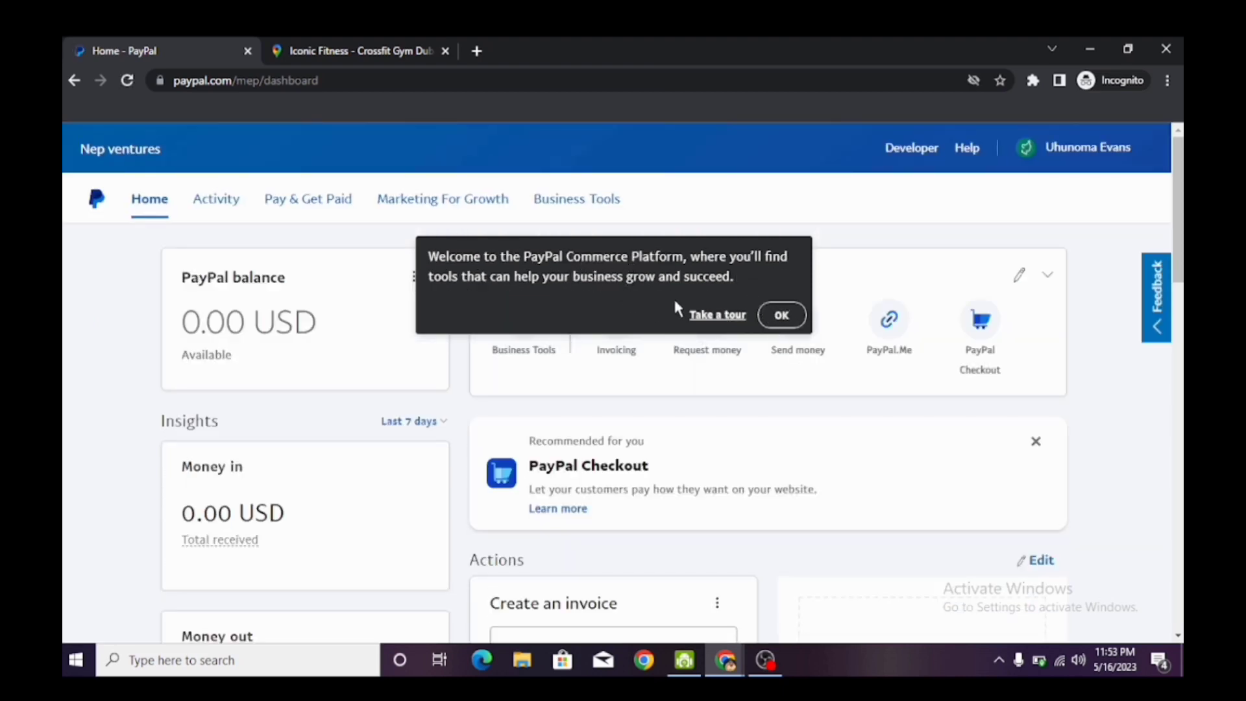
- Dismiss the PayPal Commerce Platform welcome message on the account dashboard without taking the tour
click(781, 315)
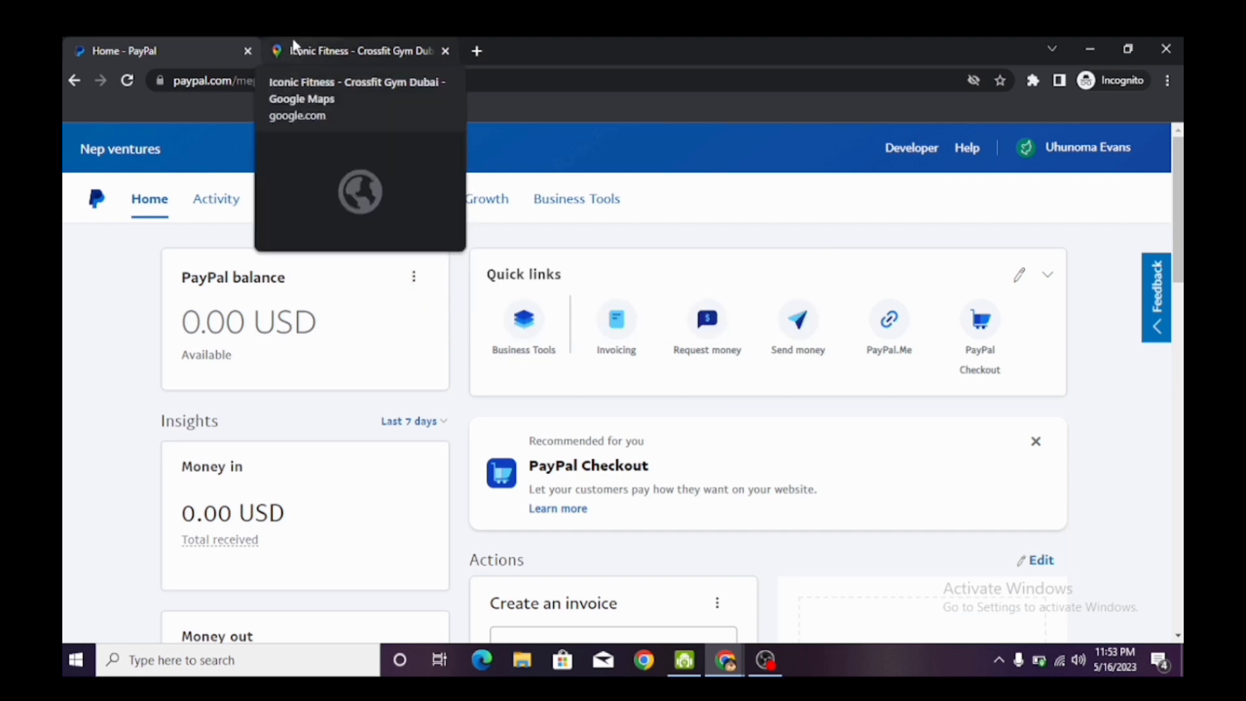
drag(298, 317, 325, 397)
click(258, 344)
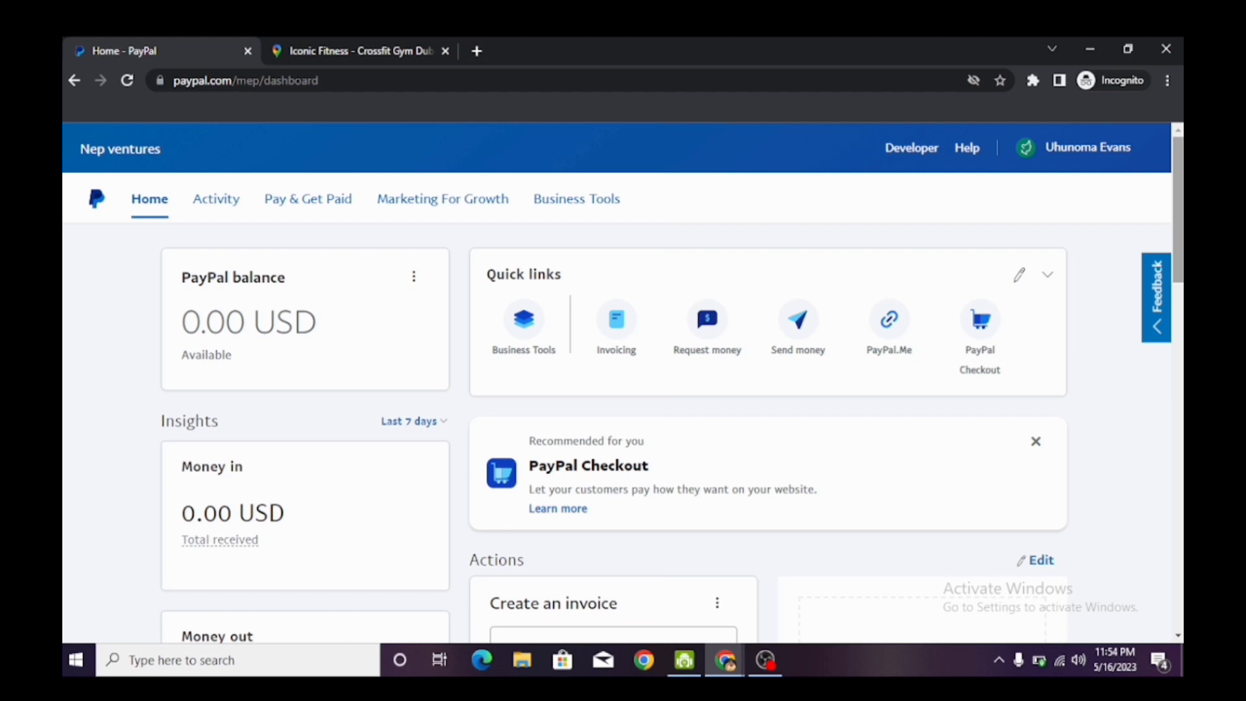
- Open the details of the dashboard notification about linking and confirming a debit or credit card
scroll(623, 422, down, 2)
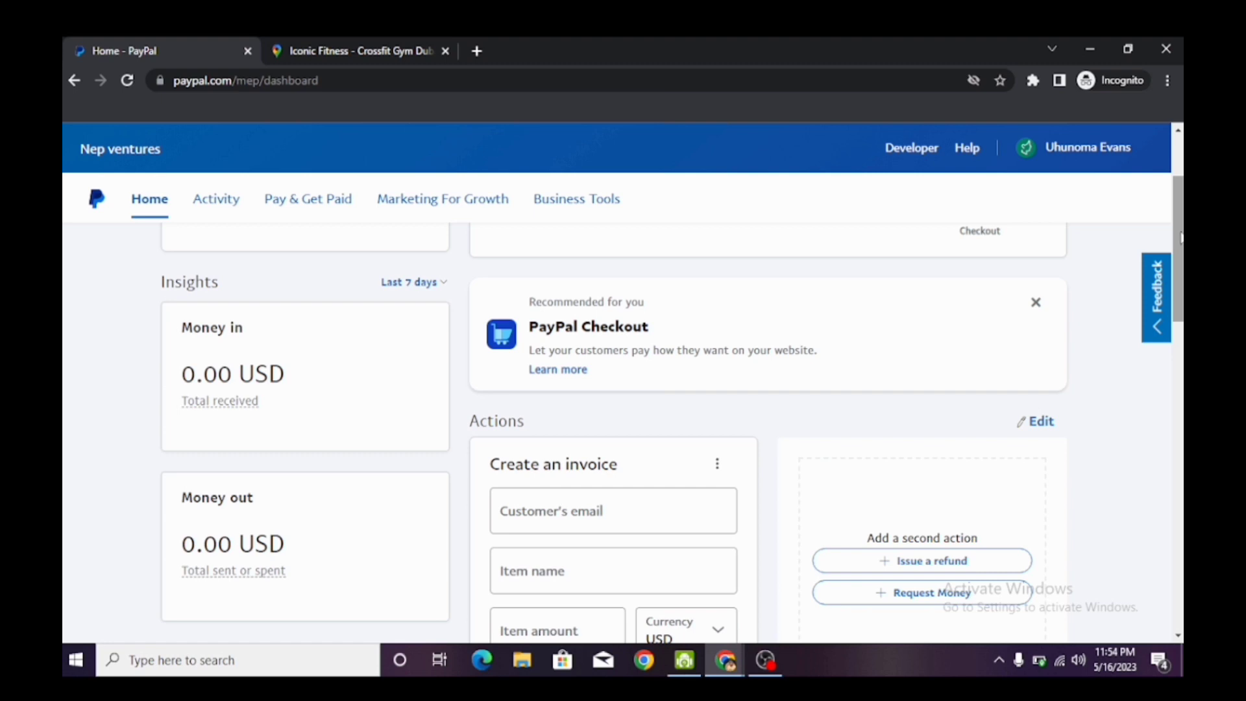
scroll(1180, 237, down, 2)
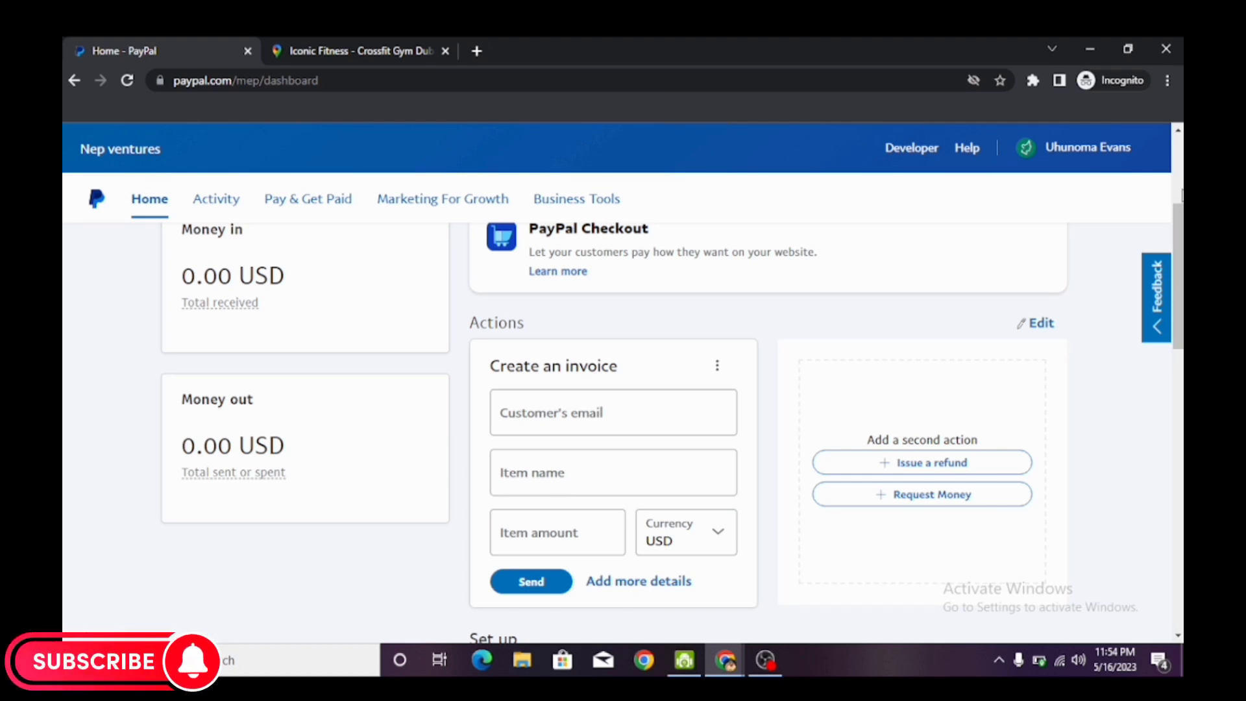
scroll(766, 428, down, 8)
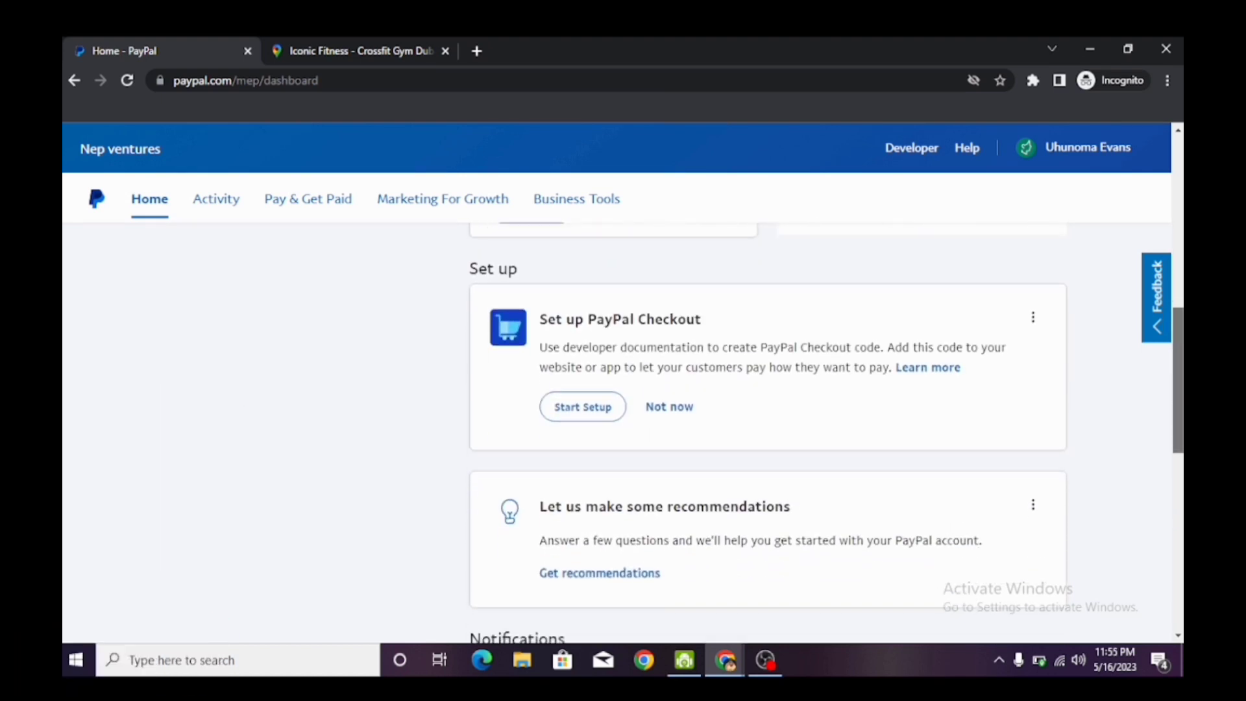
scroll(573, 370, down, 5)
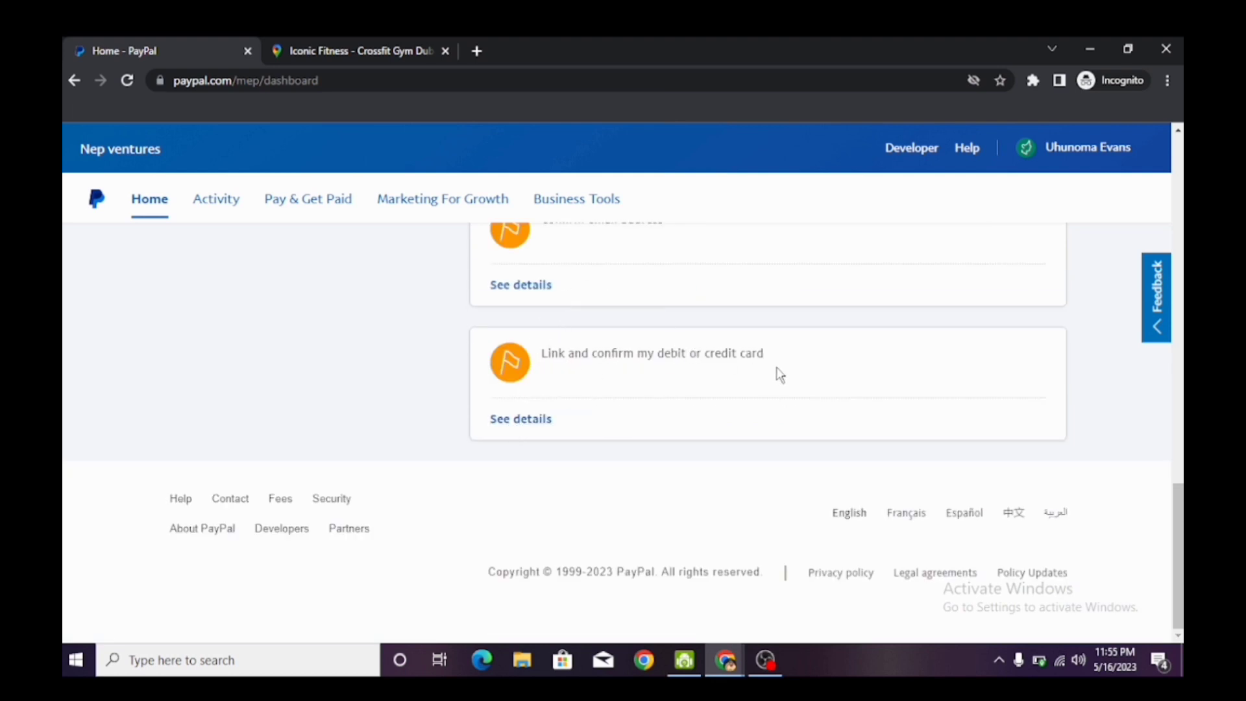
click(521, 420)
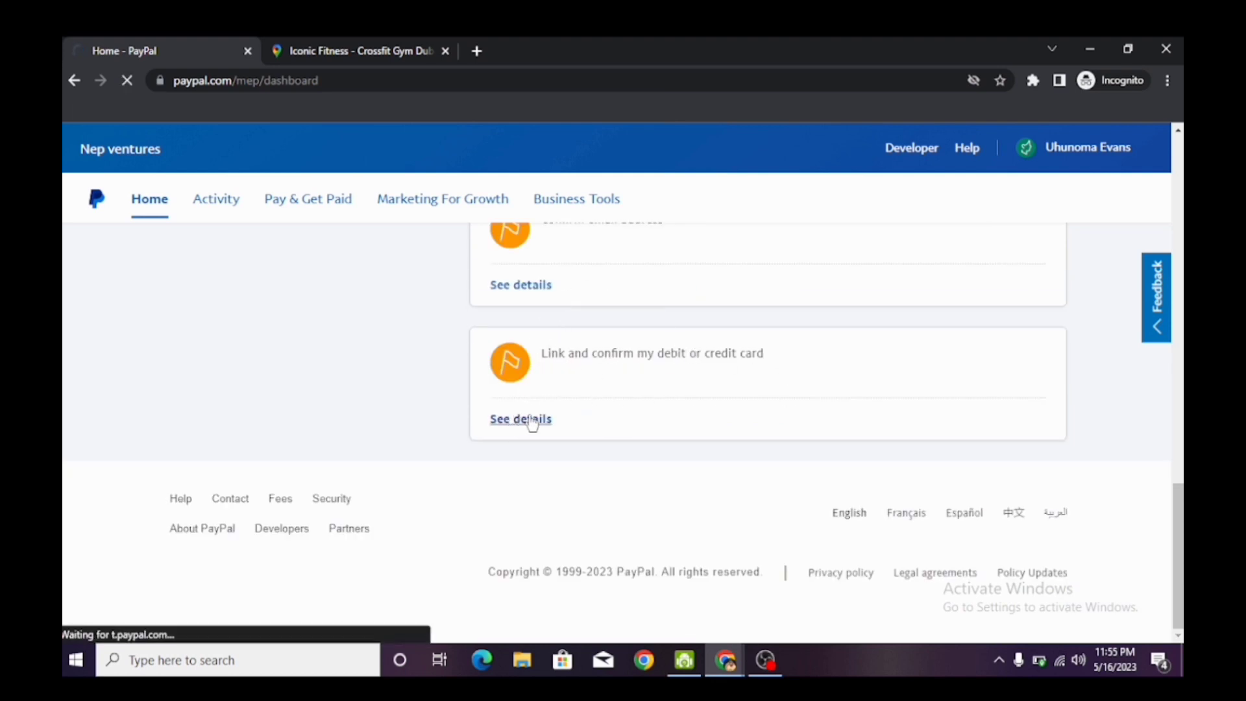